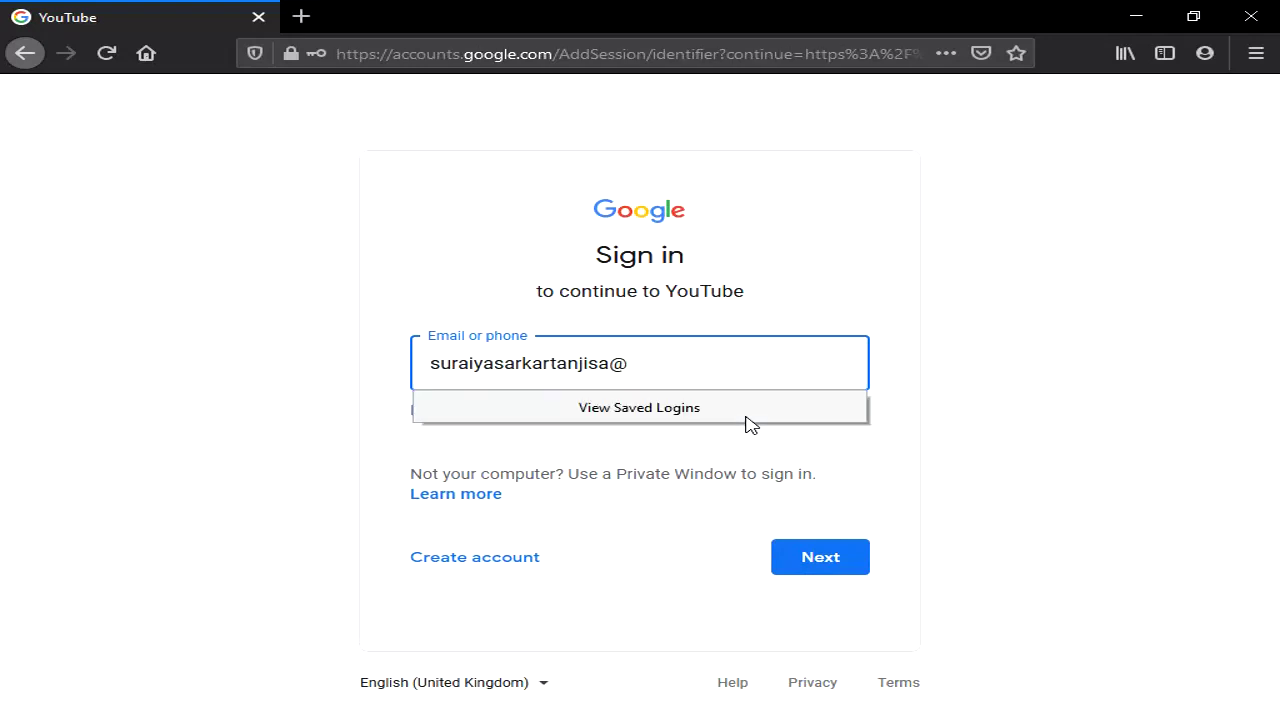
- Enter the account's e-mail address and continue to the password page
type("l.com")
left_click(803, 566)
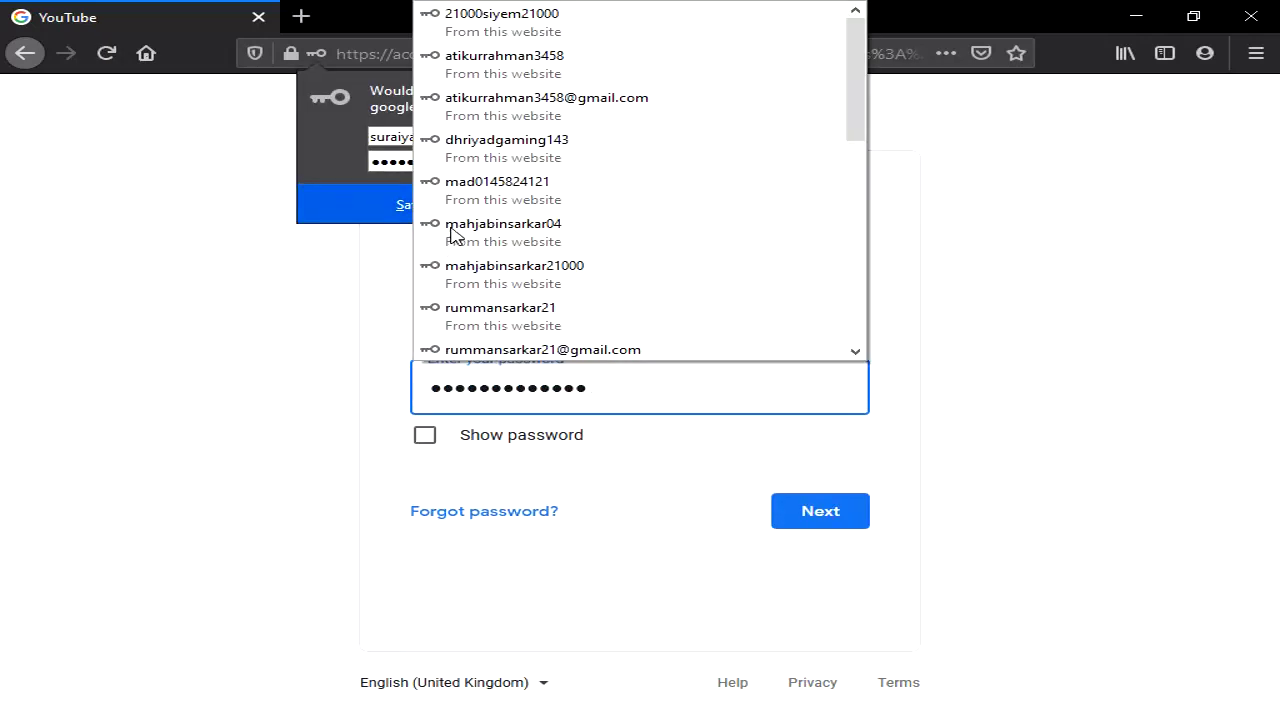
left_click(257, 320)
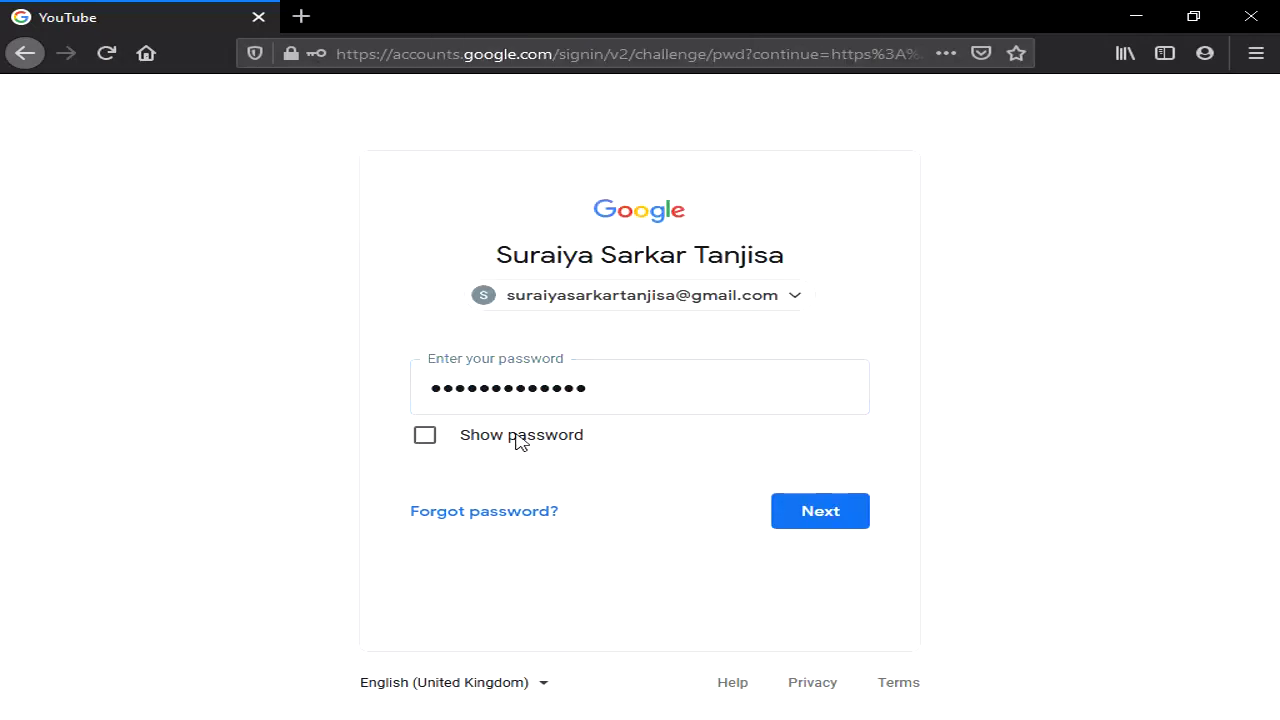
- Sign in with the password, save the login in the browser, and confirm the recovery details
left_click(843, 515)
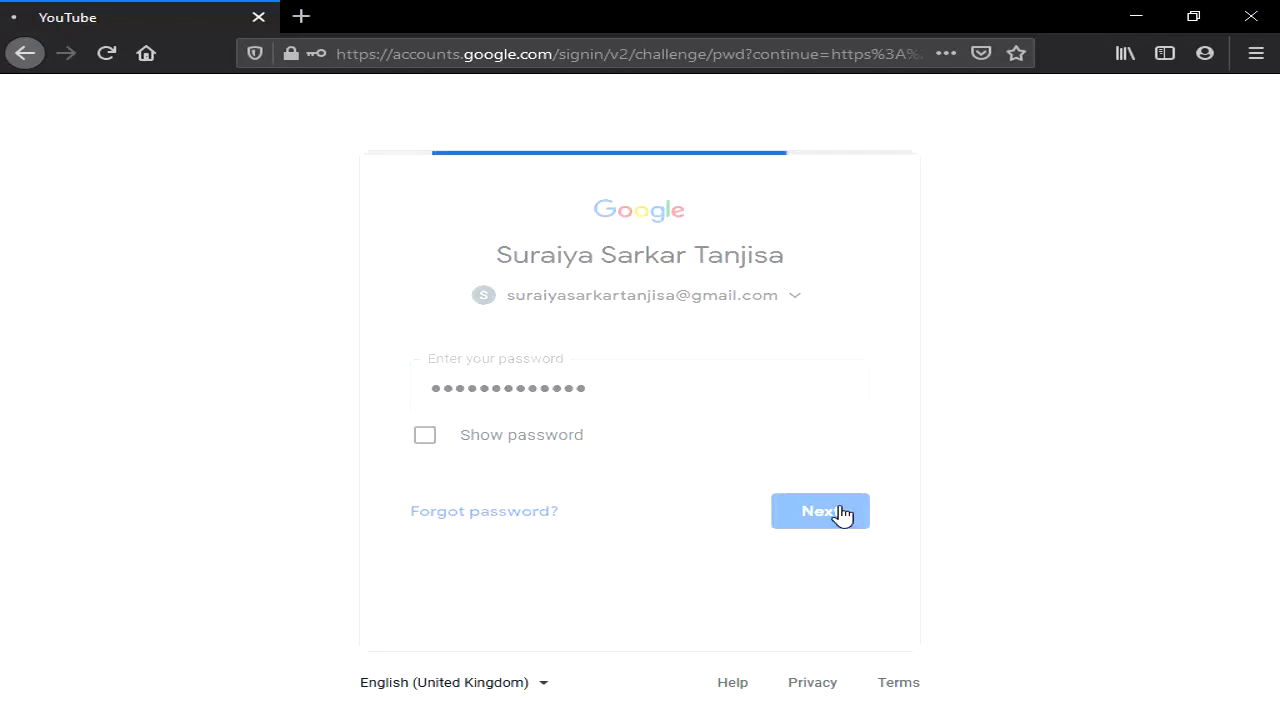
left_click(441, 231)
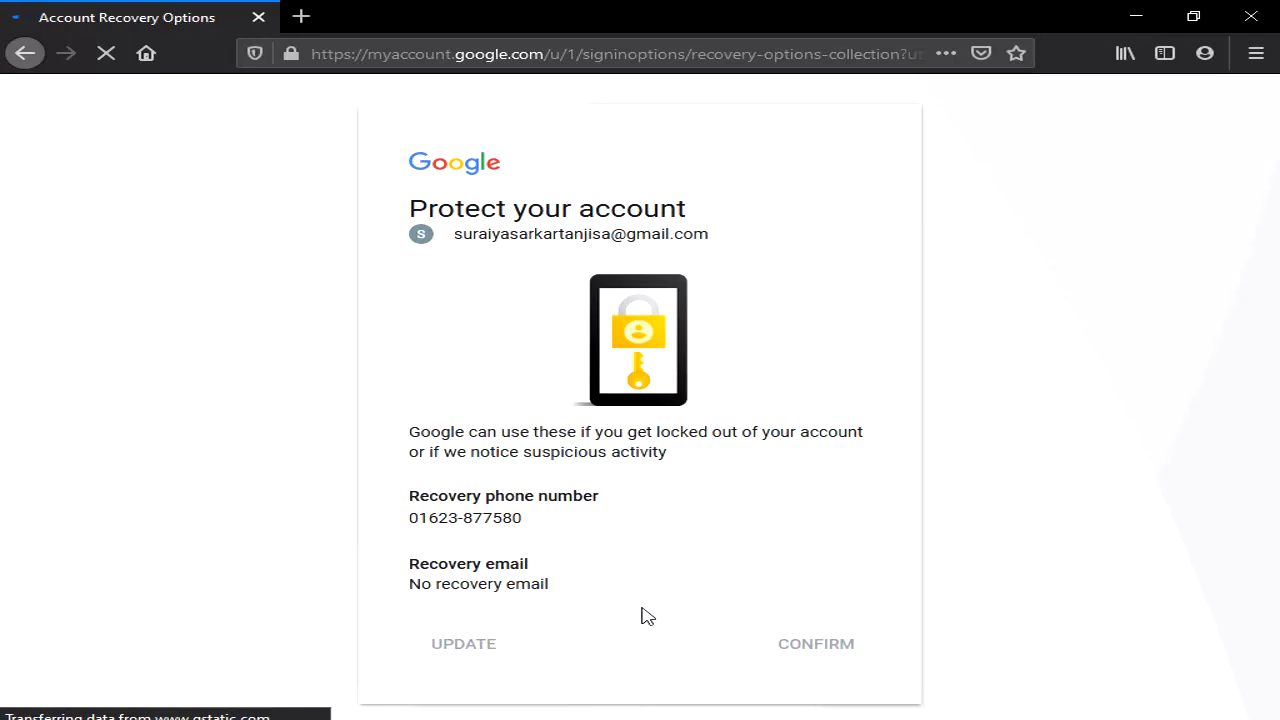
left_click(820, 648)
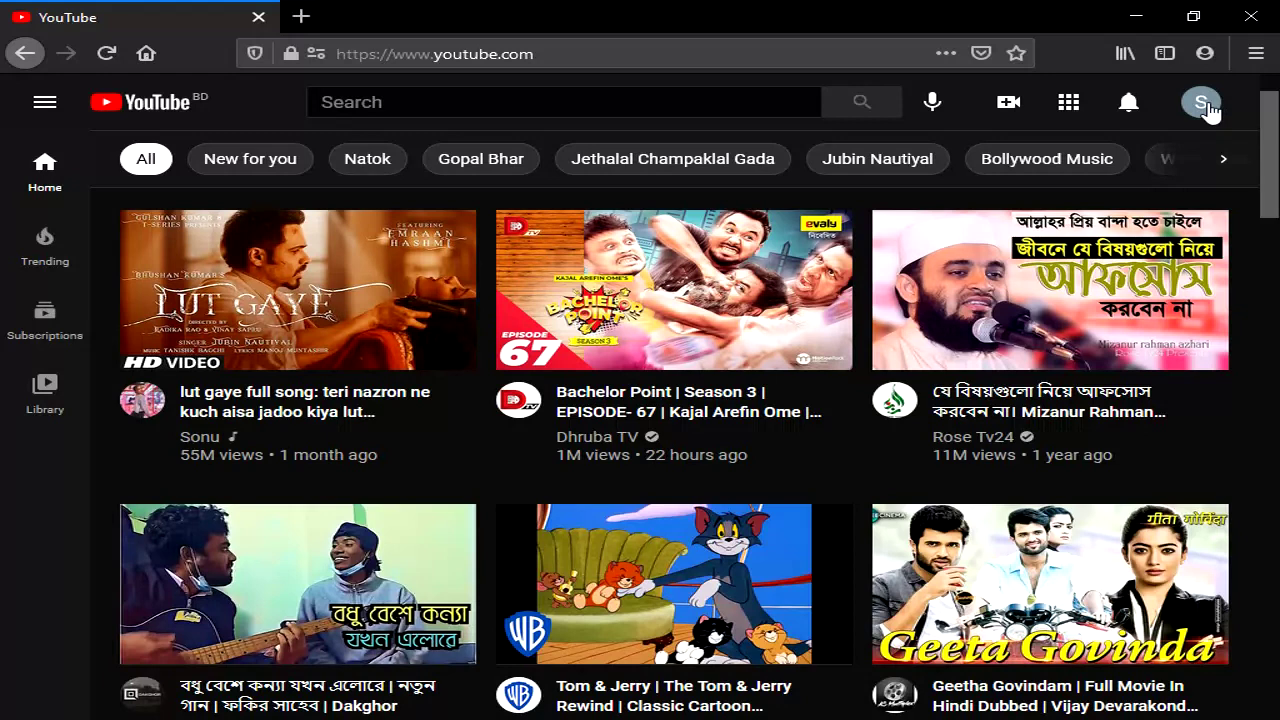
- Start creating a channel from the account menu and choose the custom name option
left_click(1203, 104)
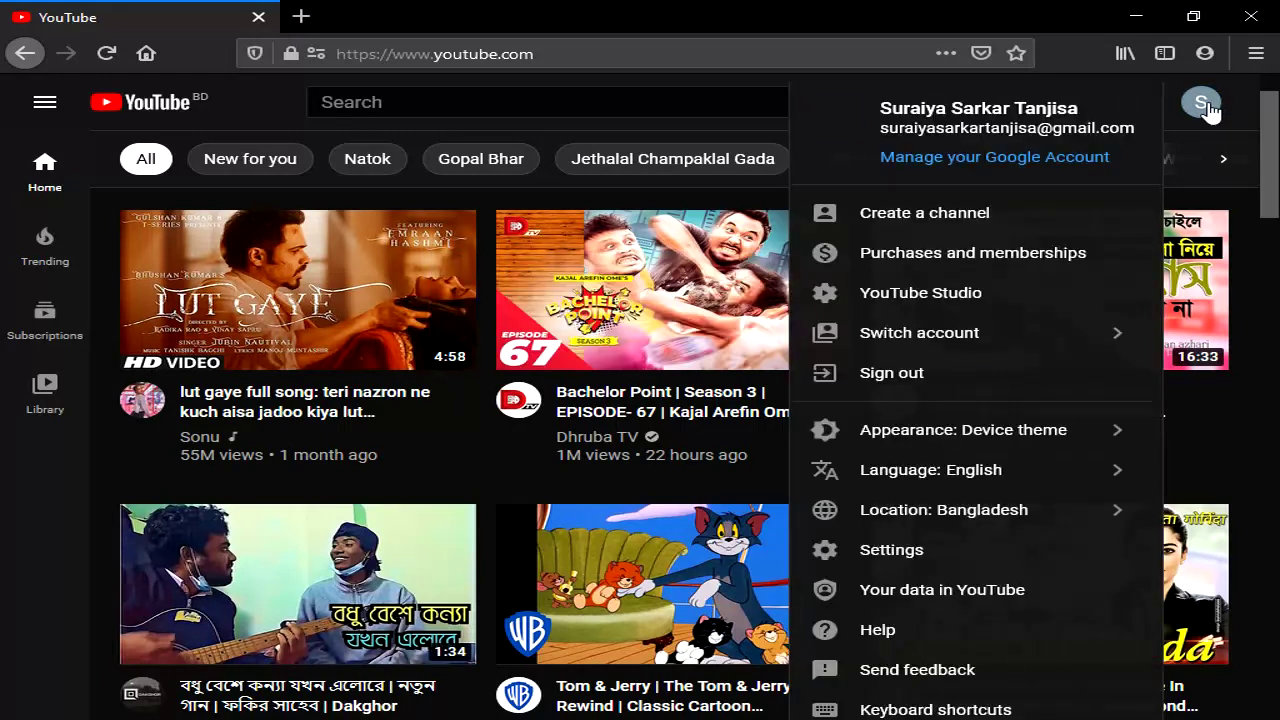
left_click(938, 216)
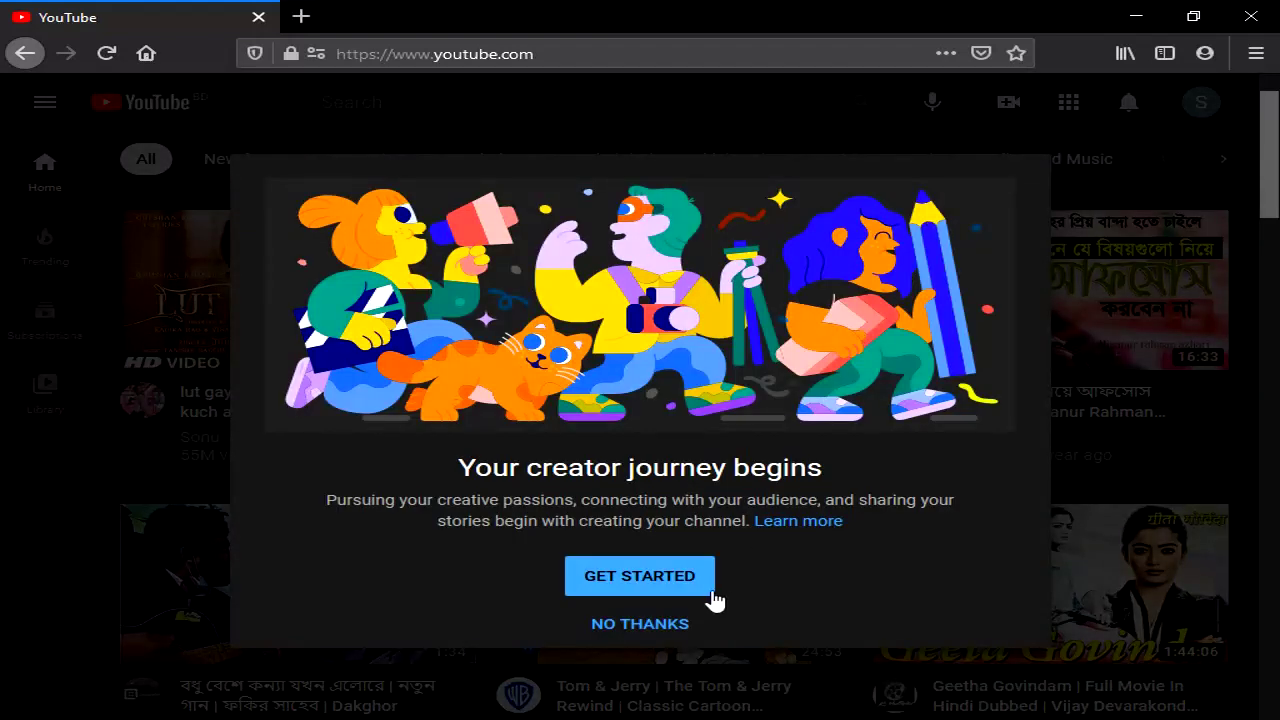
left_click(607, 584)
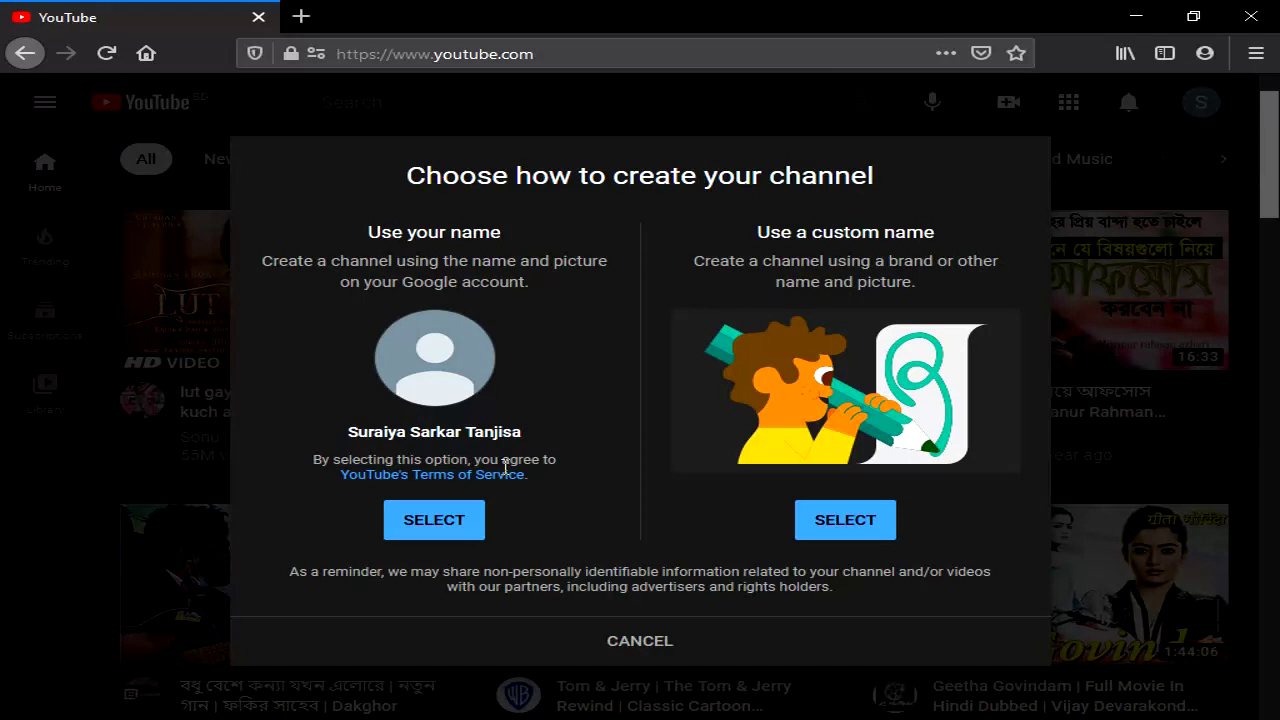
left_click(848, 524)
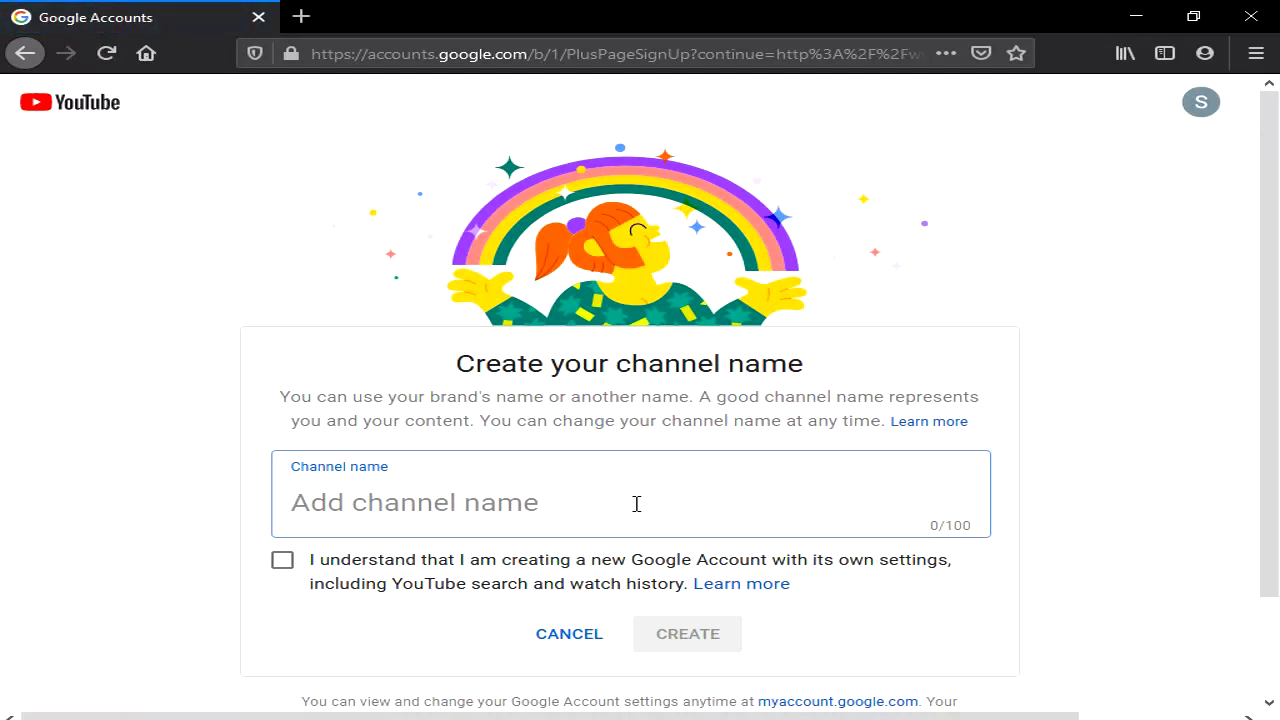
- Name the channel 'Deepration Gaming', acknowledge the new Google Account, and create it
type("D")
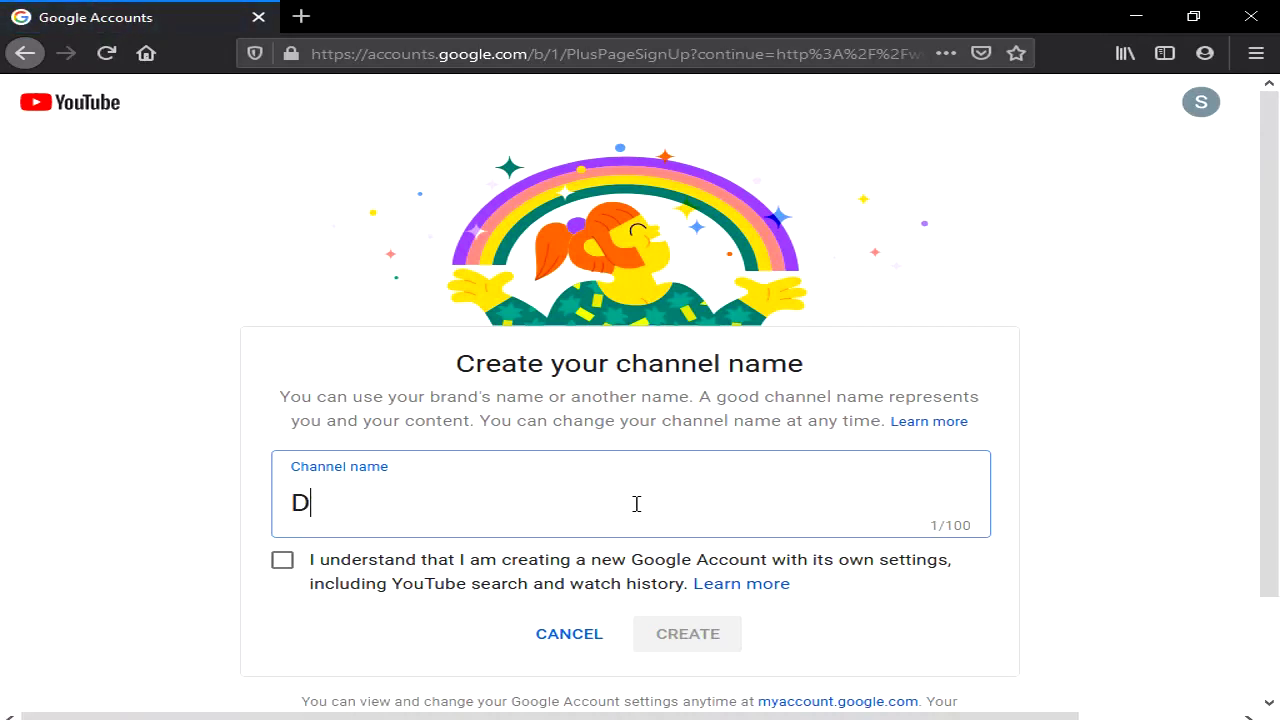
type("epration")
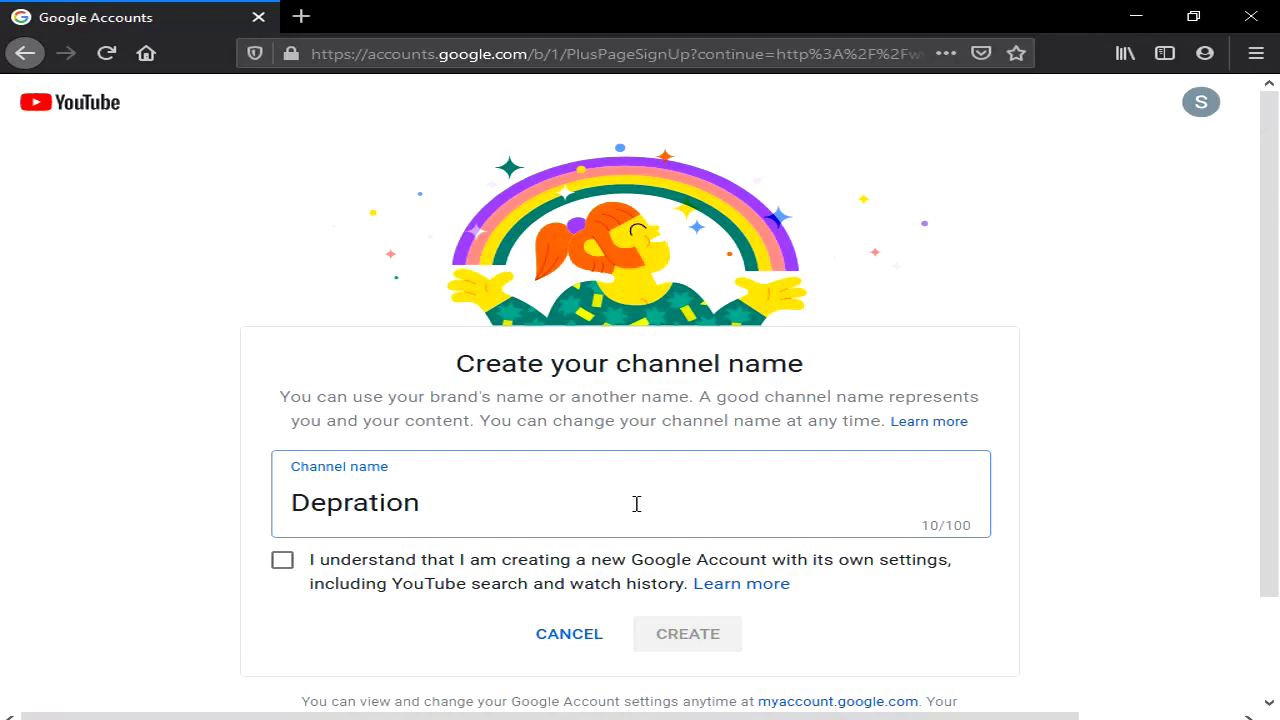
key("Left")
key("Left")
key("Left")
key("Left")
key("Left")
key("Left")
key("Left")
key("Right")
key("Right")
key("Right")
key("Right")
key("Right")
key("Right")
key("Right")
type("Gaming")
key("Left")
key("Left")
key("Left")
key("Left")
key("Left")
key("Left")
key("Left")
key("Left")
key("Left")
key("Left")
key("Left")
key("Left")
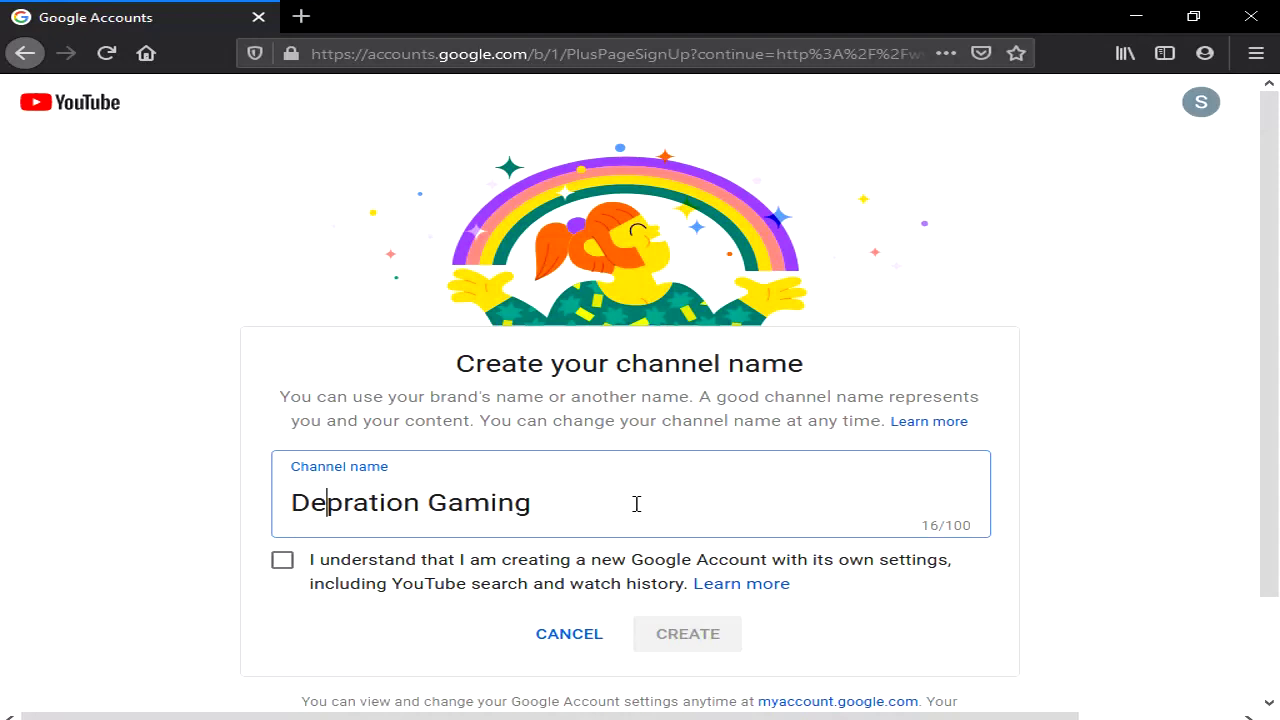
type("e")
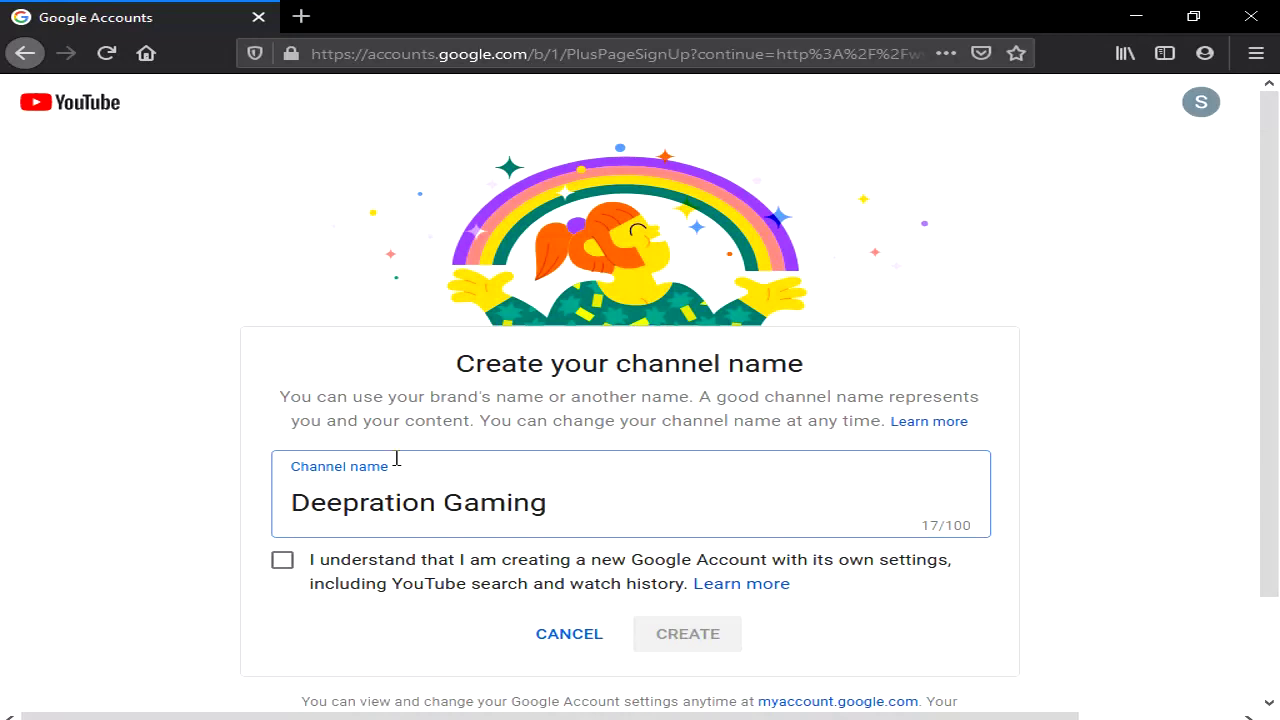
left_click(283, 563)
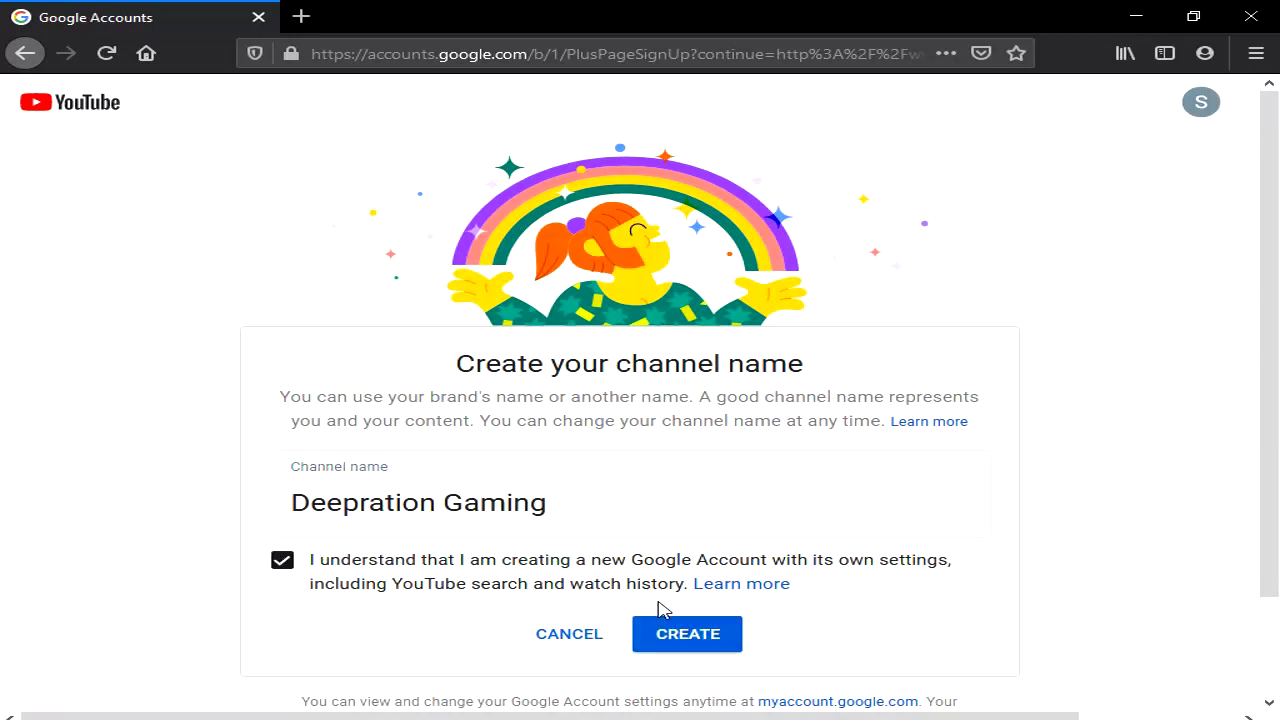
left_click(710, 637)
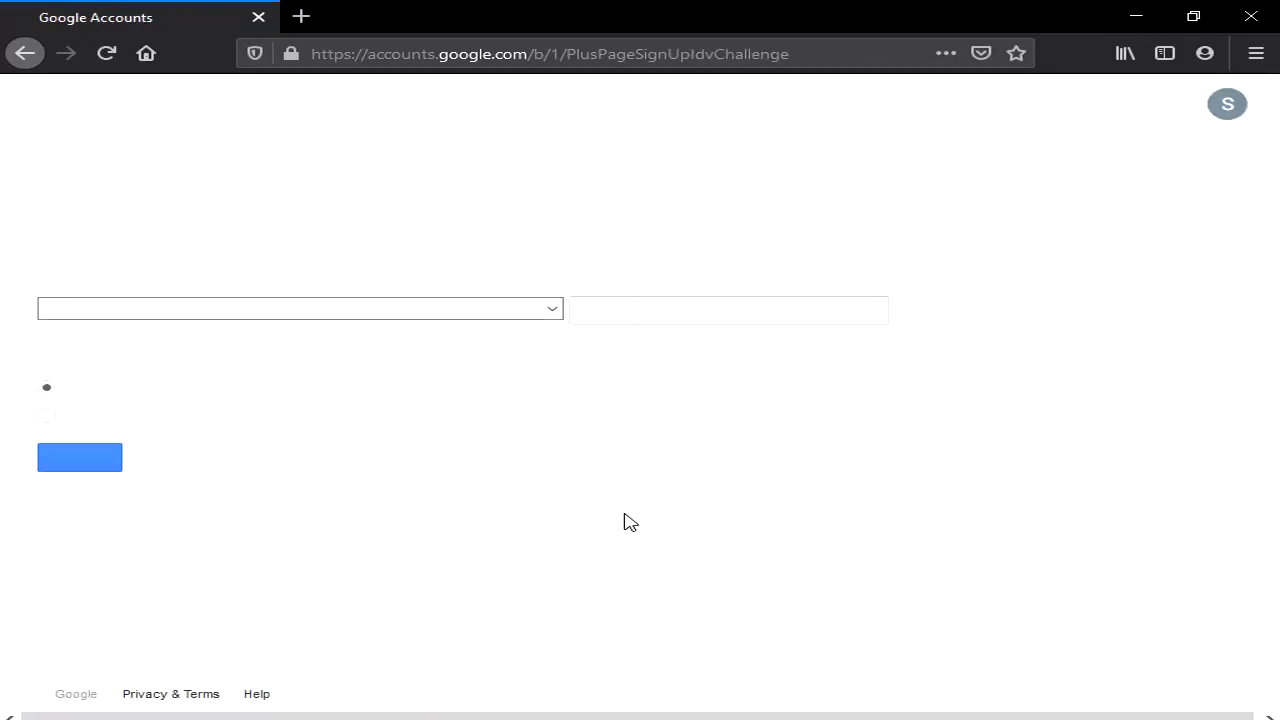
- Verify the account with the phone number and the code received by text message
left_click(195, 308)
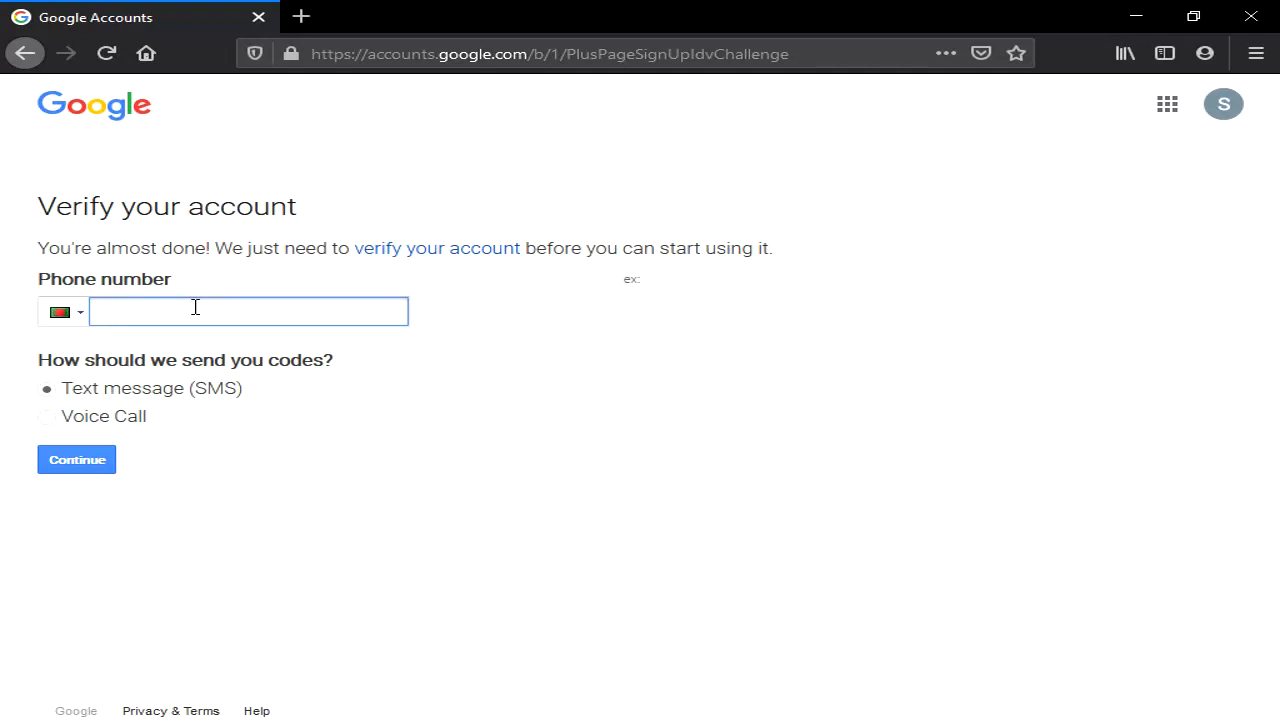
left_click(195, 307)
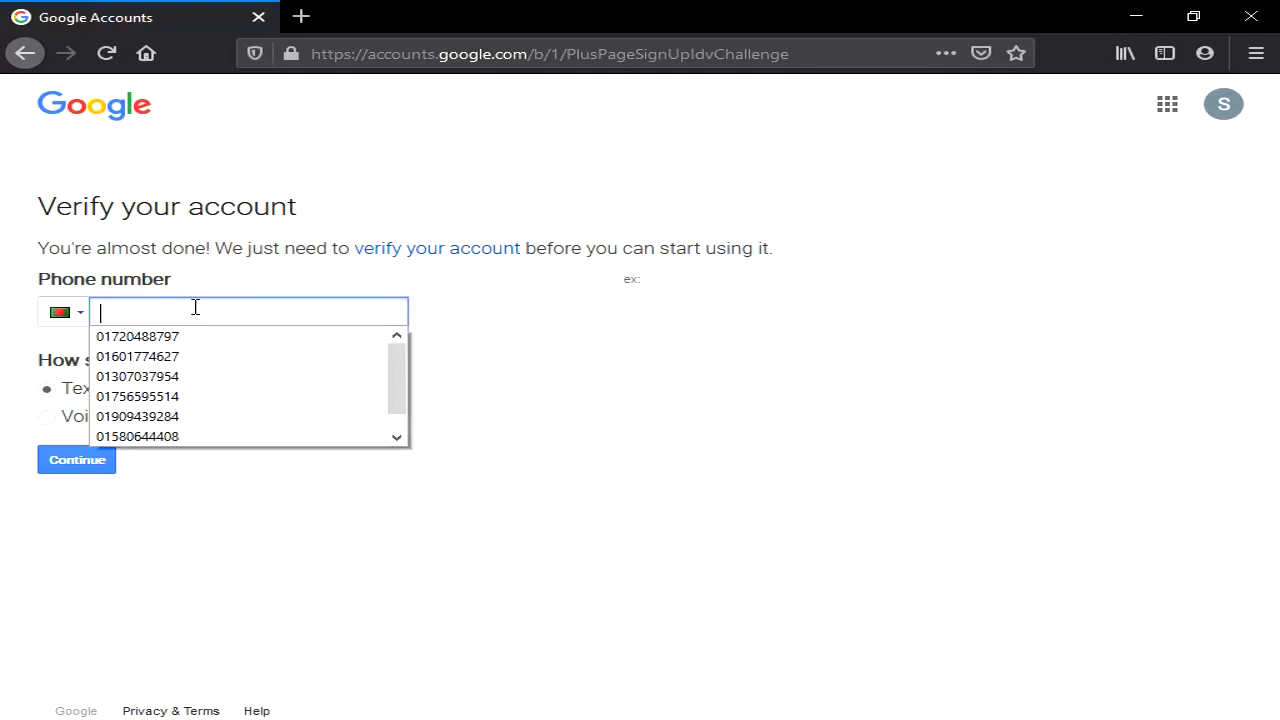
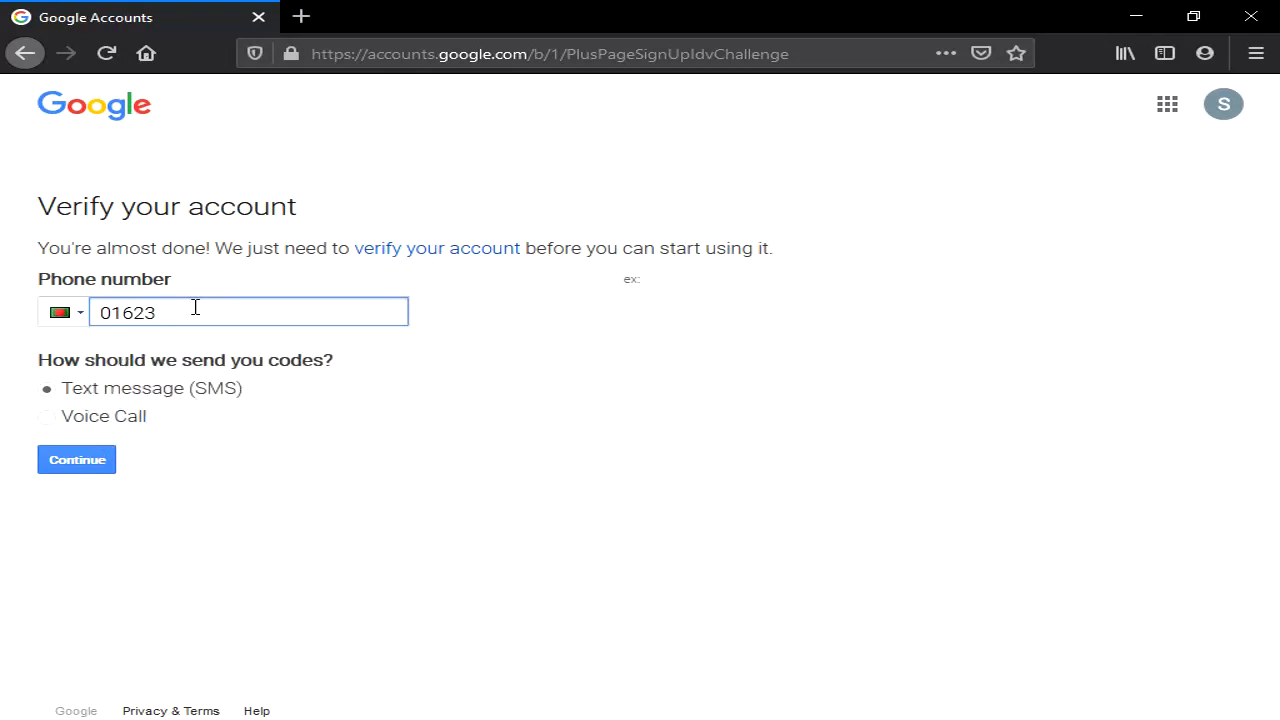
left_click(80, 463)
left_click(85, 467)
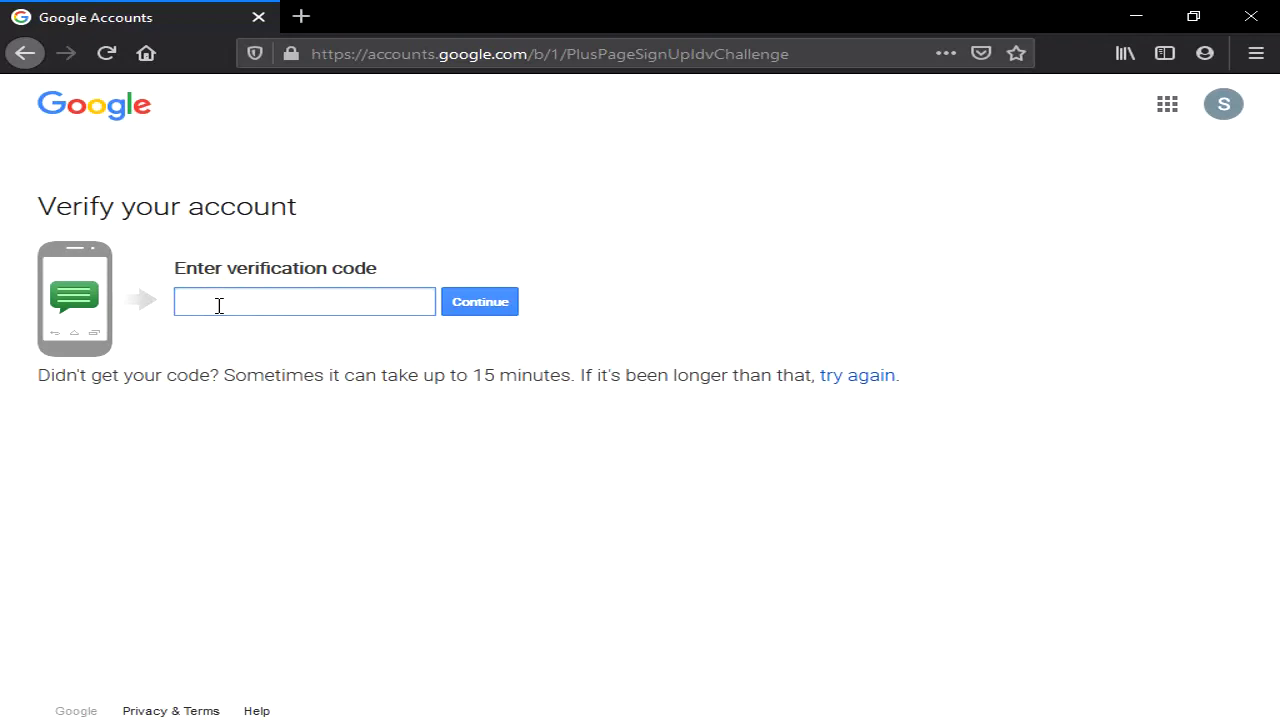
left_click(470, 299)
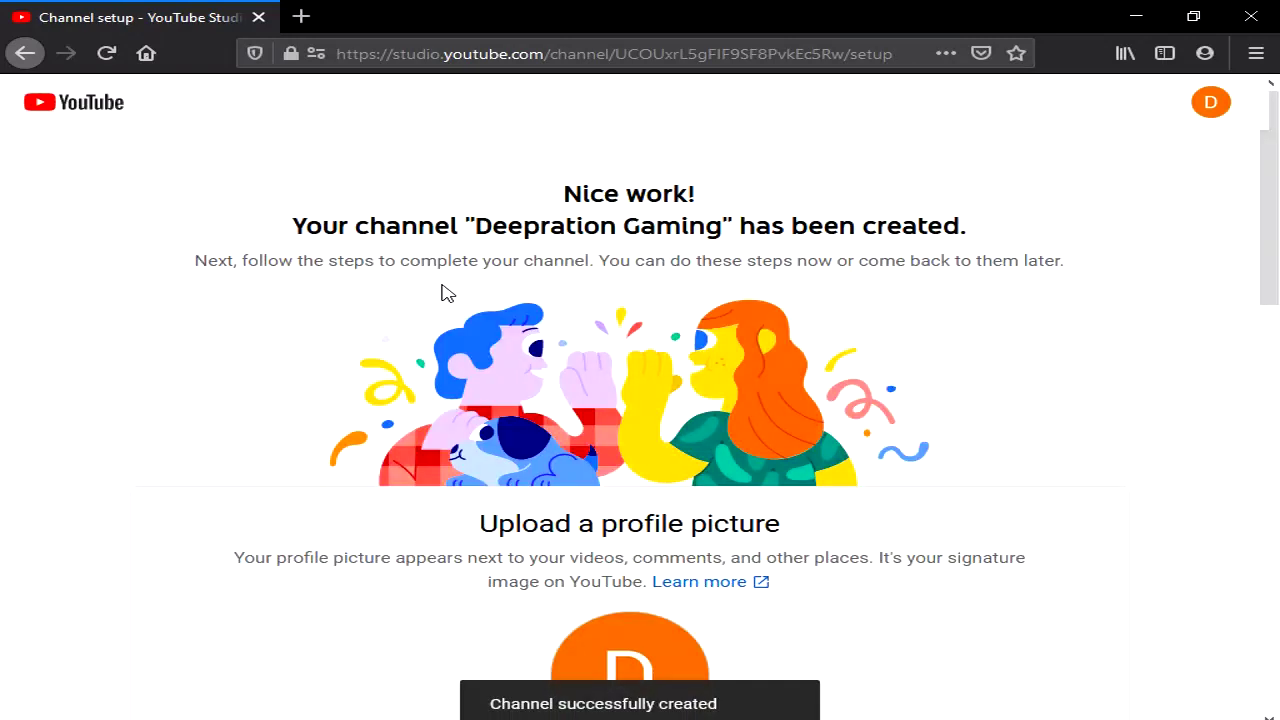
- Upload the pink teddy bear image 'ghrytyrtty' from Downloads as the profile picture
scroll(545, 390, "down", 1)
scroll(545, 390, "down", 4)
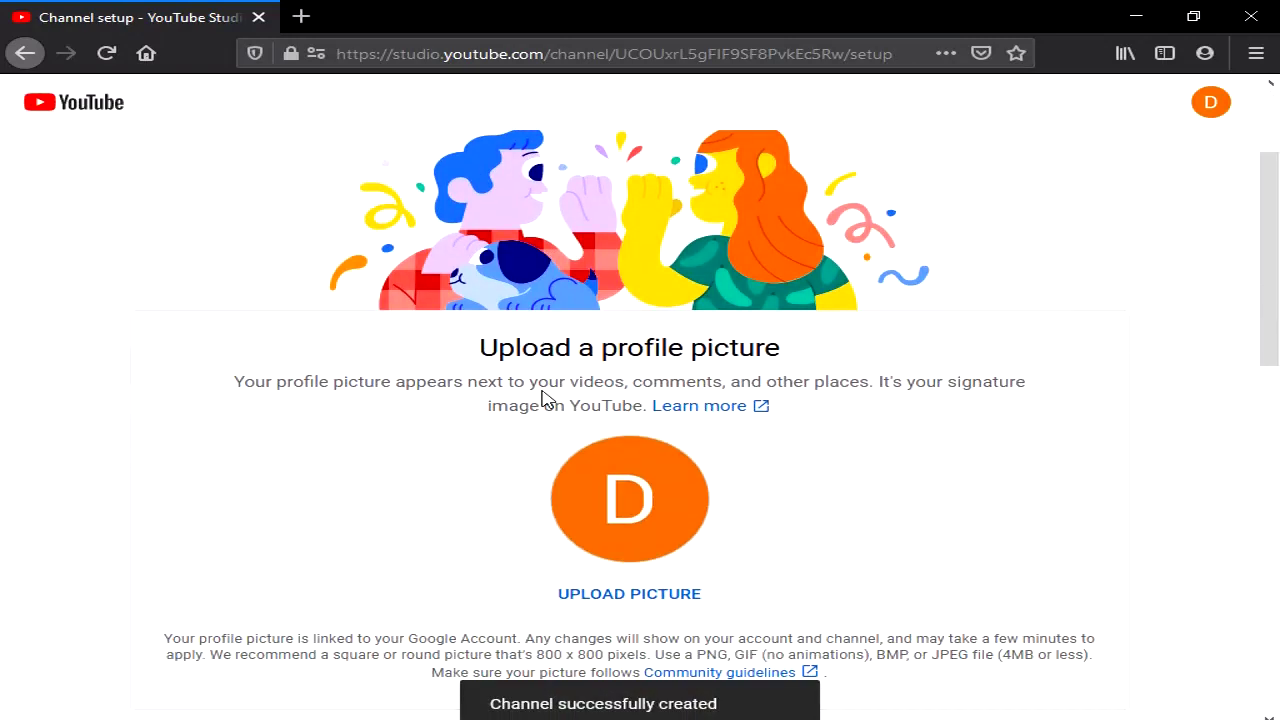
scroll(545, 395, "up", 3)
scroll(545, 398, "up", 2)
scroll(545, 400, "down", 5)
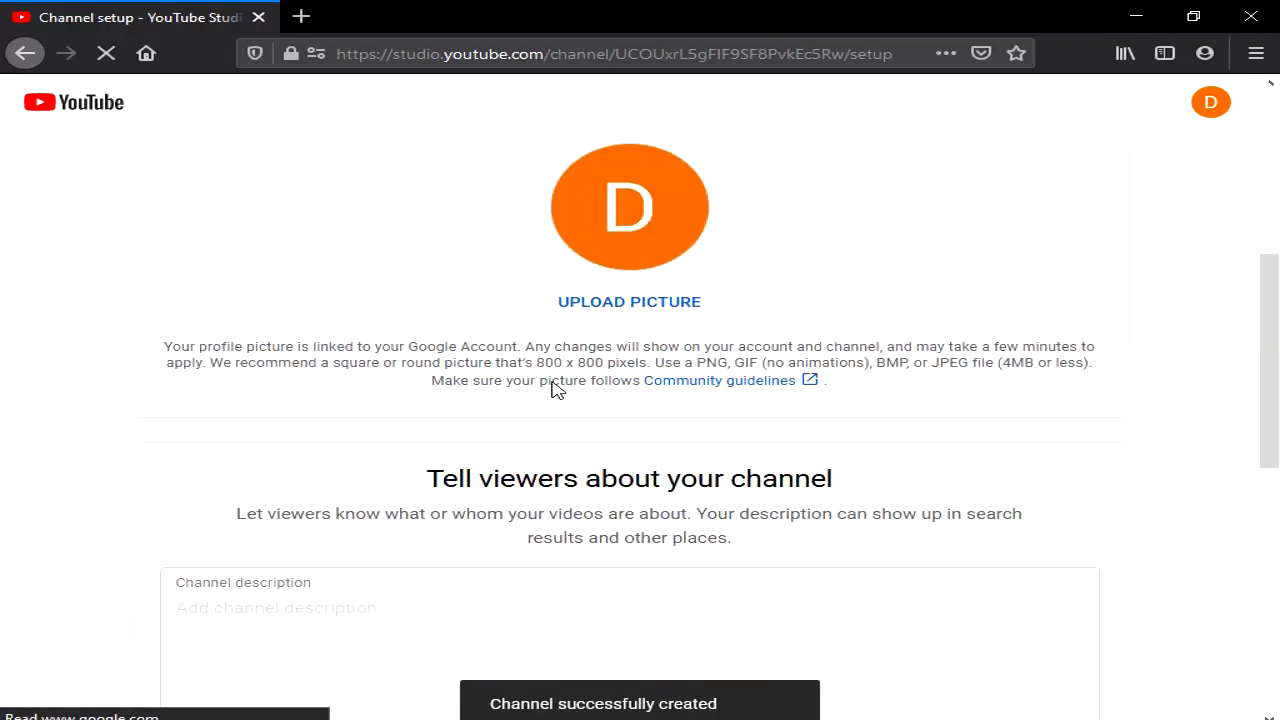
left_click(660, 305)
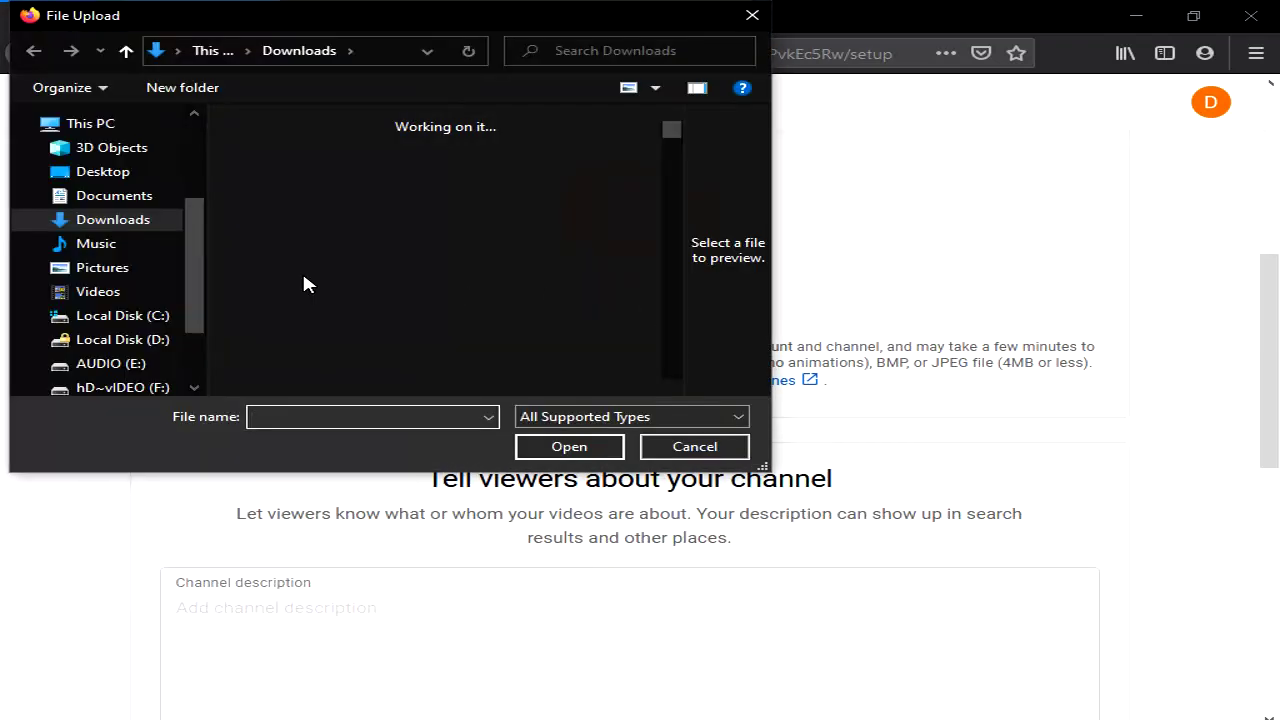
scroll(353, 275, "down", 3)
scroll(378, 300, "up", 2)
scroll(378, 300, "down", 10)
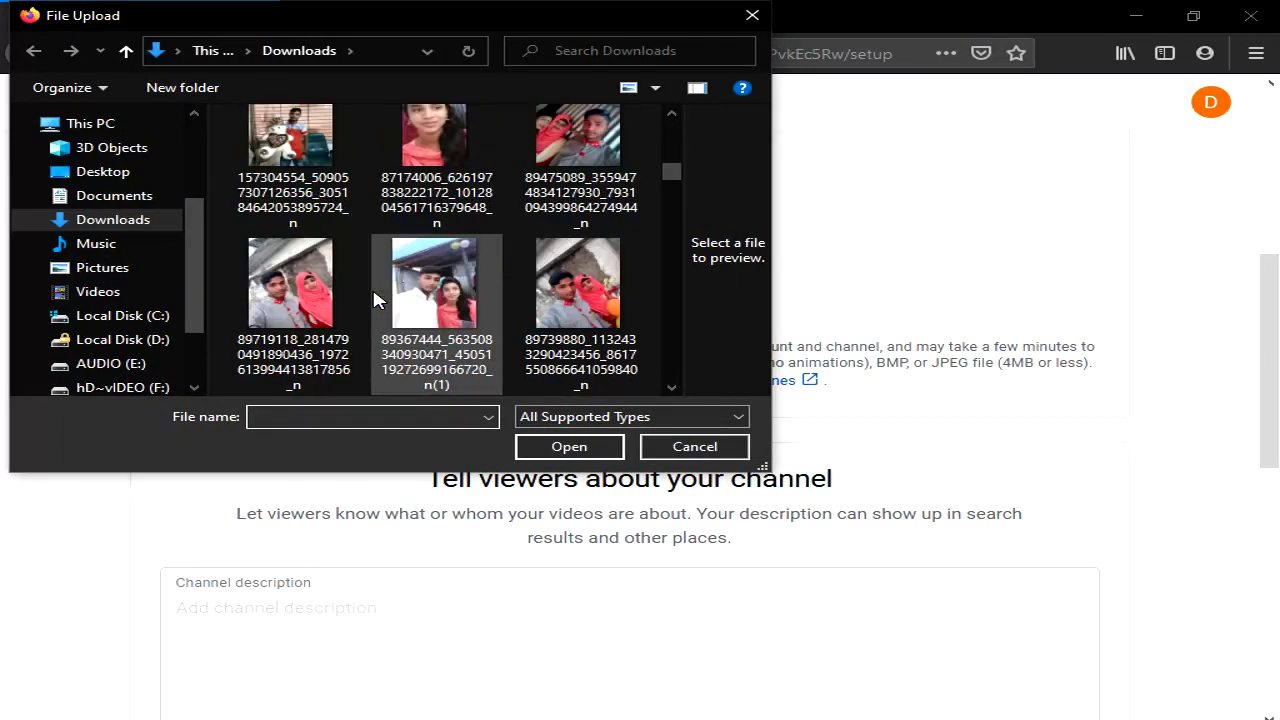
scroll(372, 285, "down", 3)
scroll(372, 285, "up", 3)
scroll(372, 285, "down", 1)
scroll(372, 285, "up", 1)
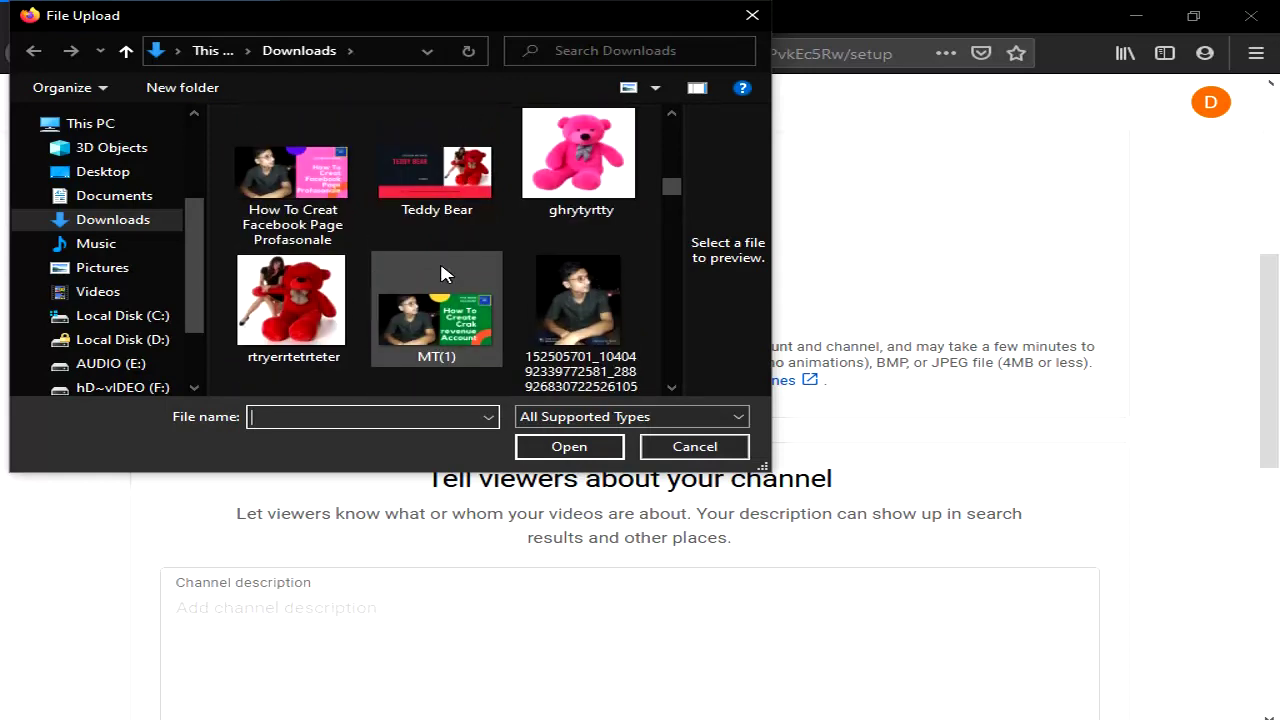
left_click(598, 185)
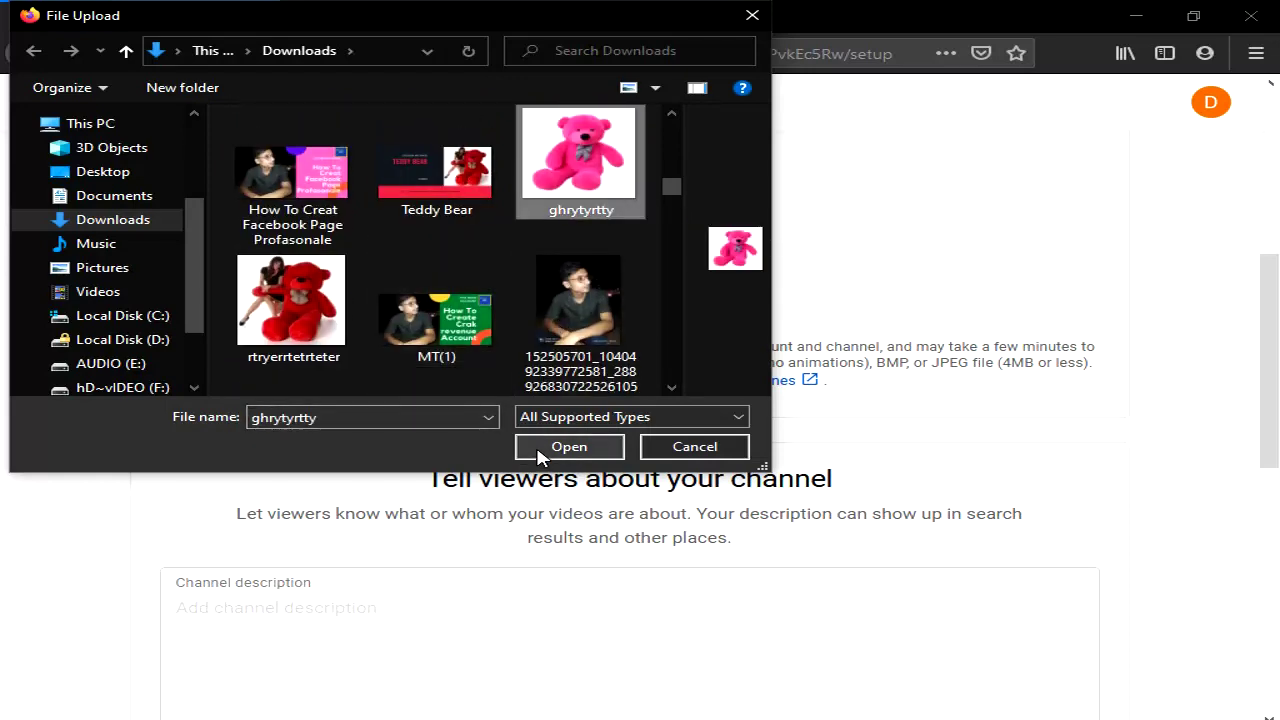
left_click(540, 450)
scroll(580, 395, "down", 5)
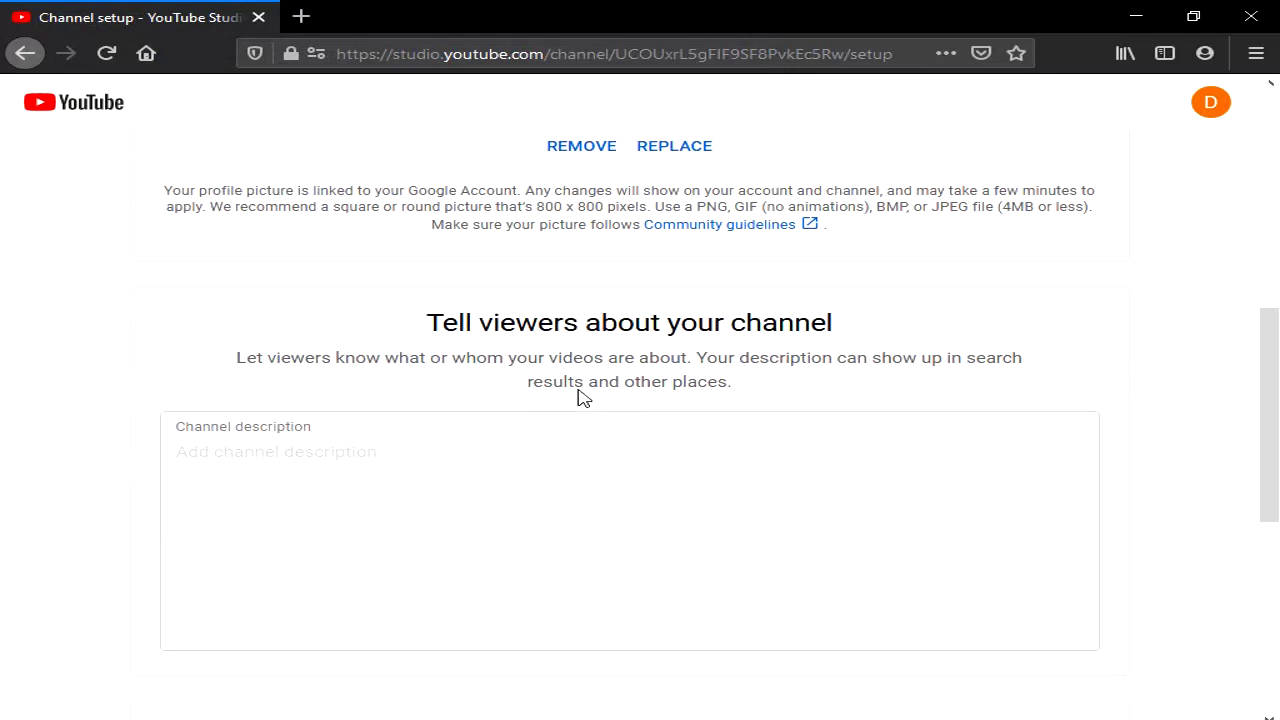
scroll(500, 400, "up", 1)
- Write the channel description 'Gaming Is The Best Option In Timepass'
left_click(378, 411)
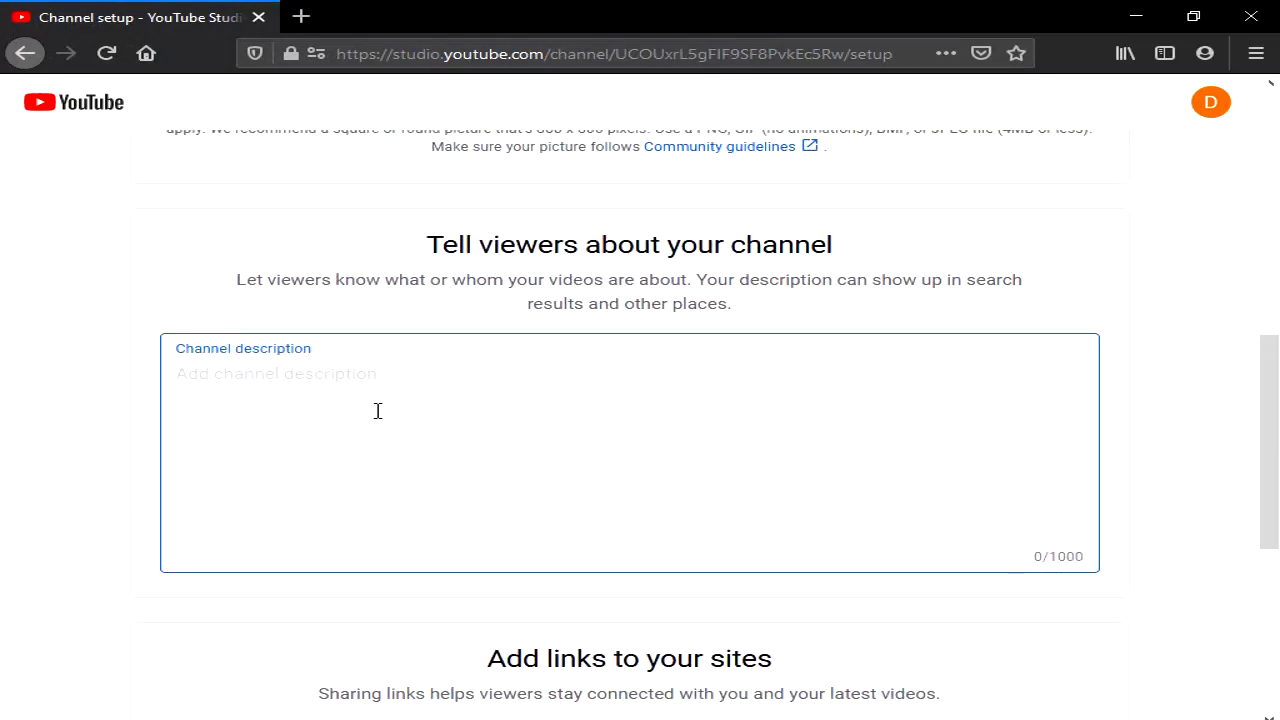
type("Gaming Is The")
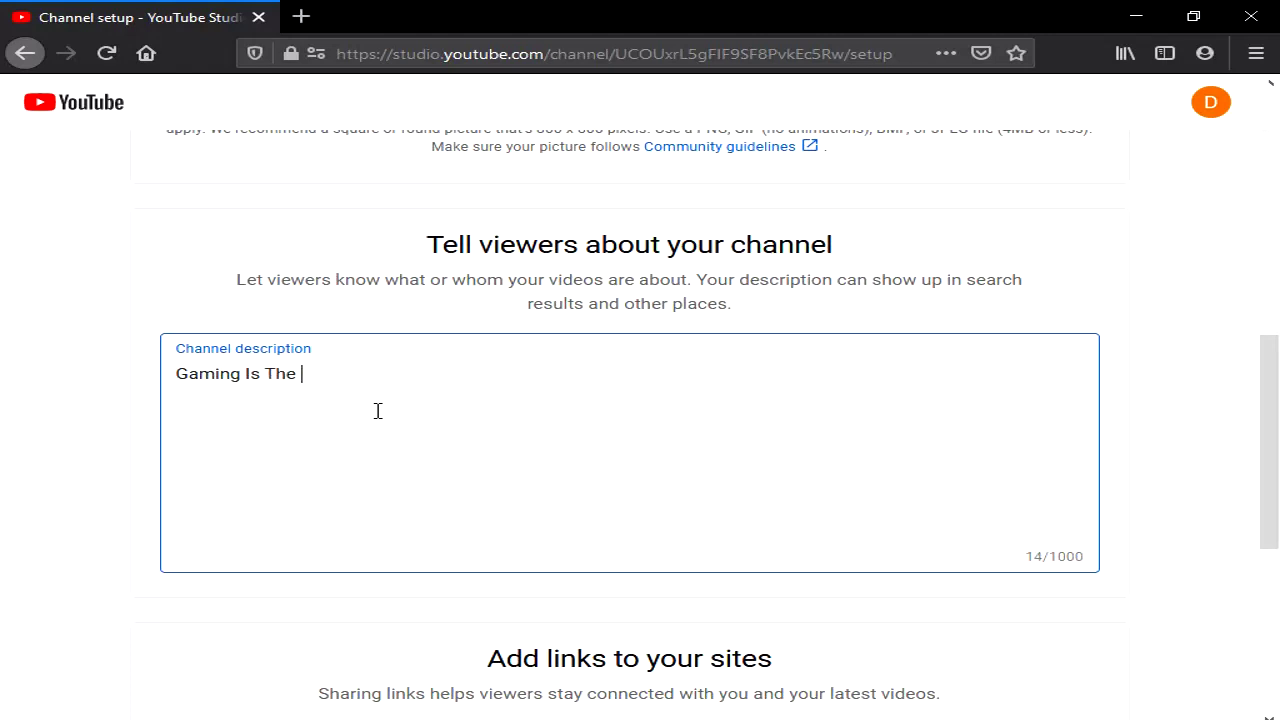
type("Best Option In Timepass")
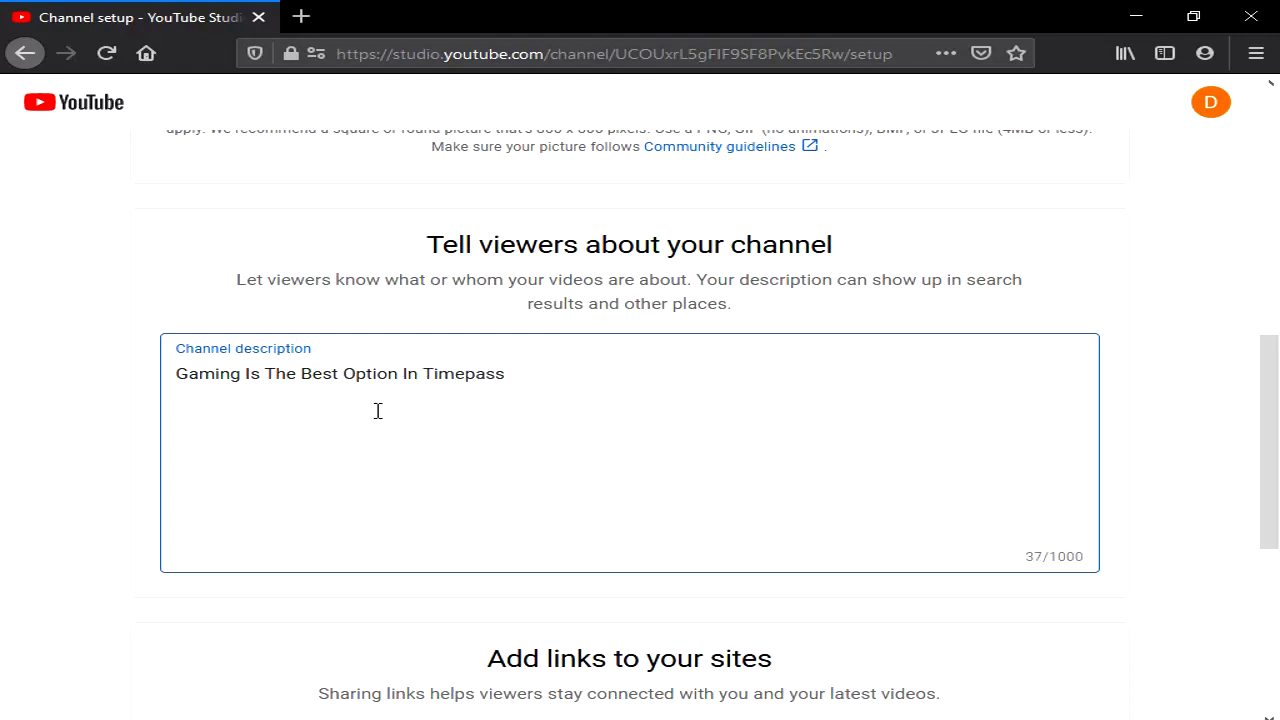
scroll(536, 482, "down", 3)
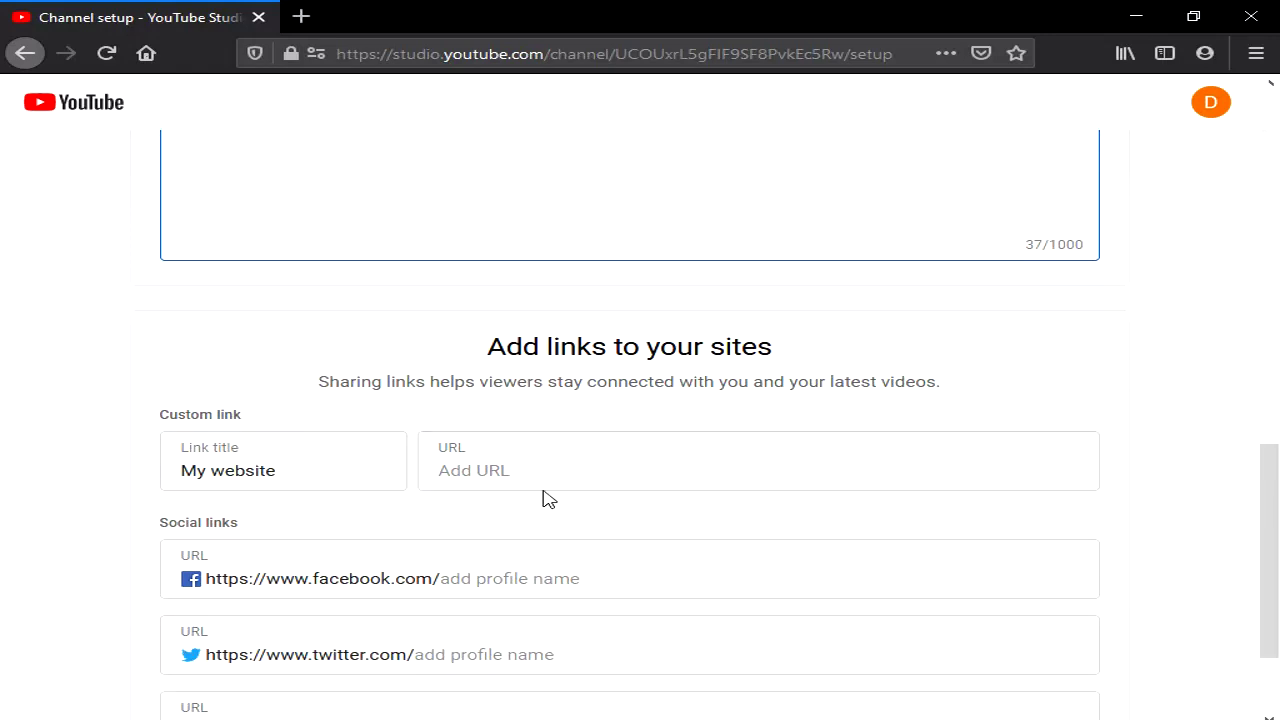
left_click(440, 580)
- Open Facebook in a new tab and copy the profile's web address
left_click(300, 16)
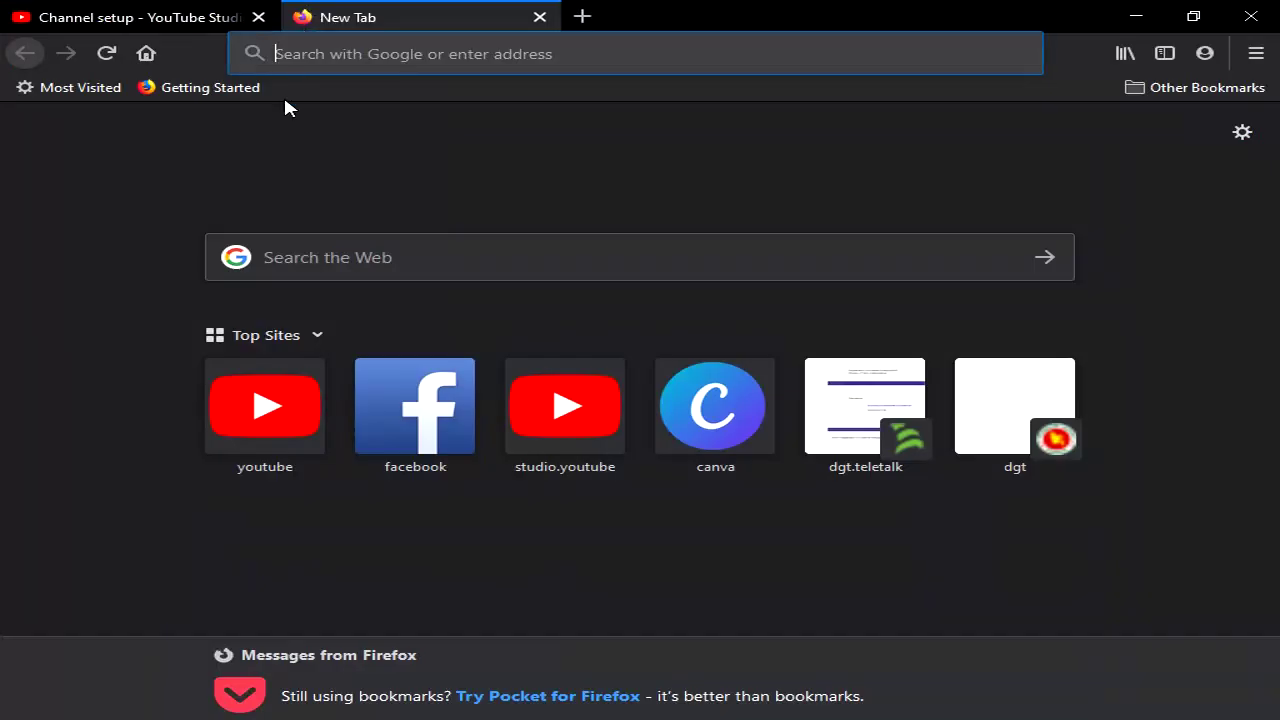
left_click(450, 403)
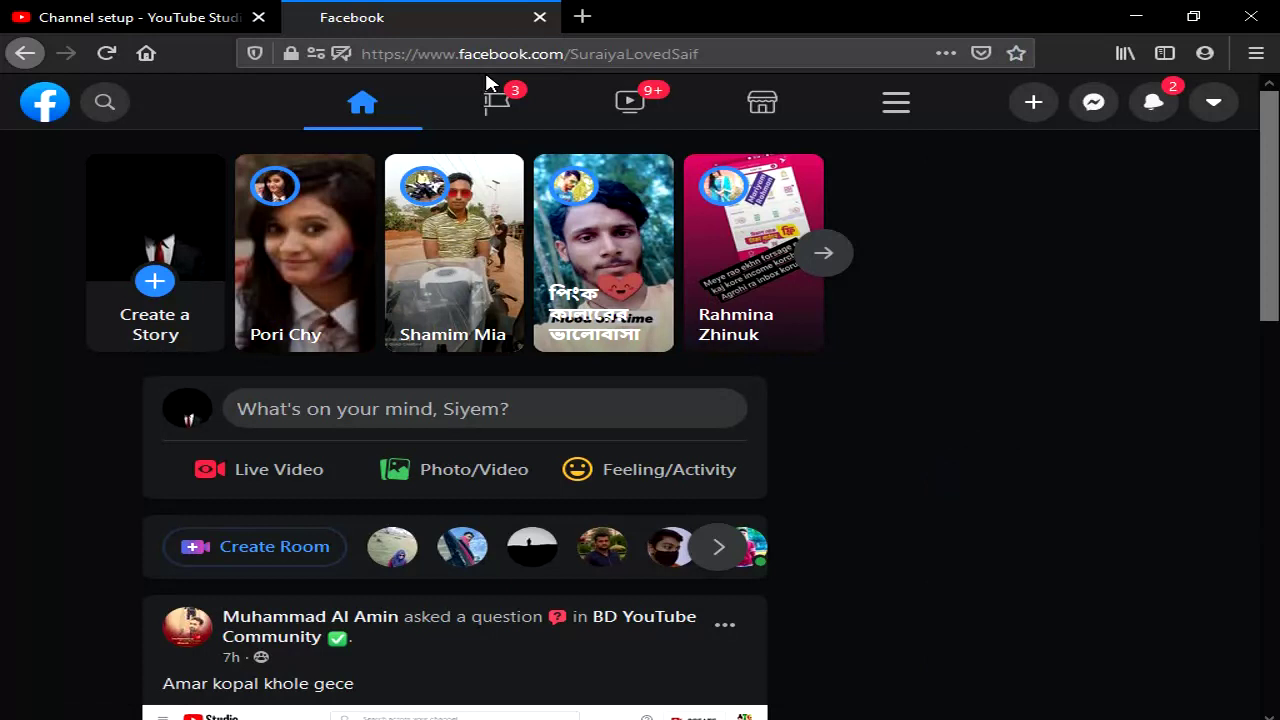
left_click(547, 50)
key("ctrl+c")
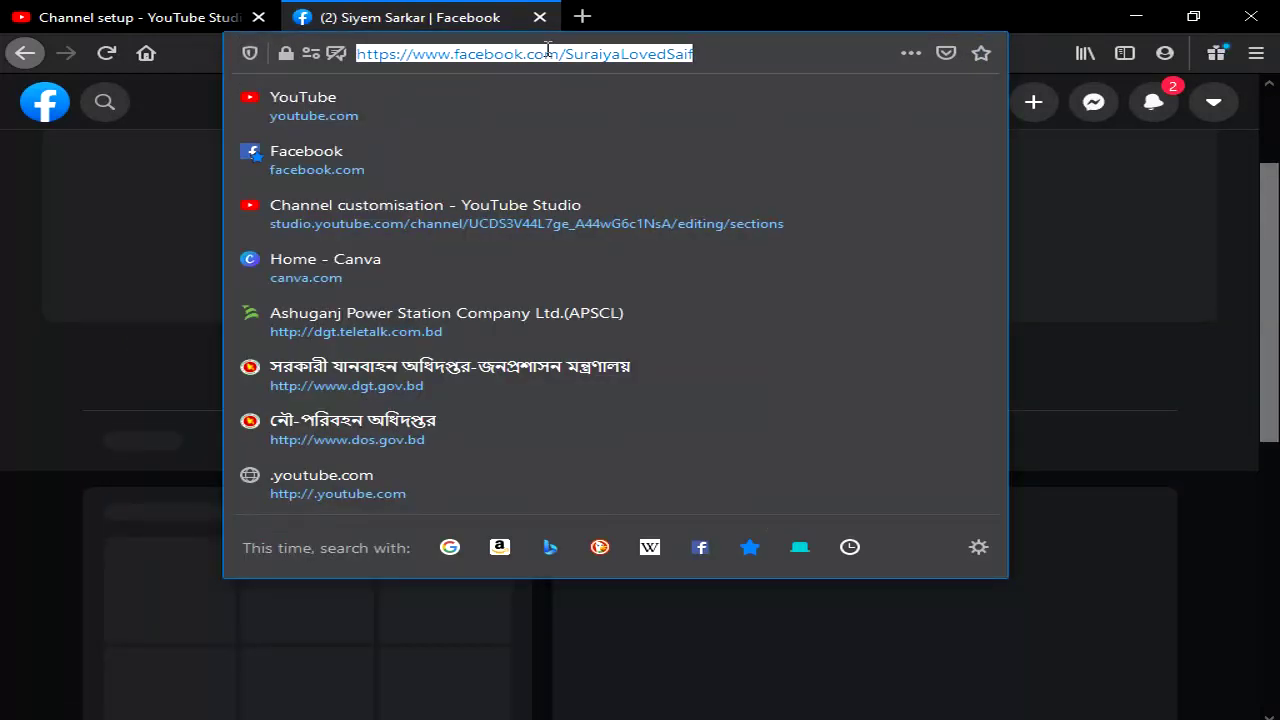
left_click(140, 17)
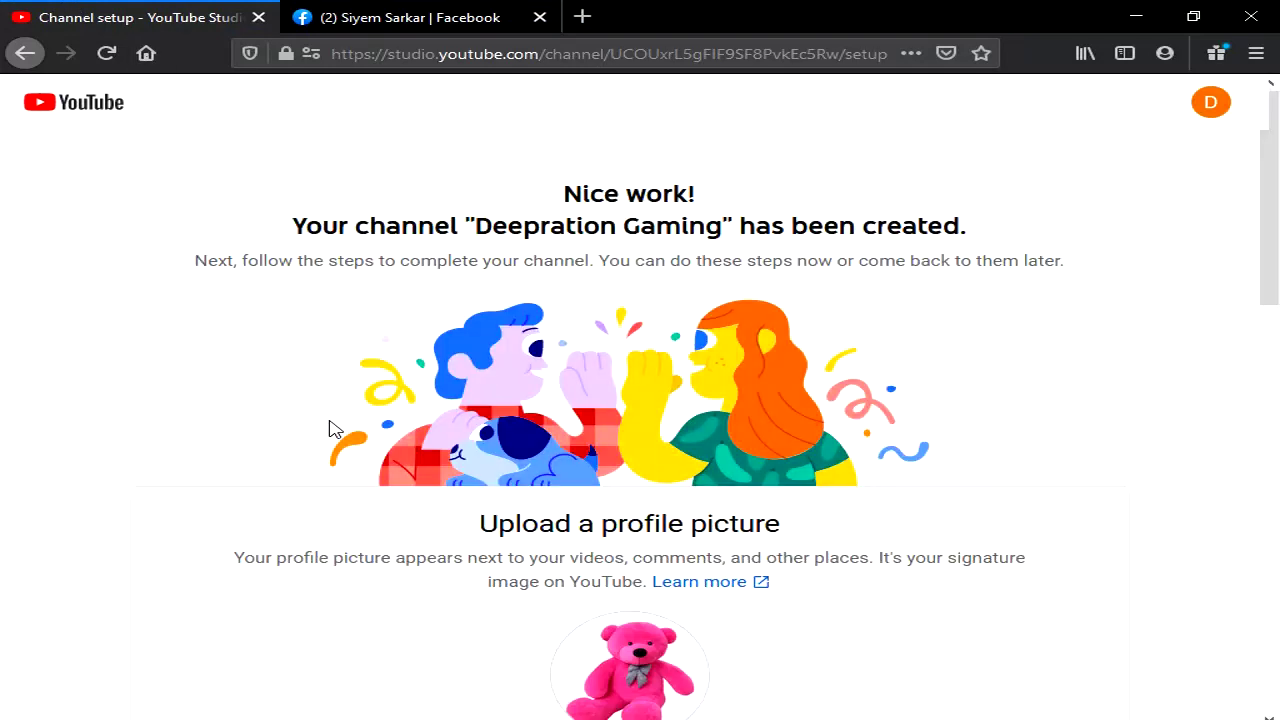
scroll(503, 517, "down", 15)
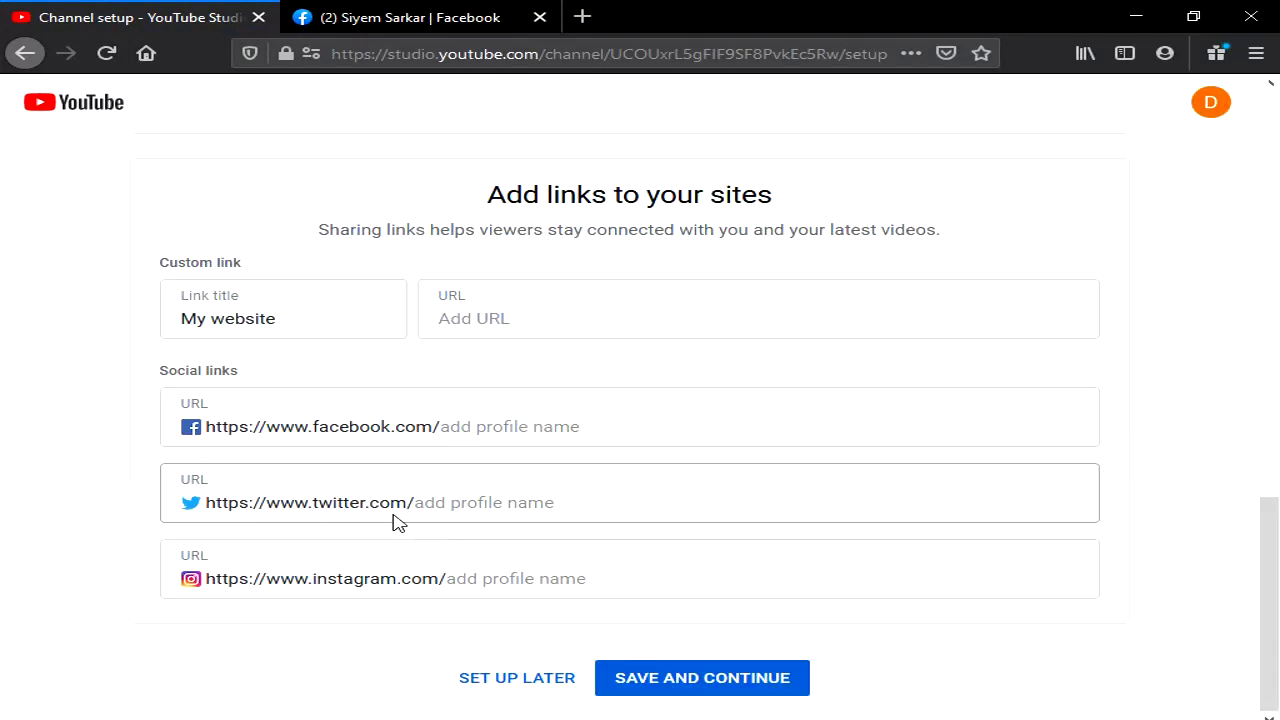
left_click(506, 429)
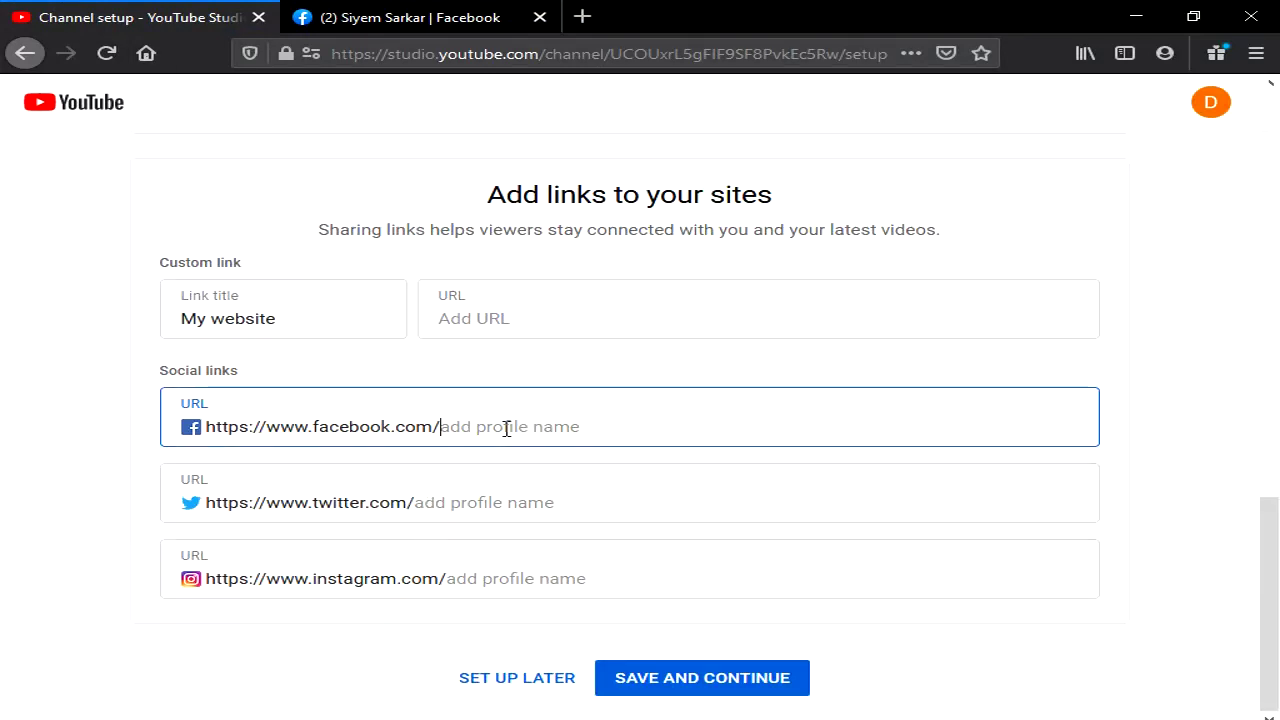
key("ctrl+v")
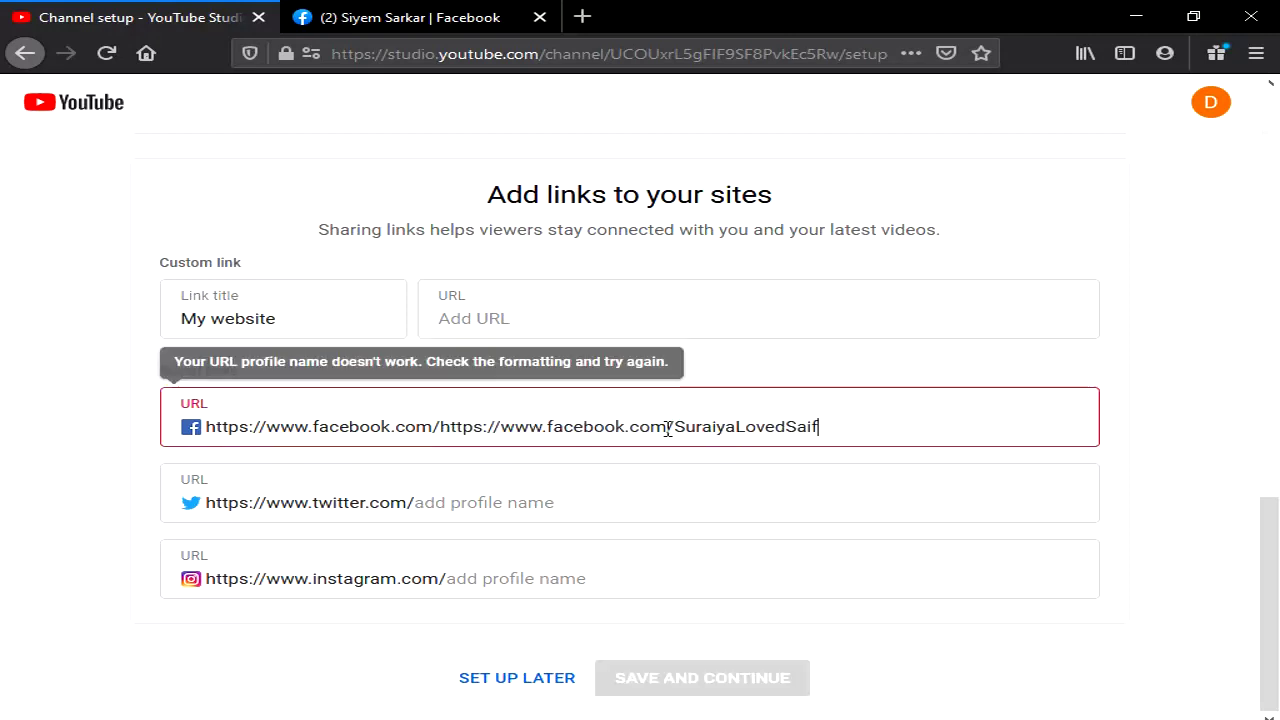
left_click_drag(674, 428, 443, 445)
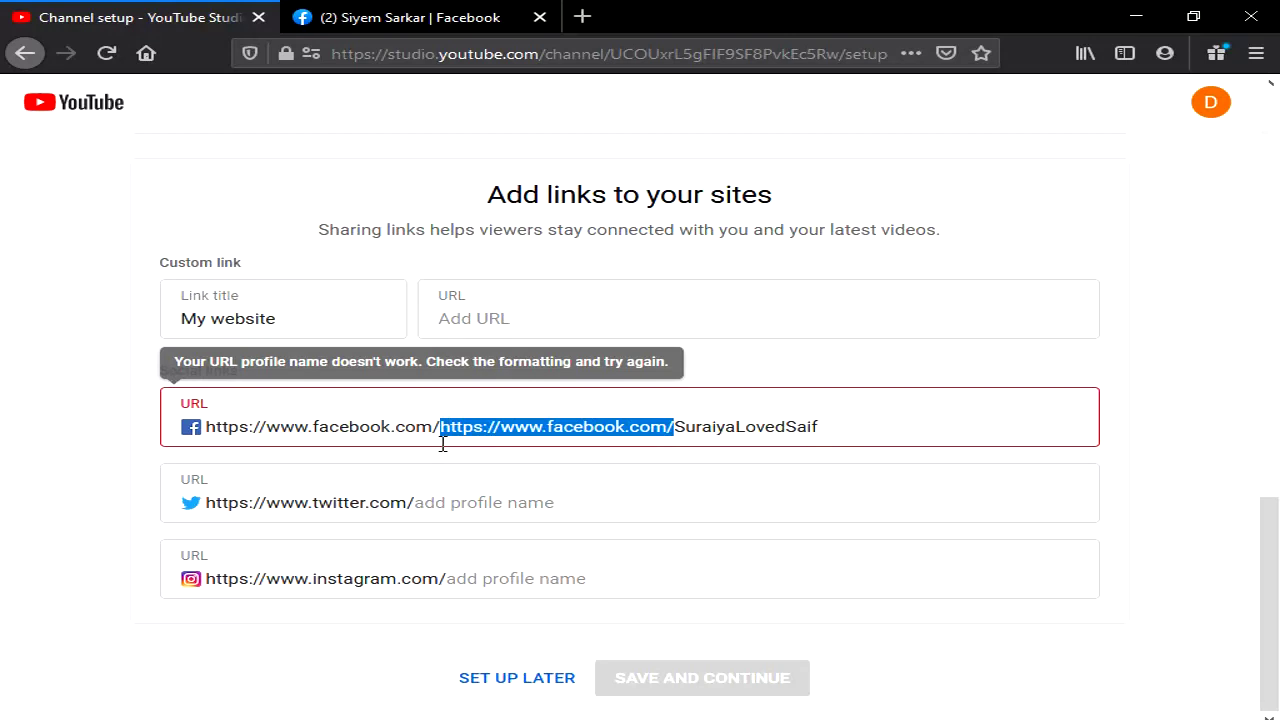
key("BackSpace")
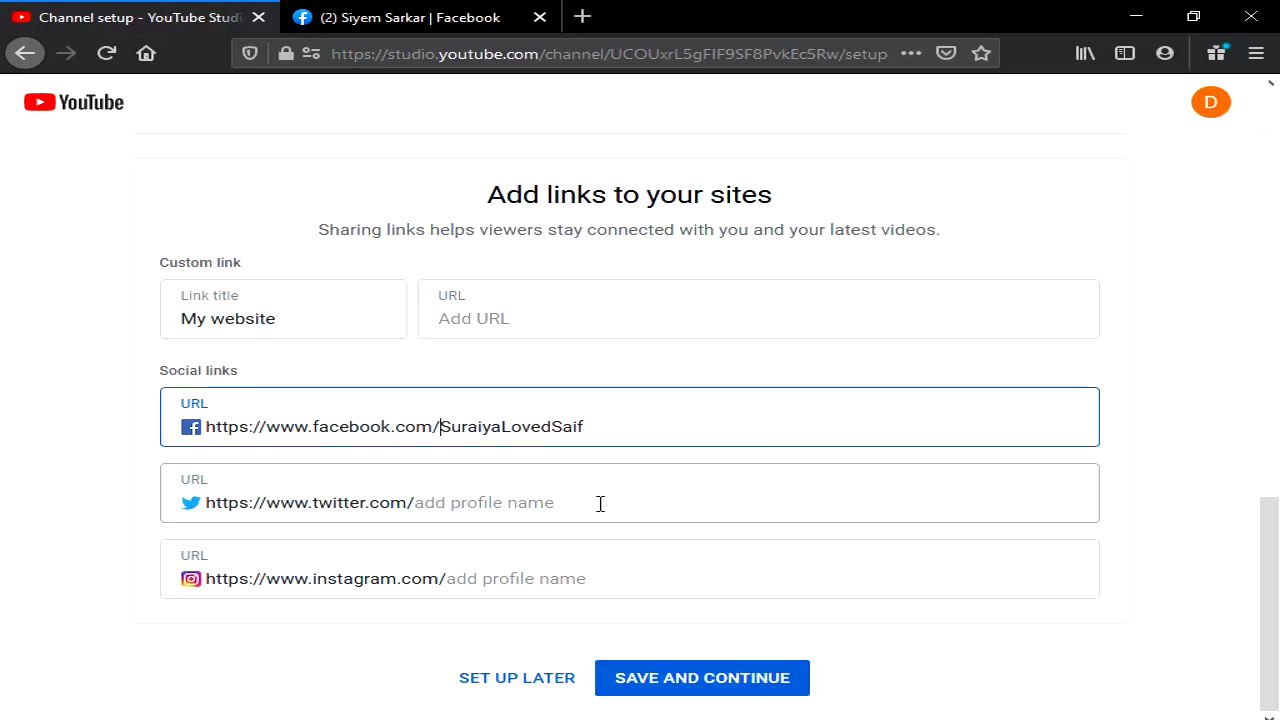
scroll(678, 549, "up", 3)
scroll(680, 549, "down", 3)
left_click(647, 693)
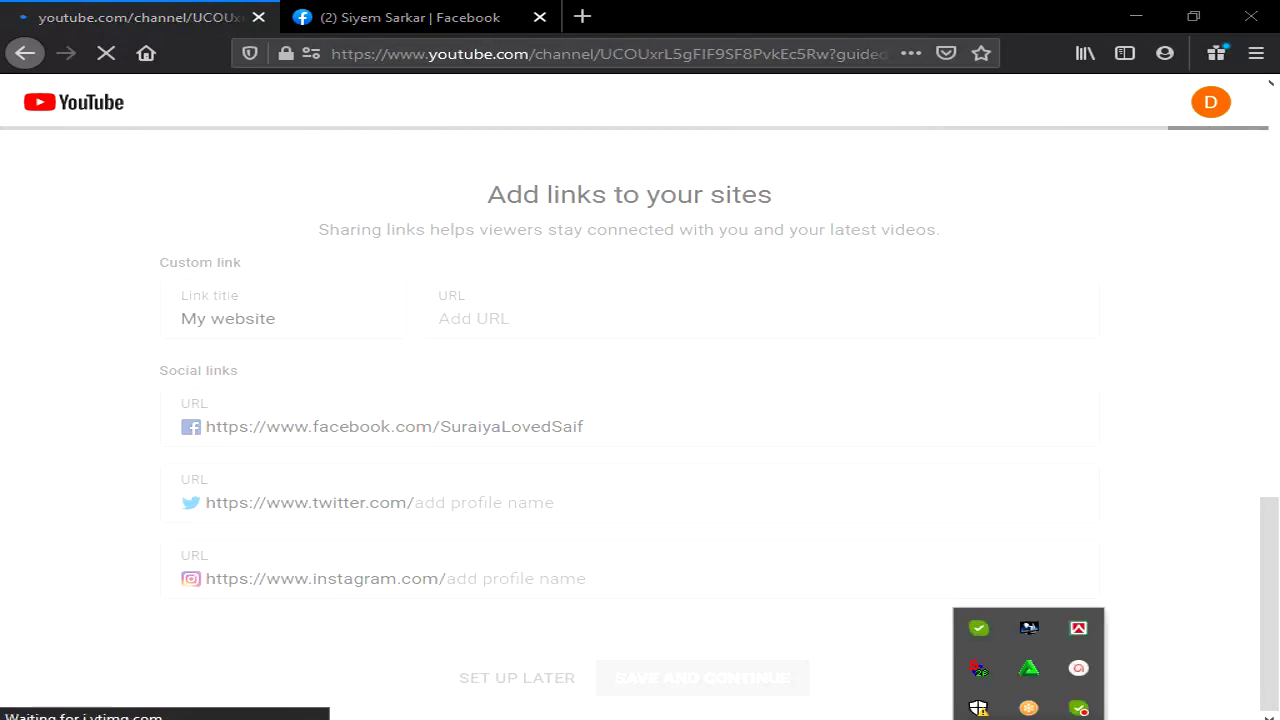
left_click(1078, 668)
left_click(881, 657)
left_click(879, 660)
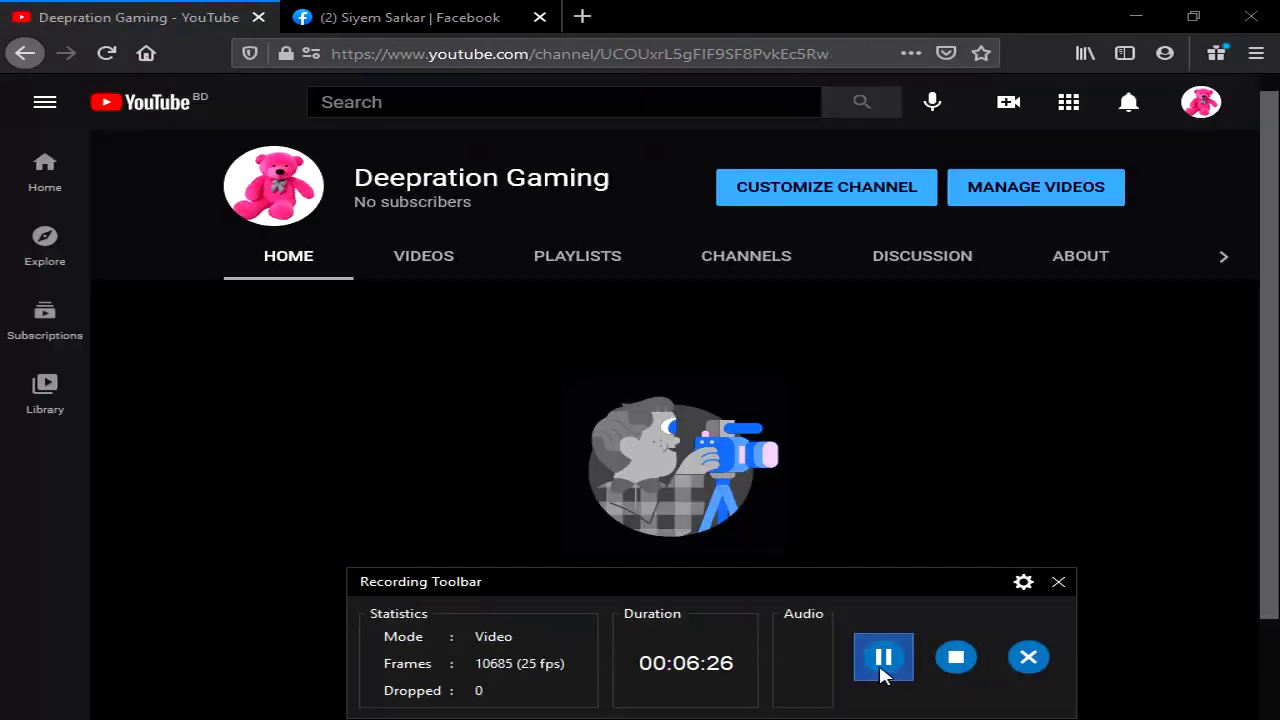
left_click(1058, 581)
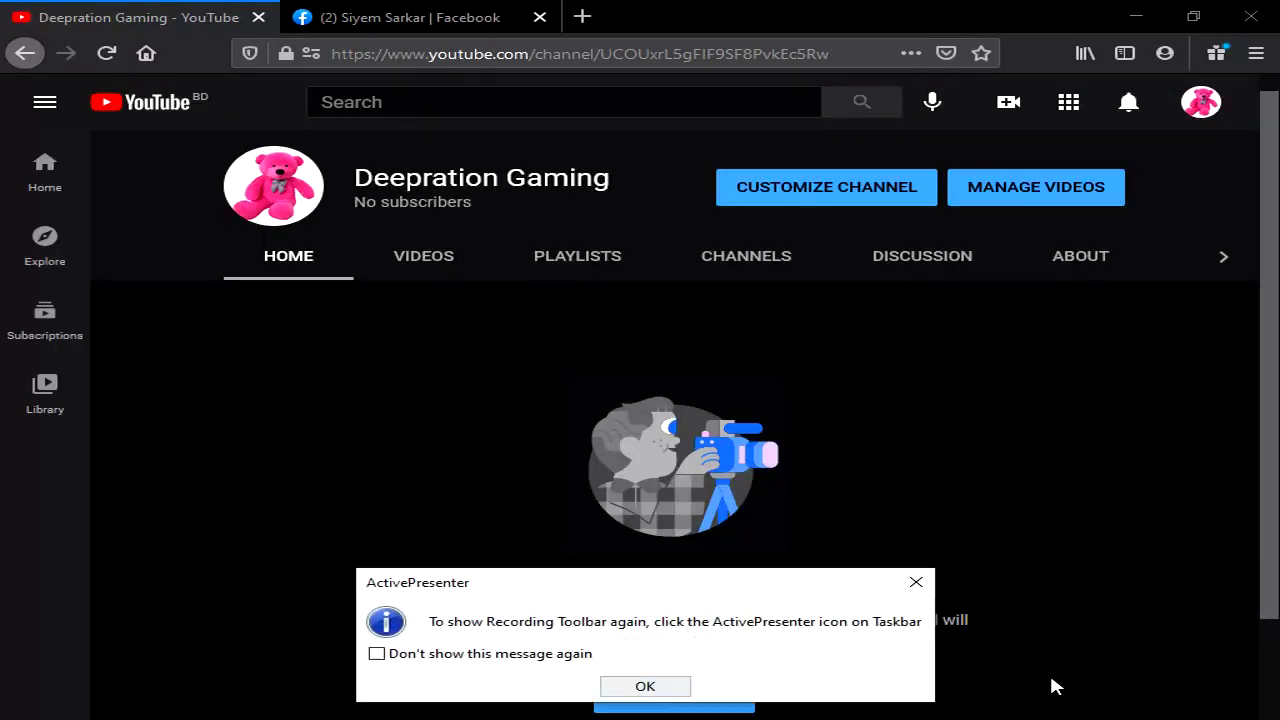
left_click(666, 689)
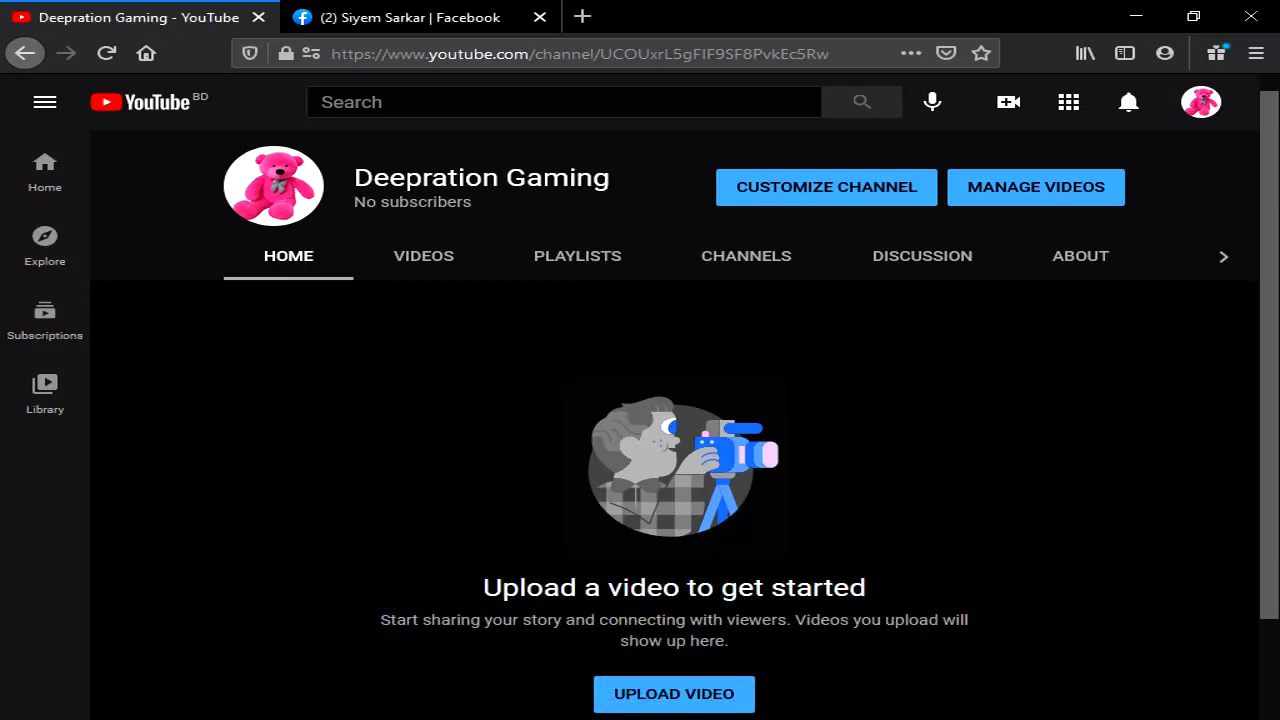
left_click(1070, 670)
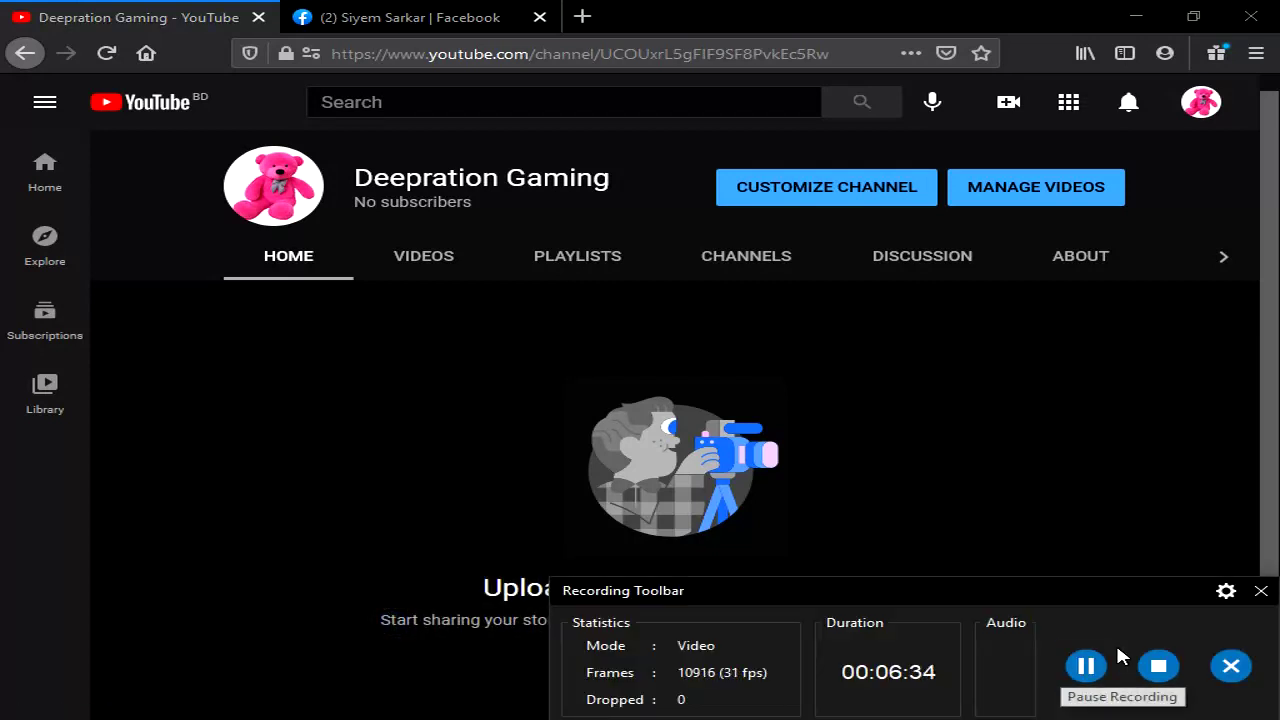
left_click(1261, 592)
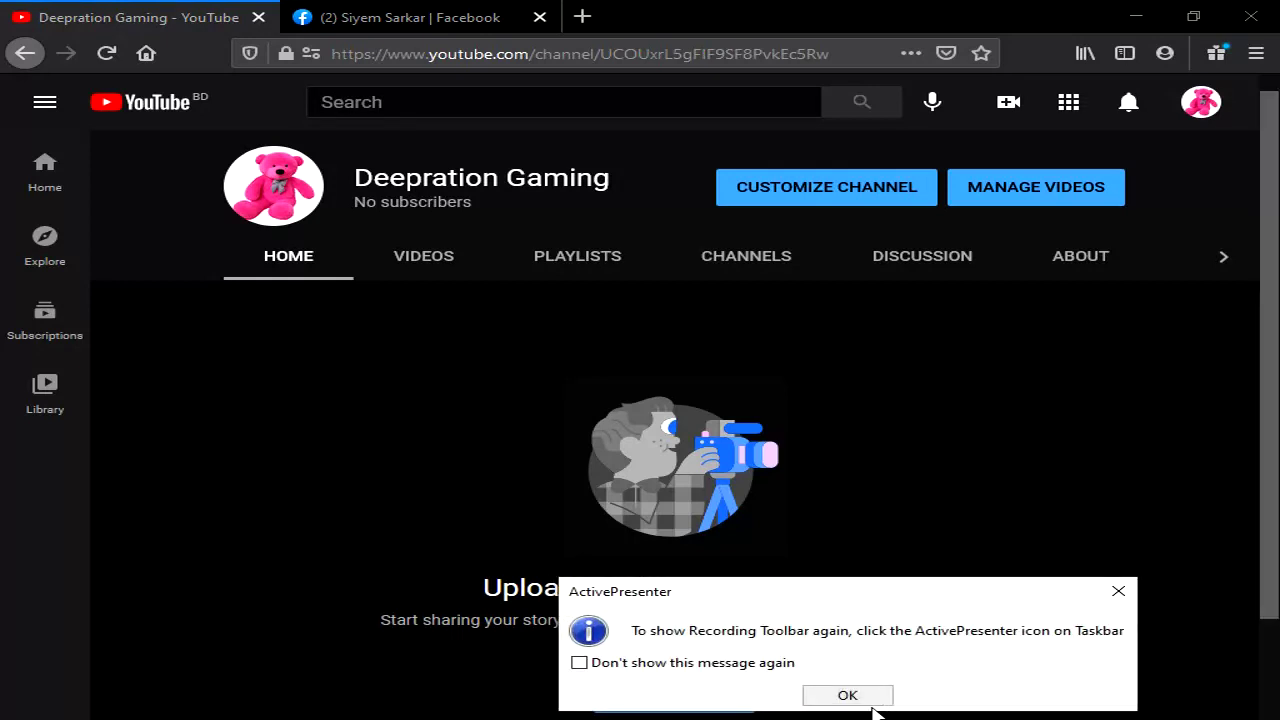
left_click(868, 699)
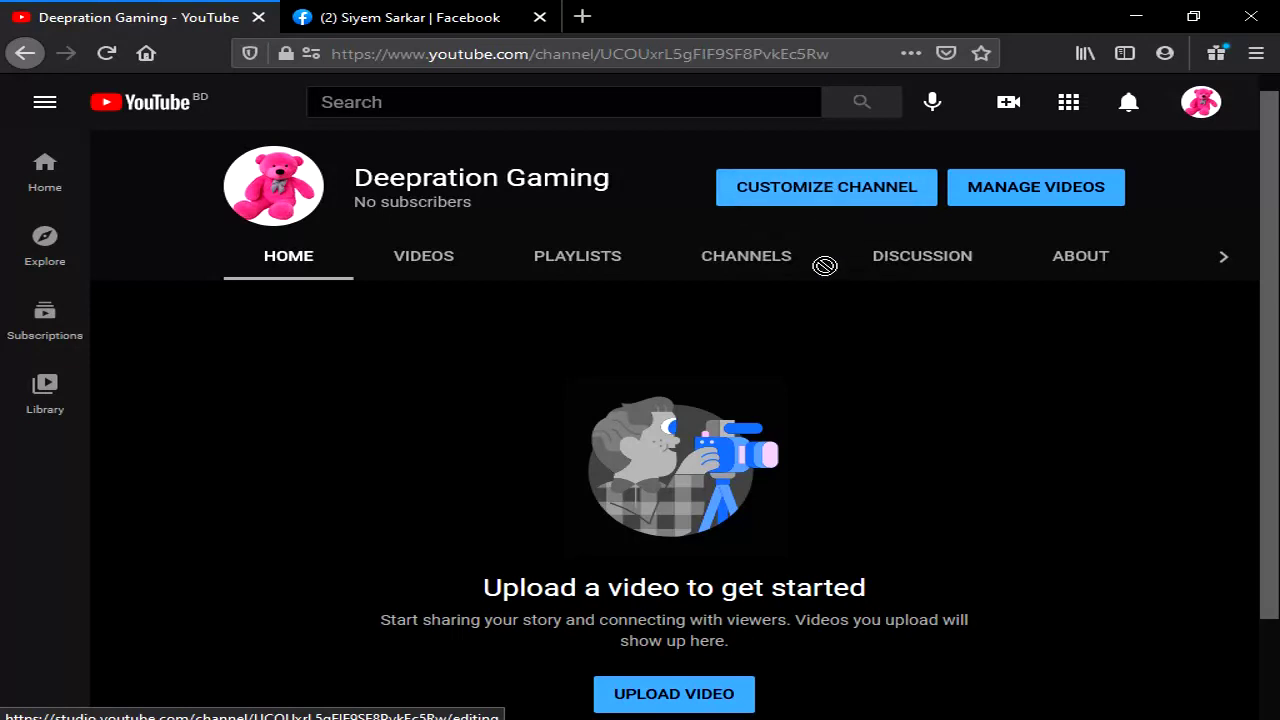
- Open Customize Channel, then close the welcome dialog and both tips
left_click(806, 189)
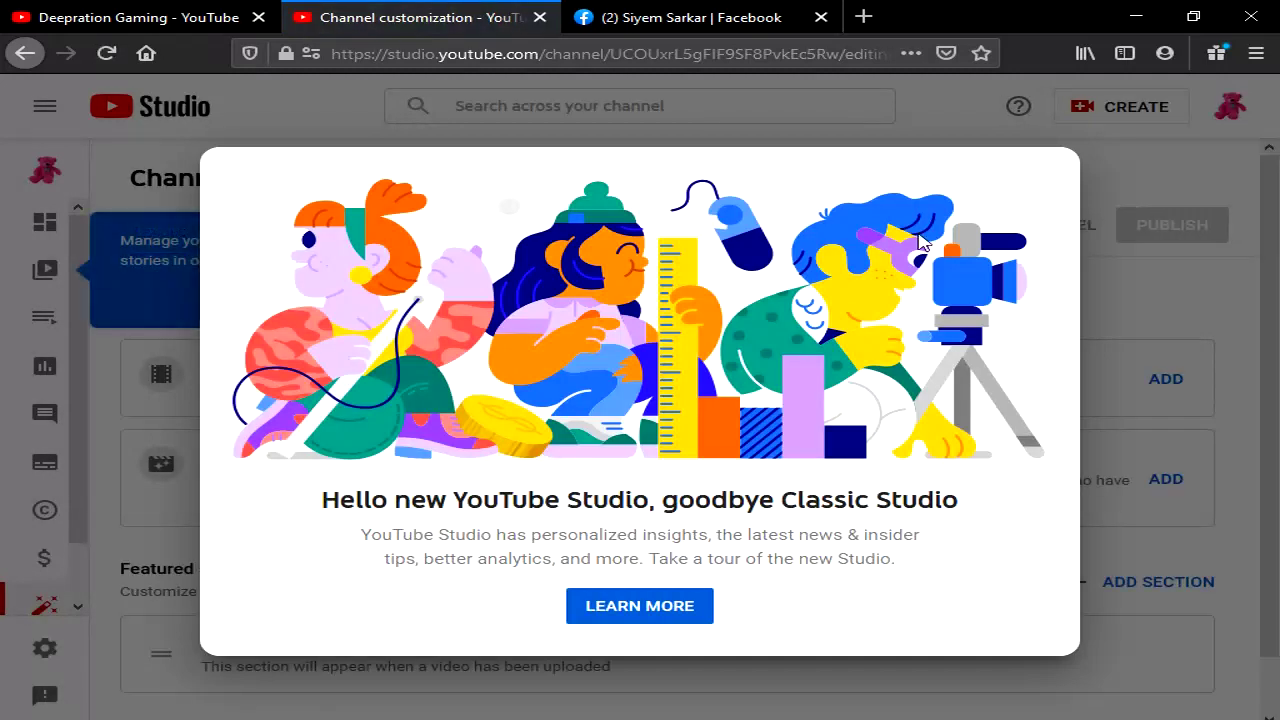
left_click(928, 129)
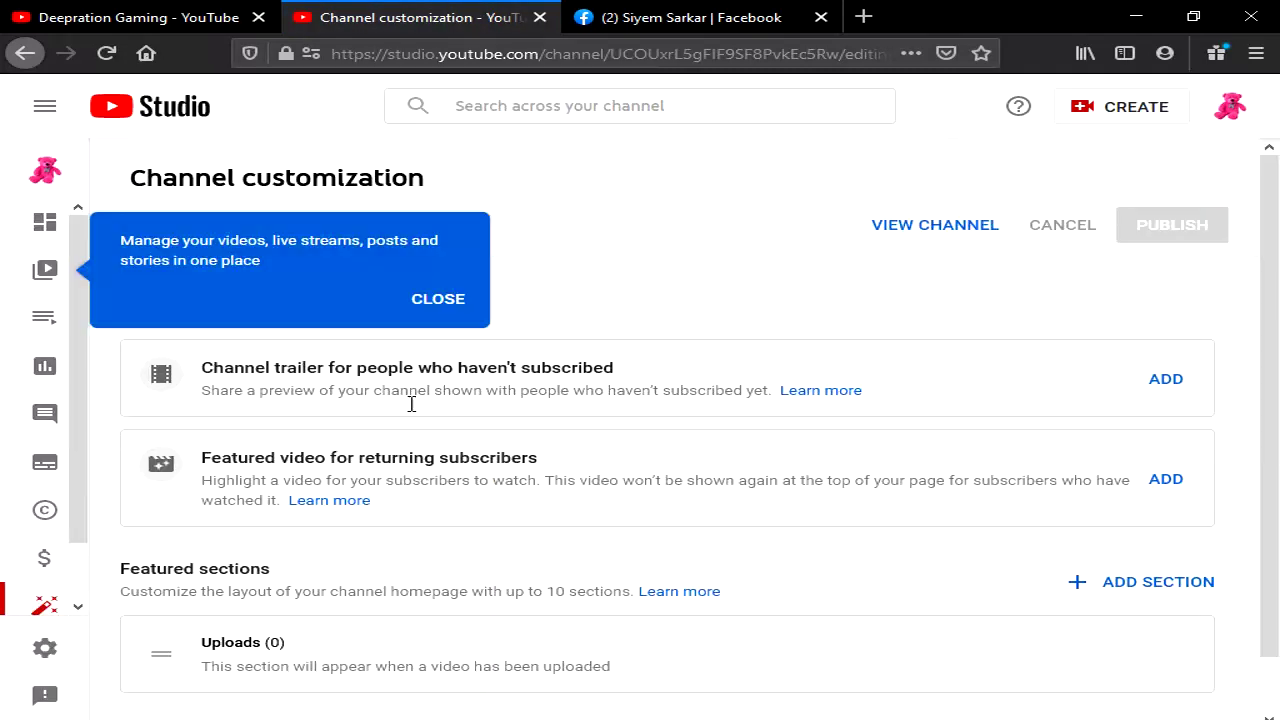
left_click(430, 298)
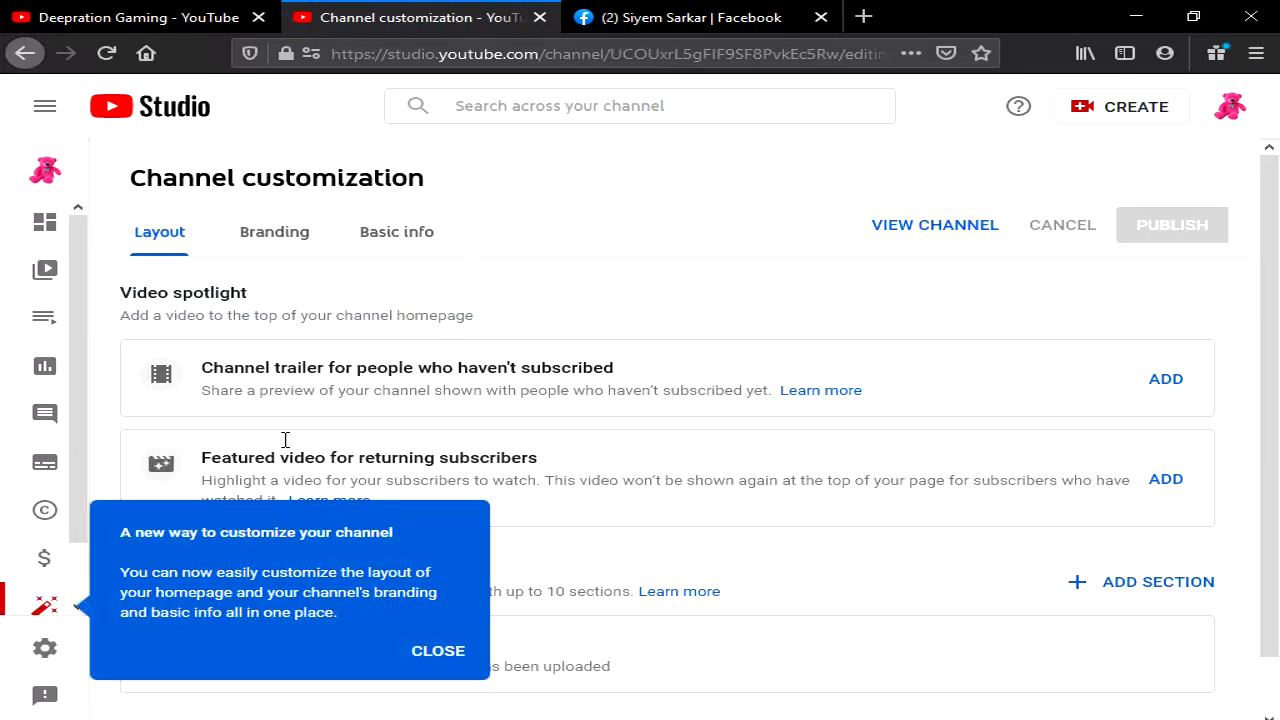
left_click(450, 652)
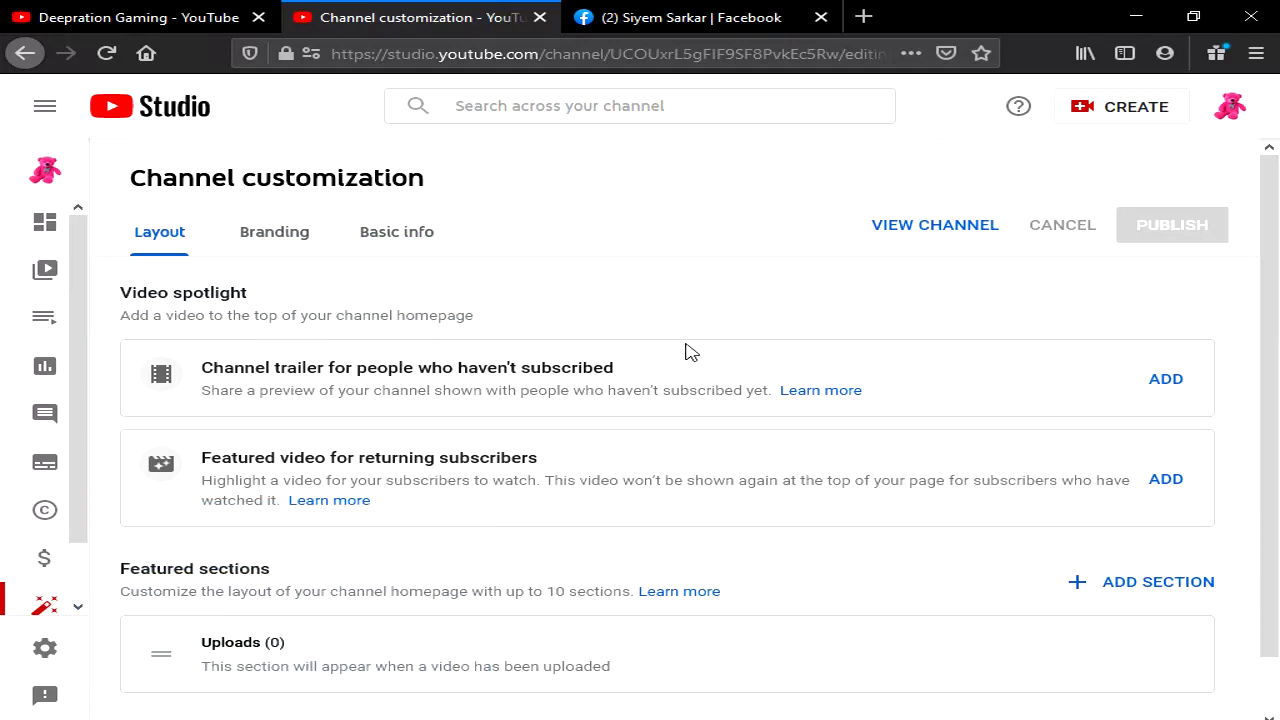
scroll(686, 351, "down", 1)
scroll(668, 460, "up", 1)
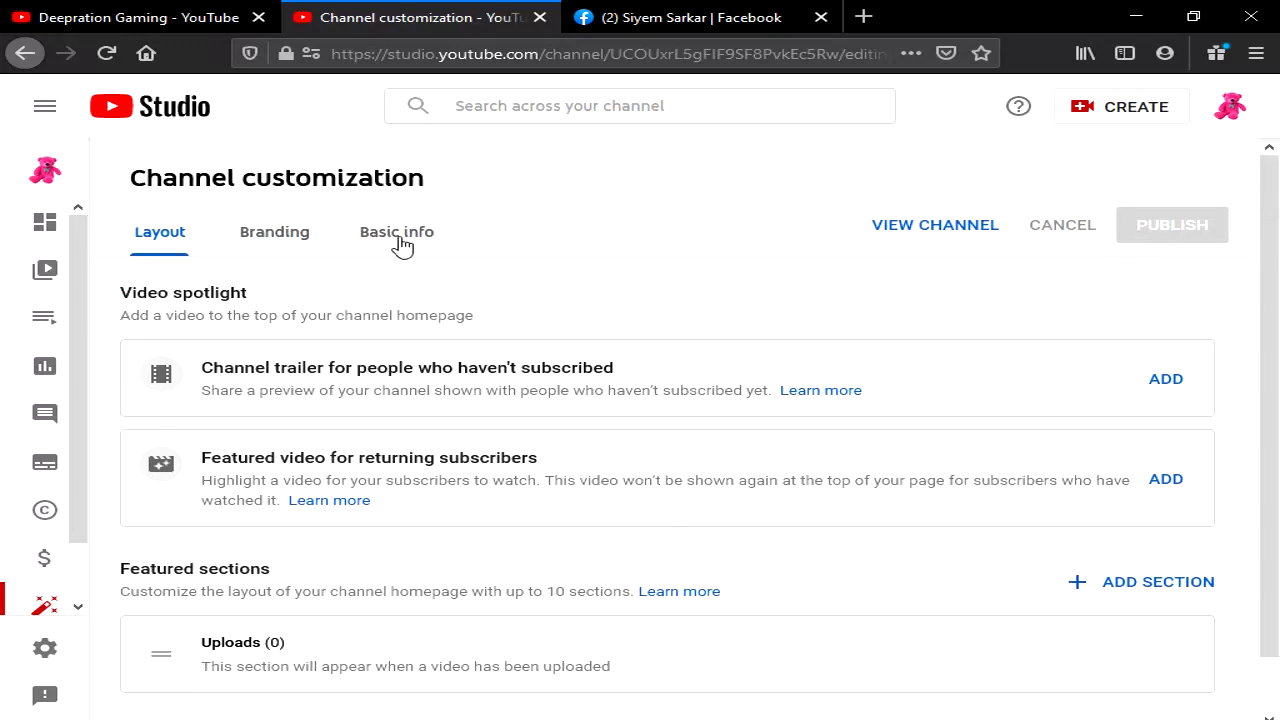
scroll(336, 373, "down", 1)
scroll(335, 355, "up", 1)
- In Branding, start a banner image upload, noting the 2048 x 1152, 6MB guidance
left_click(285, 247)
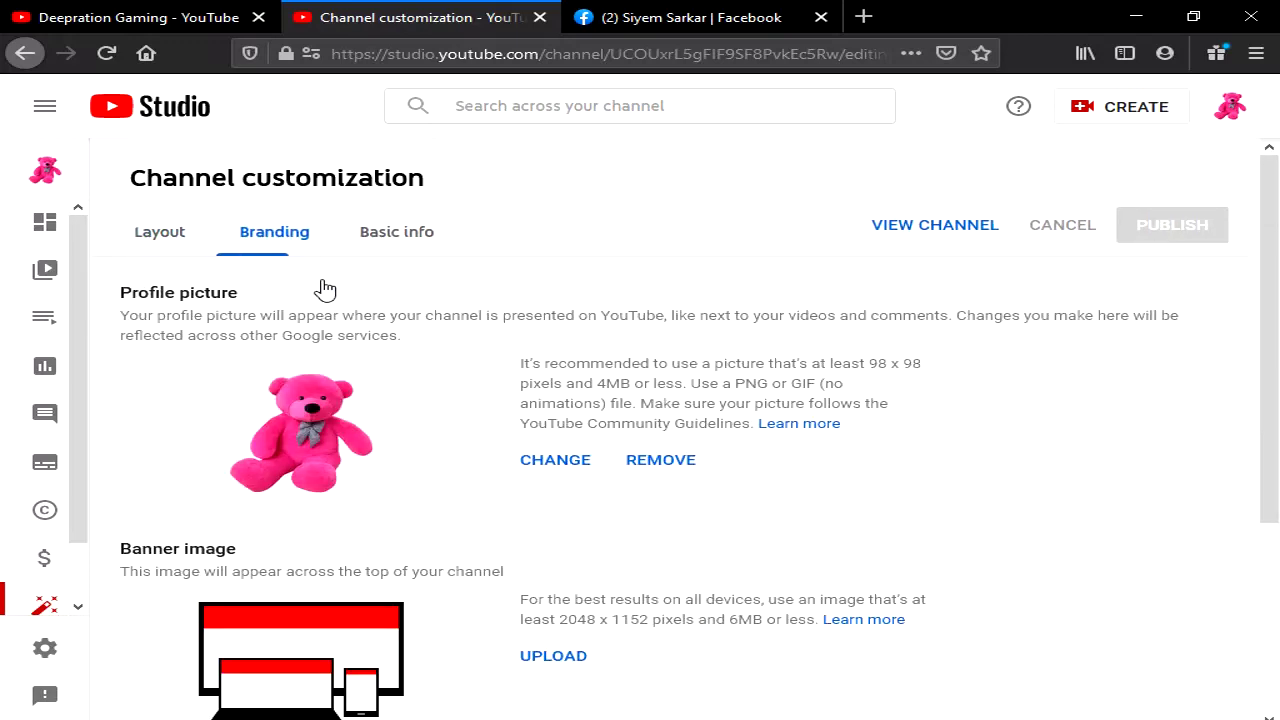
scroll(529, 486, "down", 2)
scroll(529, 491, "down", 3)
scroll(531, 491, "up", 5)
scroll(519, 509, "down", 2)
scroll(517, 509, "down", 3)
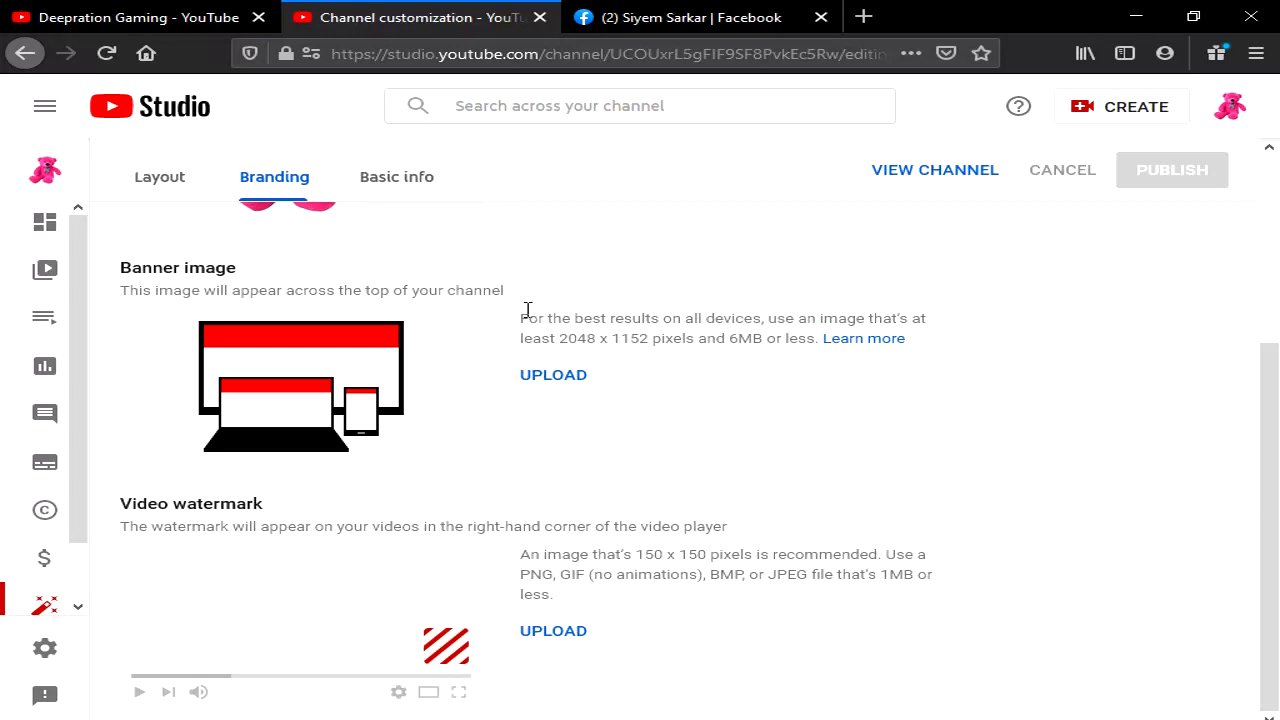
left_click_drag(510, 316, 727, 379)
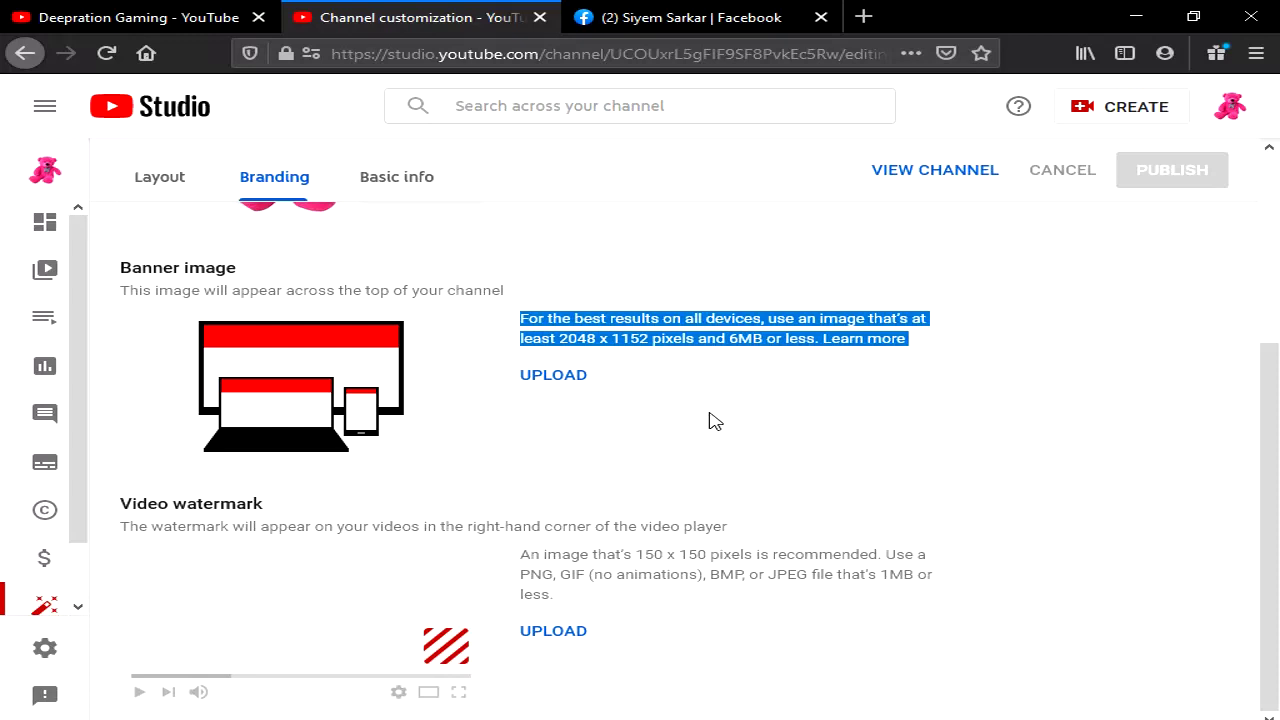
left_click(615, 403)
left_click(531, 375)
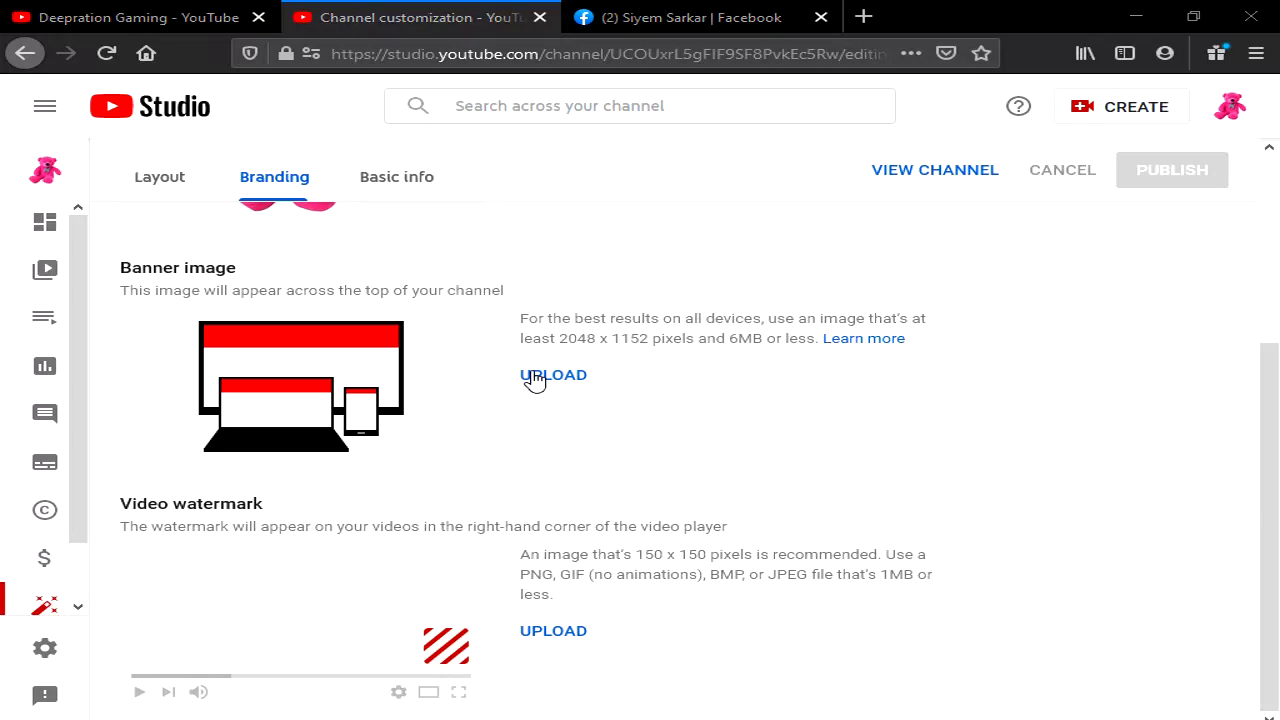
- Try the broken-heart story image as the banner, then discard it
scroll(334, 294, "down", 1)
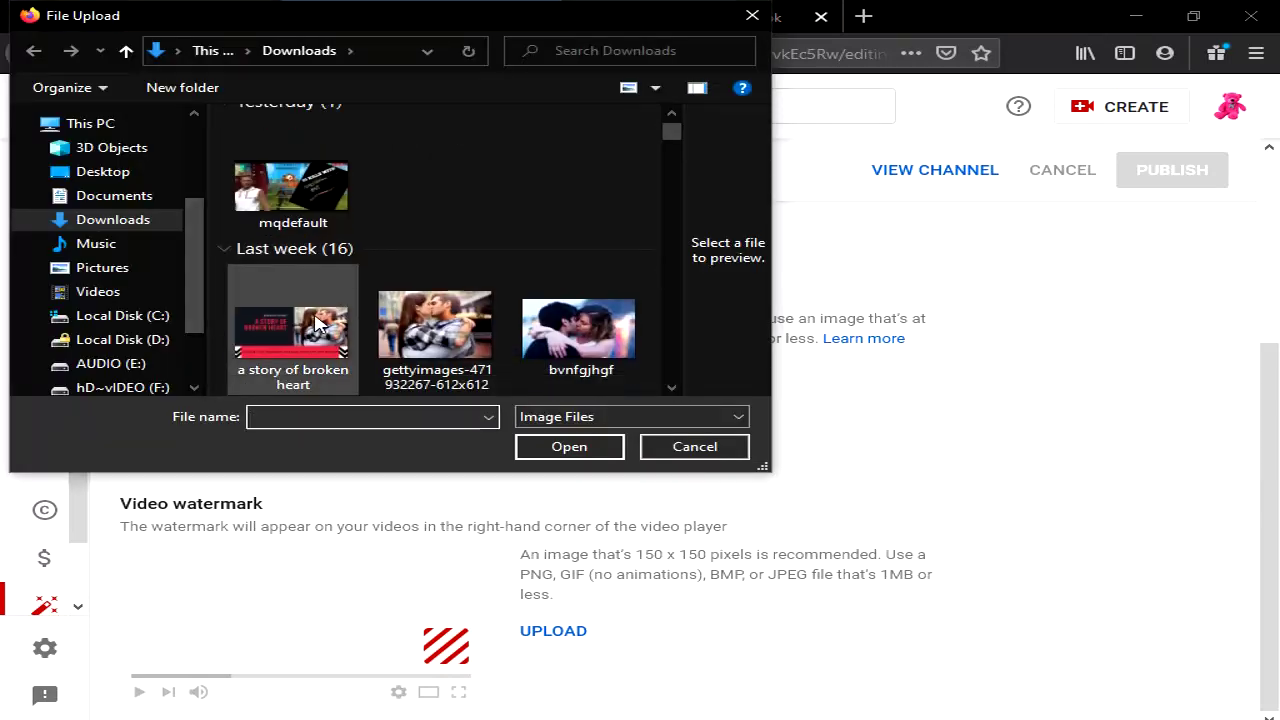
left_click(300, 330)
left_click(572, 447)
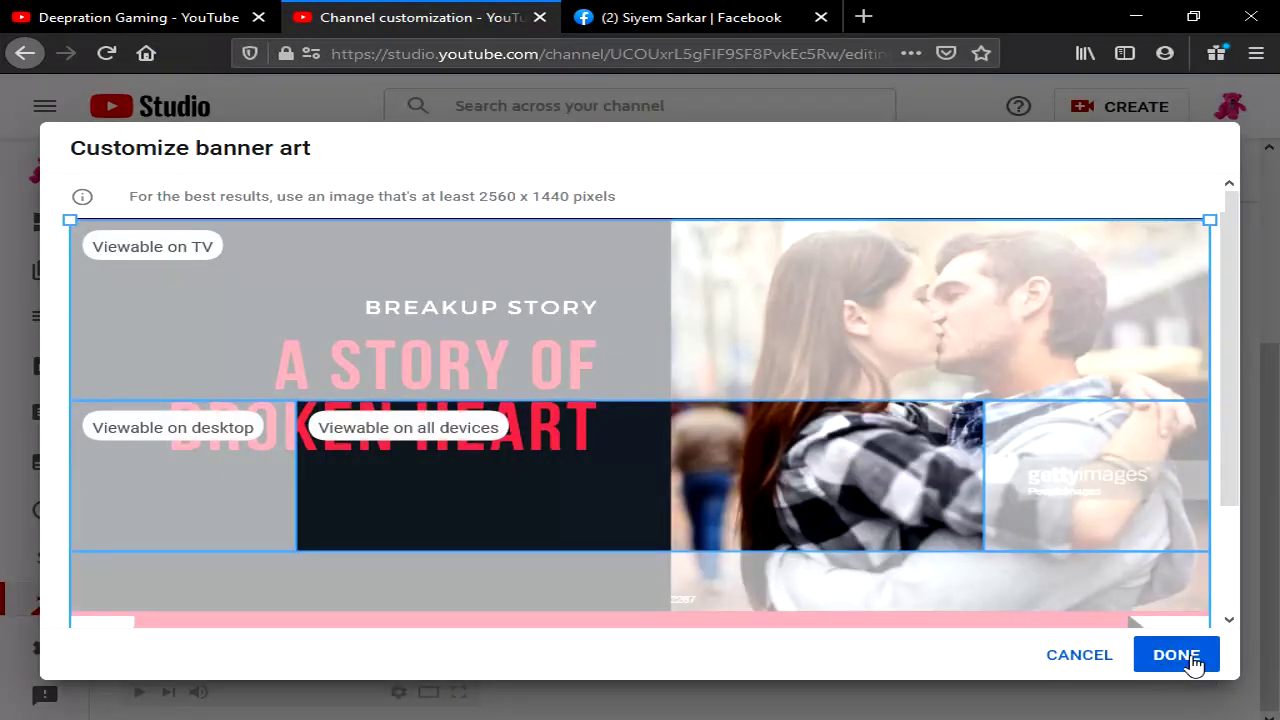
left_click(1076, 658)
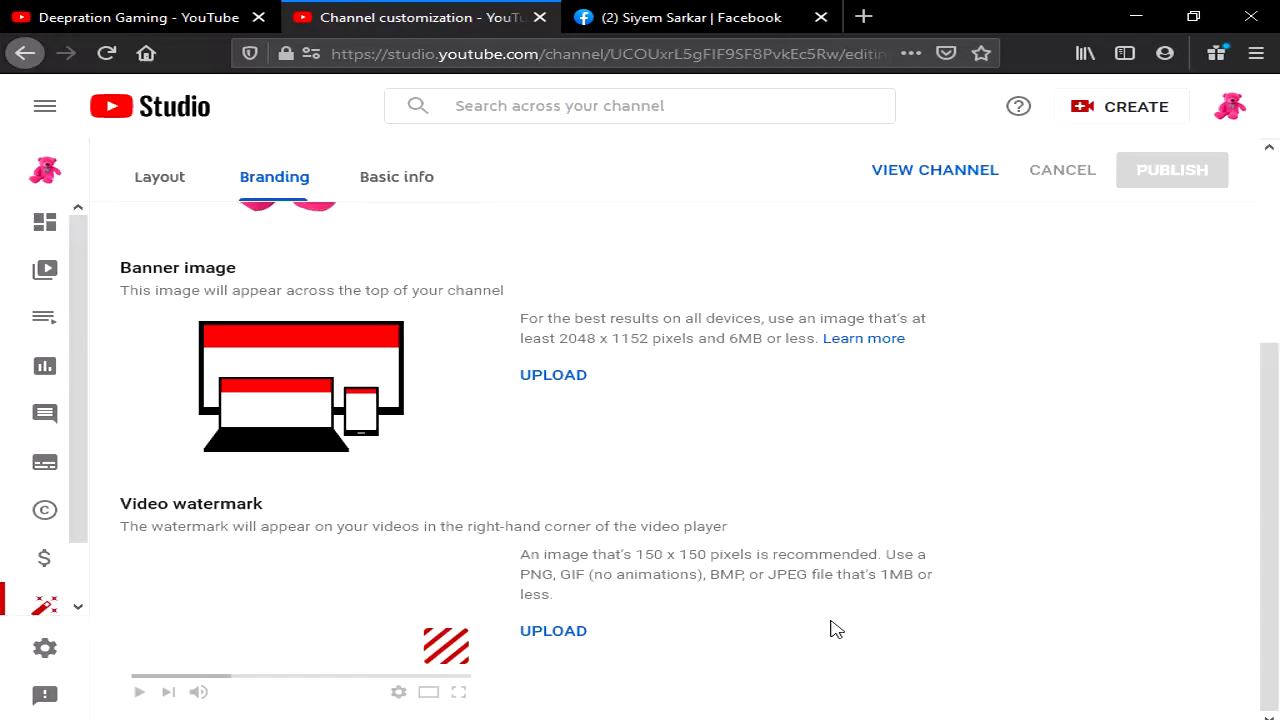
- Try the long-numbered dragon artwork as the banner, which is rejected as too small
left_click(534, 374)
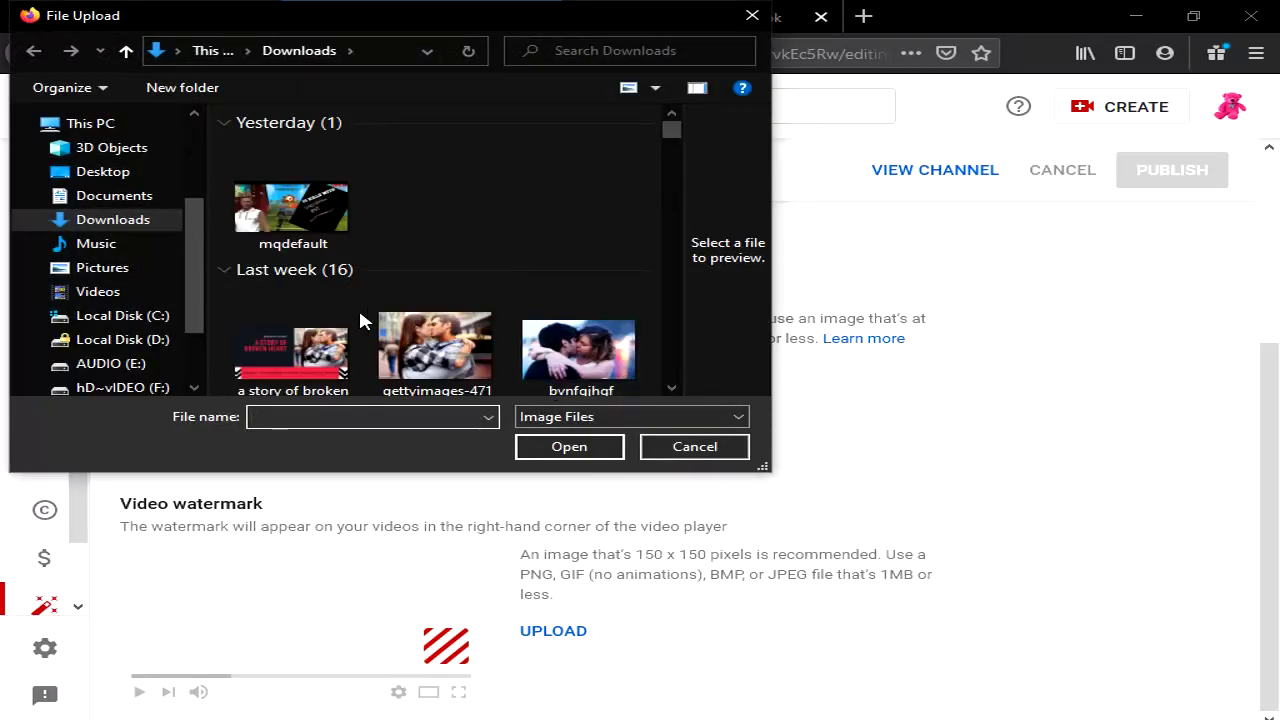
scroll(370, 310, "down", 10)
scroll(390, 310, "up", 8)
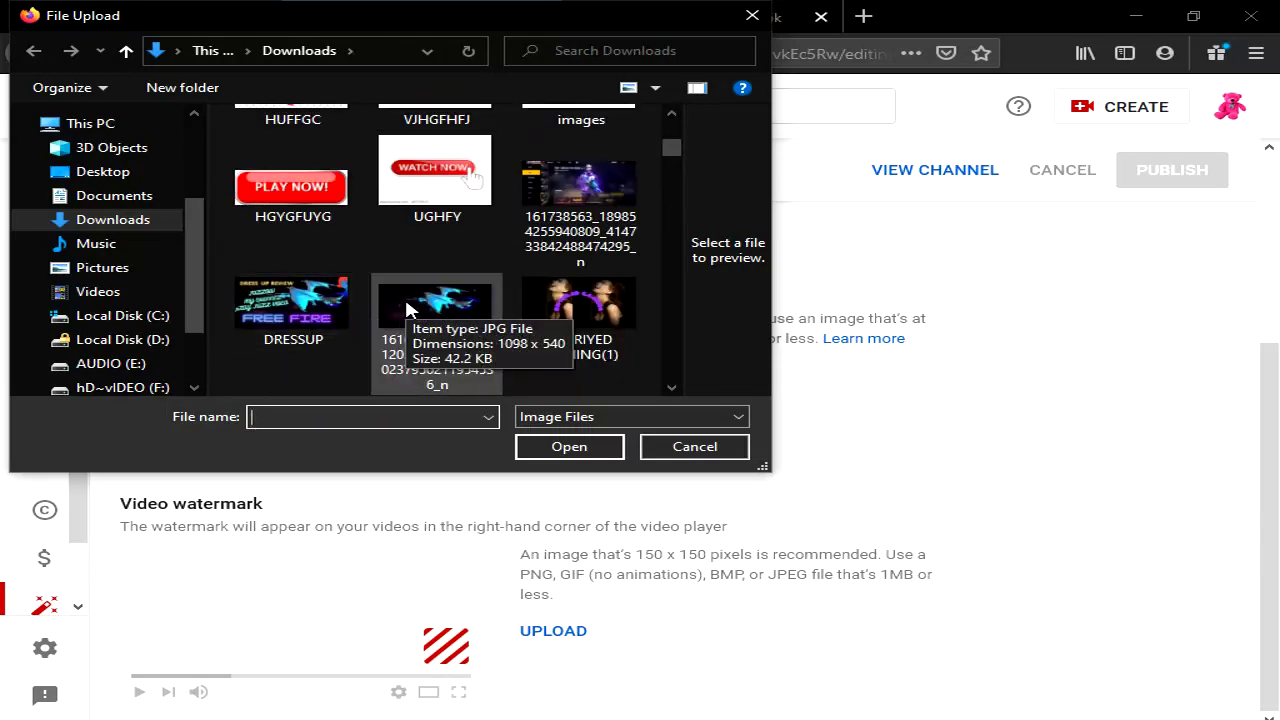
left_click(405, 310)
left_click(558, 446)
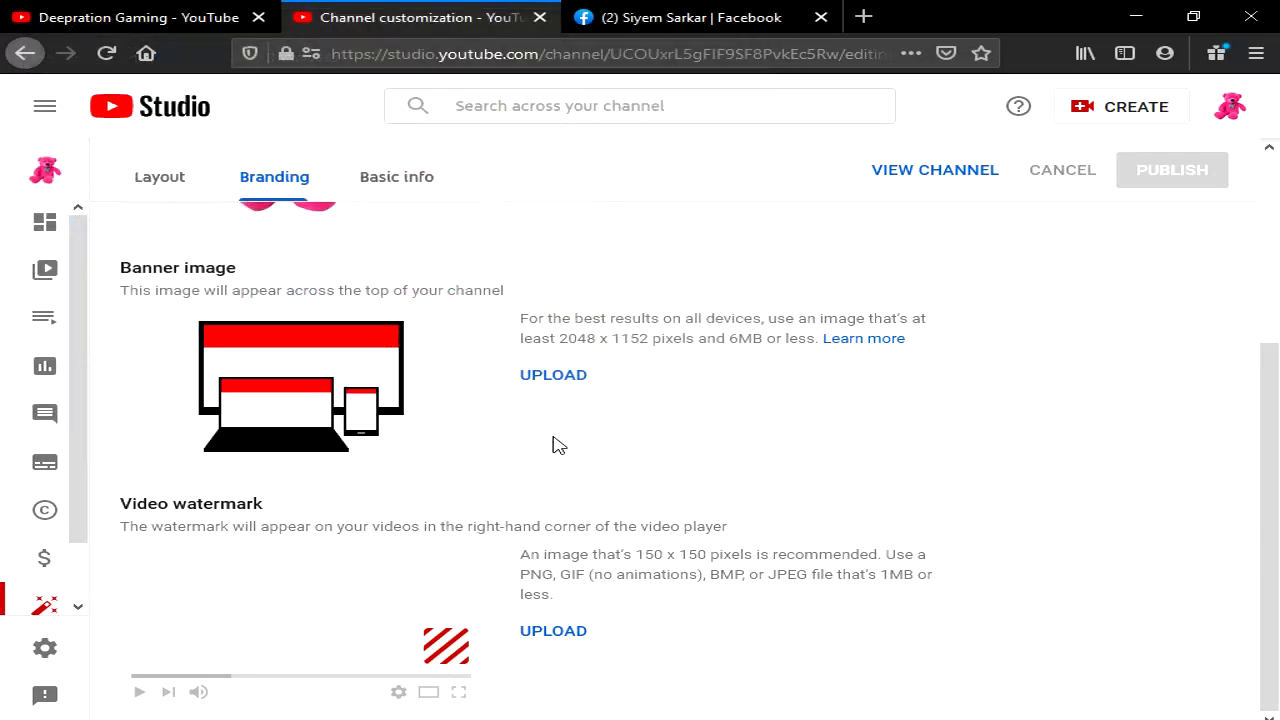
left_click(903, 462)
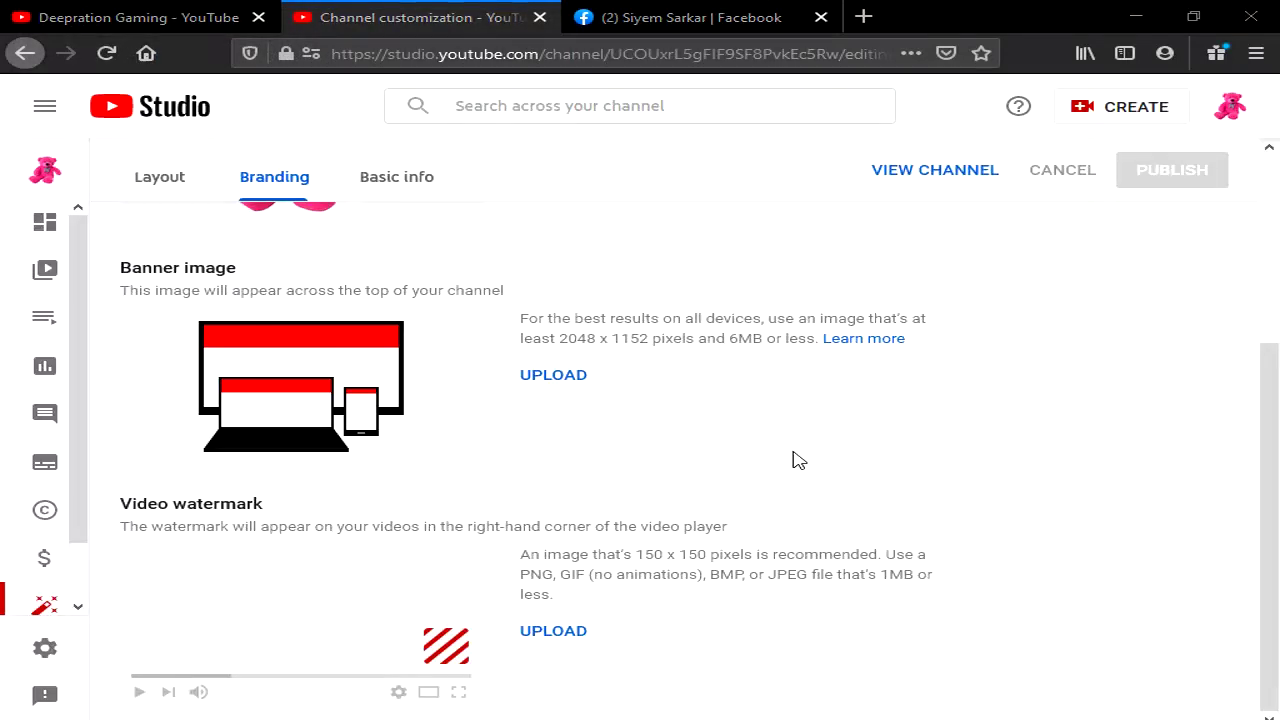
- Upload the DRESSUP image from Downloads and accept its banner crop
scroll(440, 330, "down", 6)
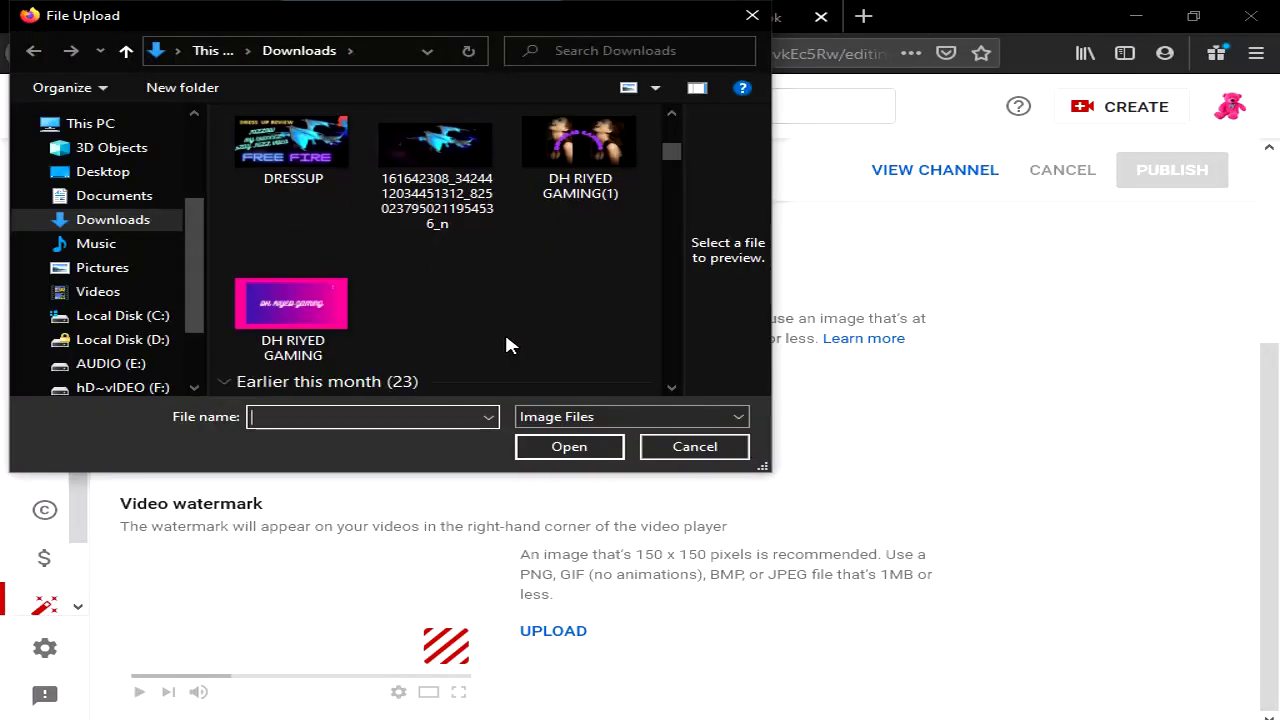
scroll(460, 293, "up", 2)
scroll(460, 293, "down", 10)
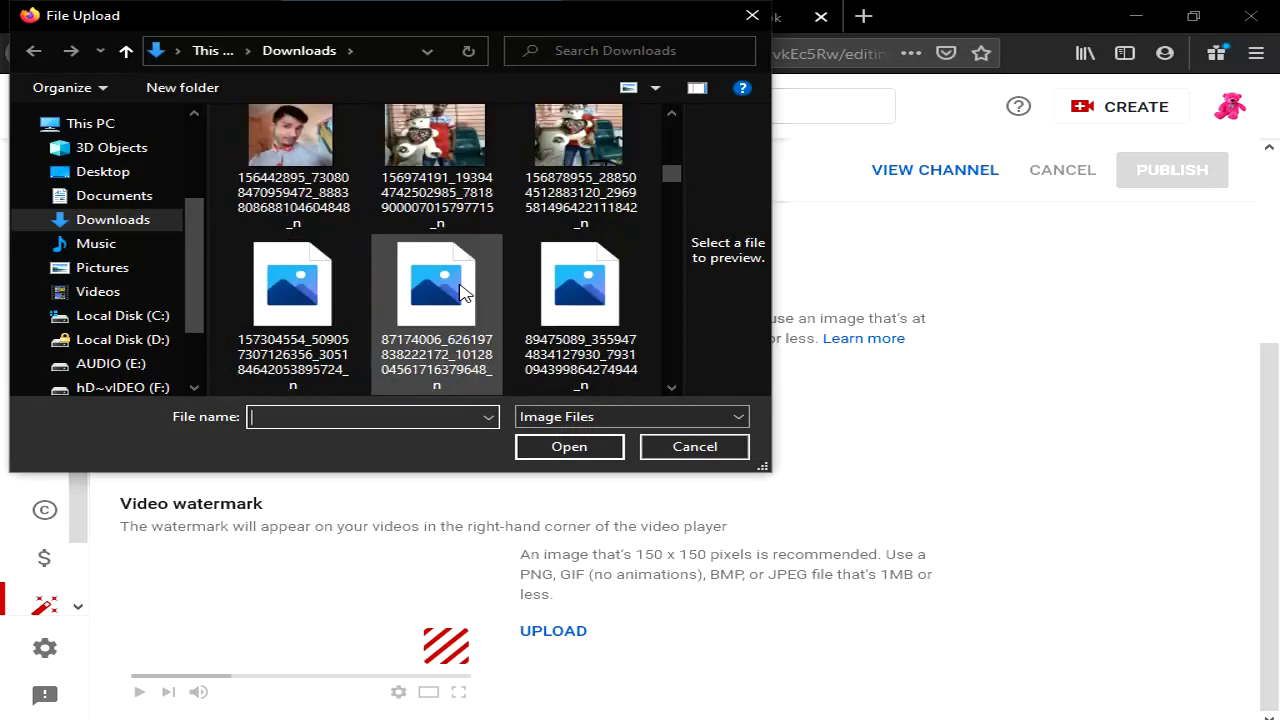
scroll(460, 297, "up", 3)
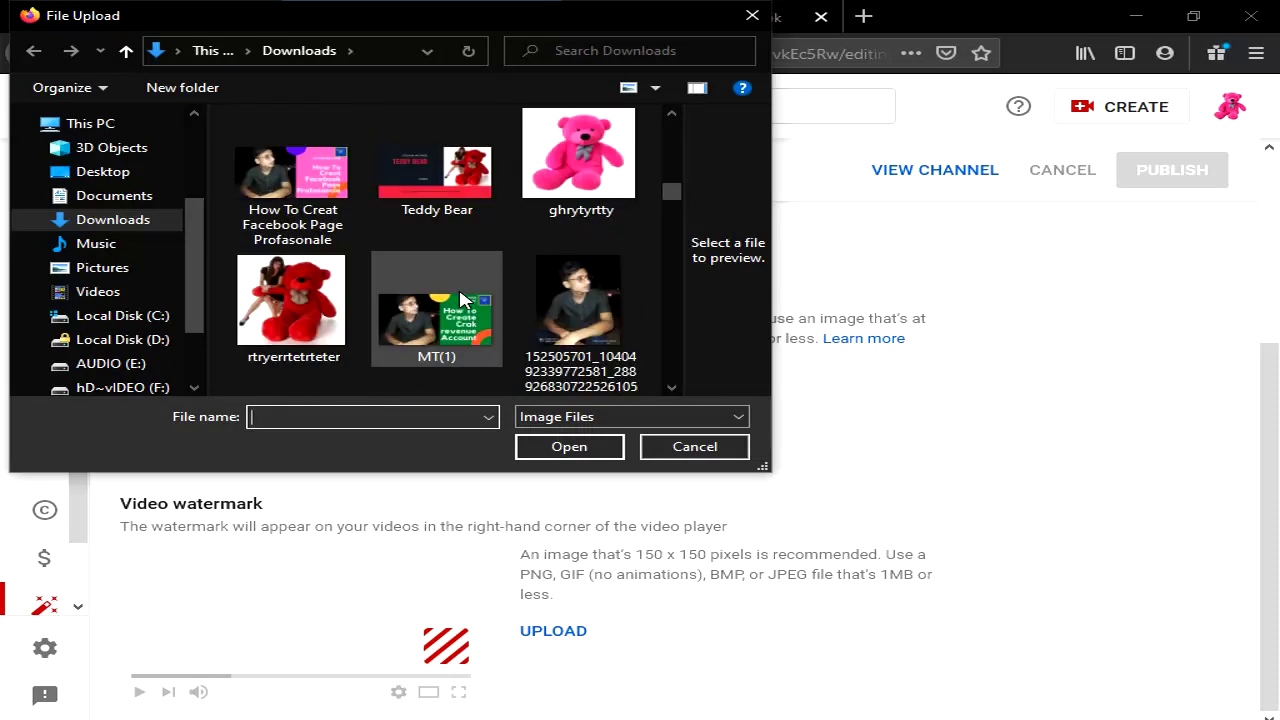
scroll(460, 297, "down", 1)
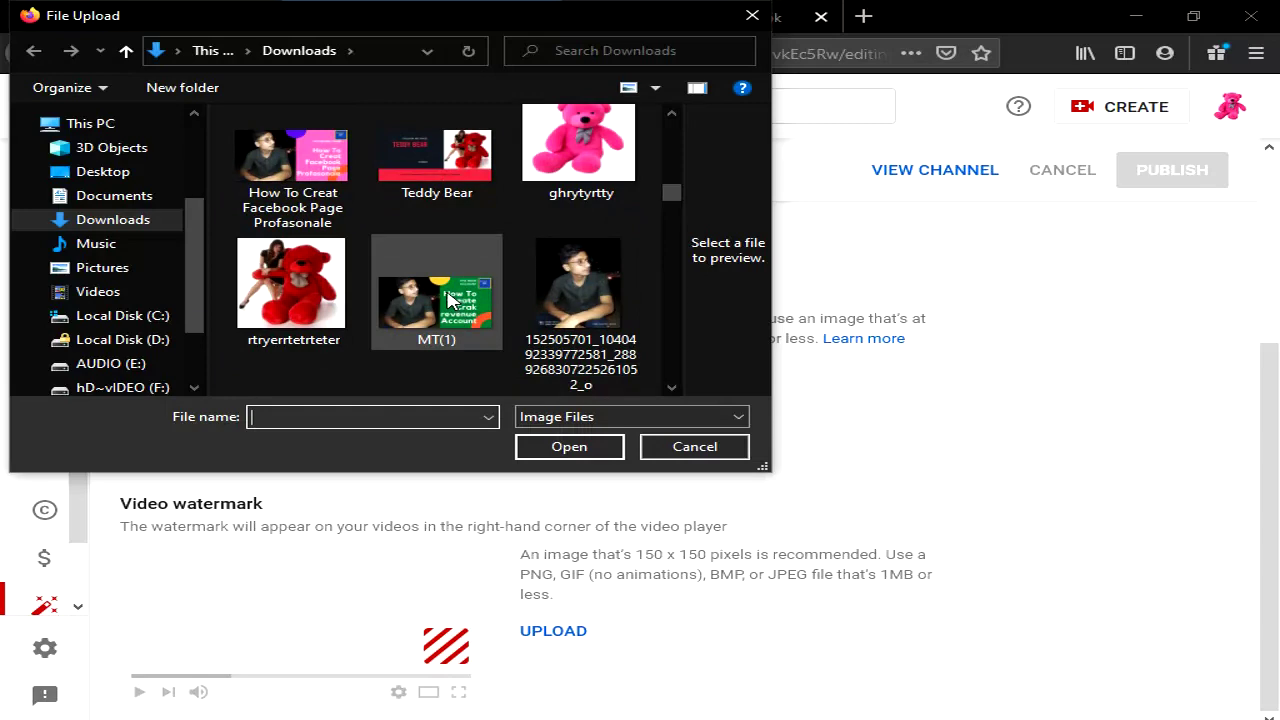
scroll(455, 297, "down", 6)
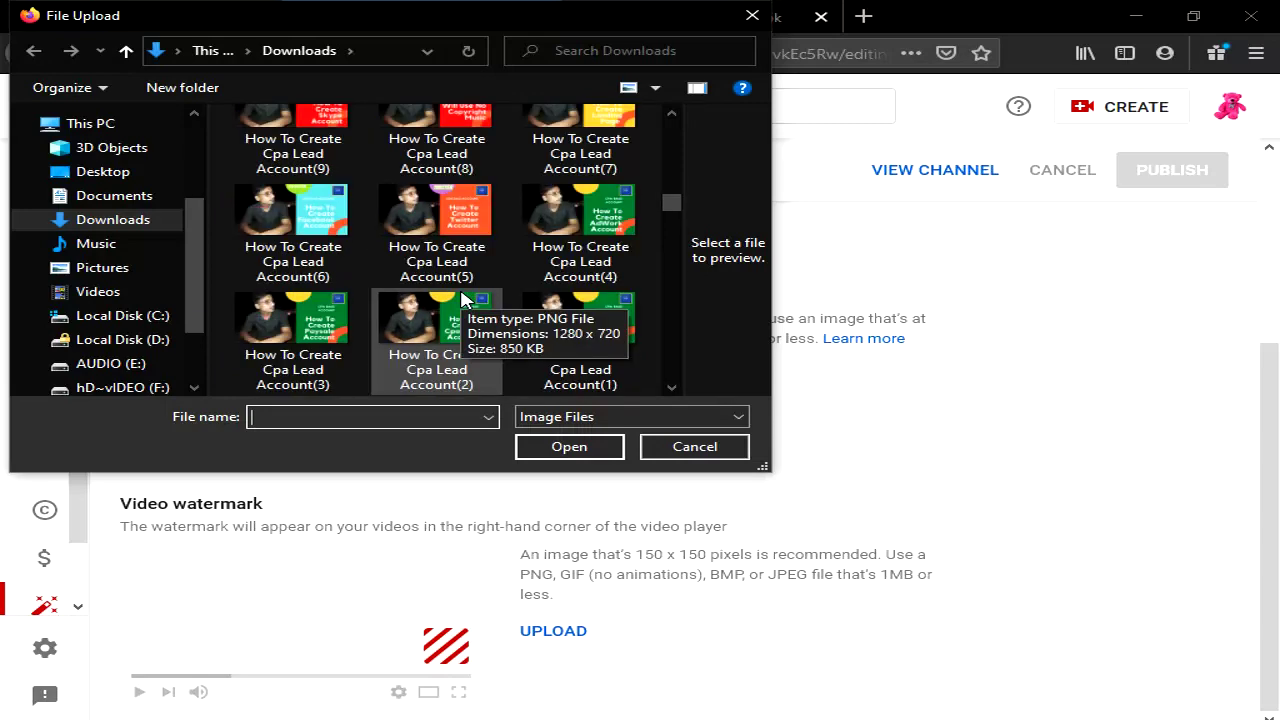
scroll(464, 296, "down", 3)
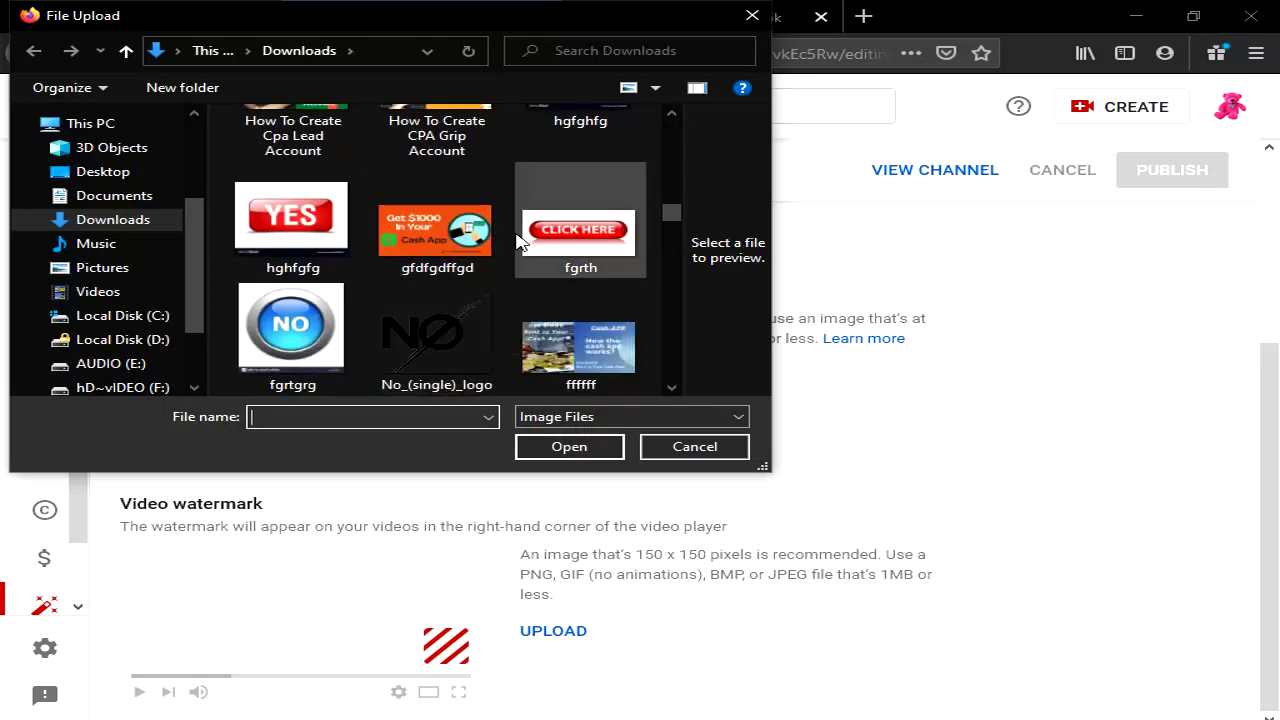
scroll(515, 275, "down", 5)
scroll(508, 280, "down", 1)
scroll(493, 271, "up", 8)
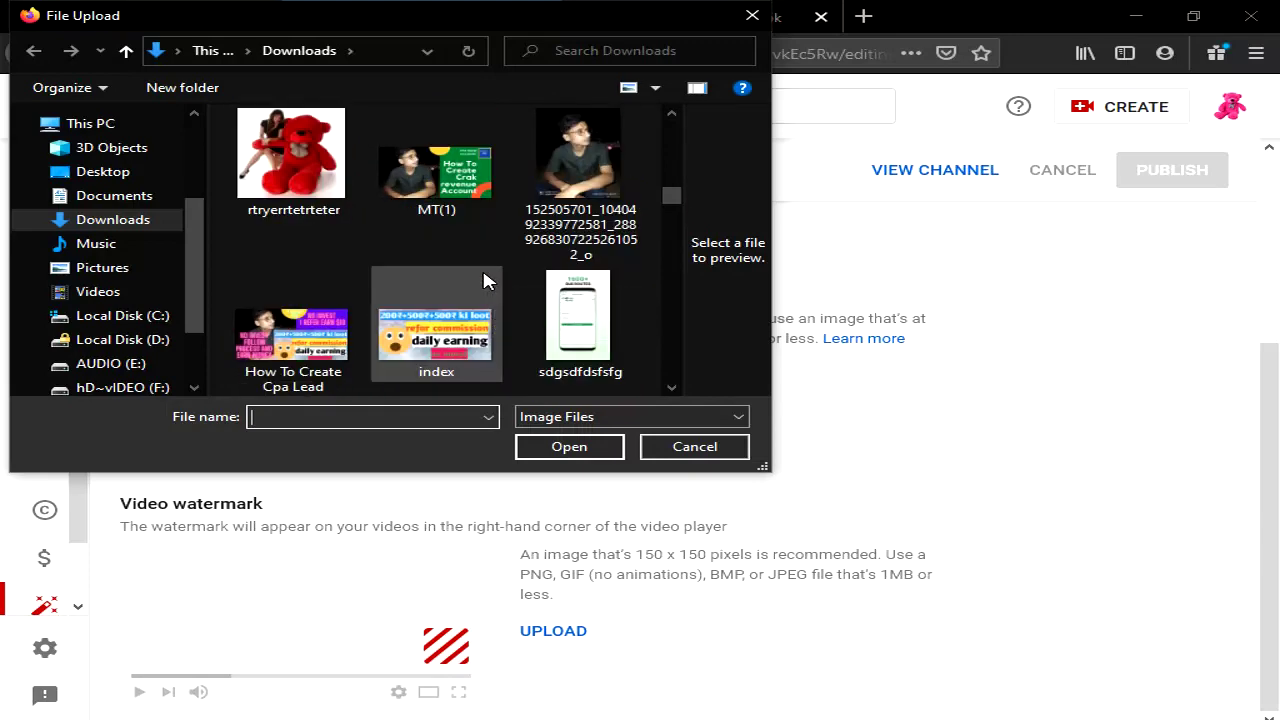
scroll(475, 282, "up", 3)
scroll(466, 282, "up", 2)
scroll(466, 282, "down", 1)
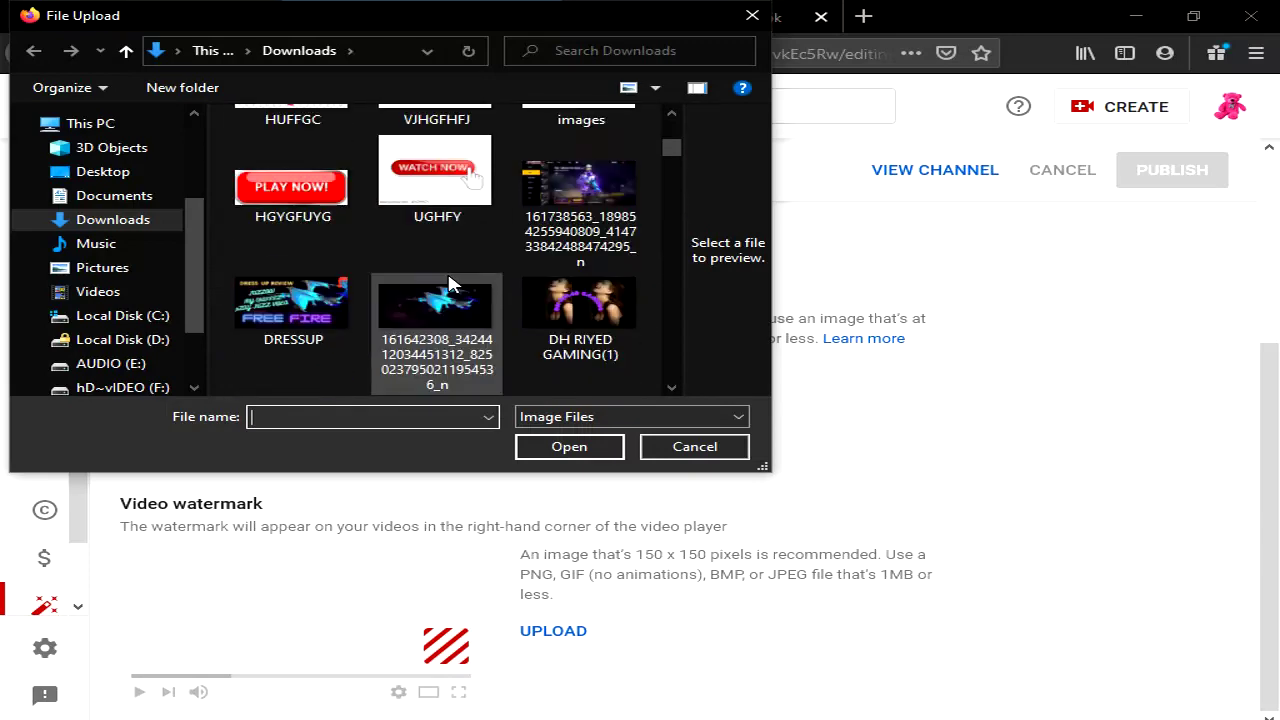
left_click(274, 318)
left_click(581, 445)
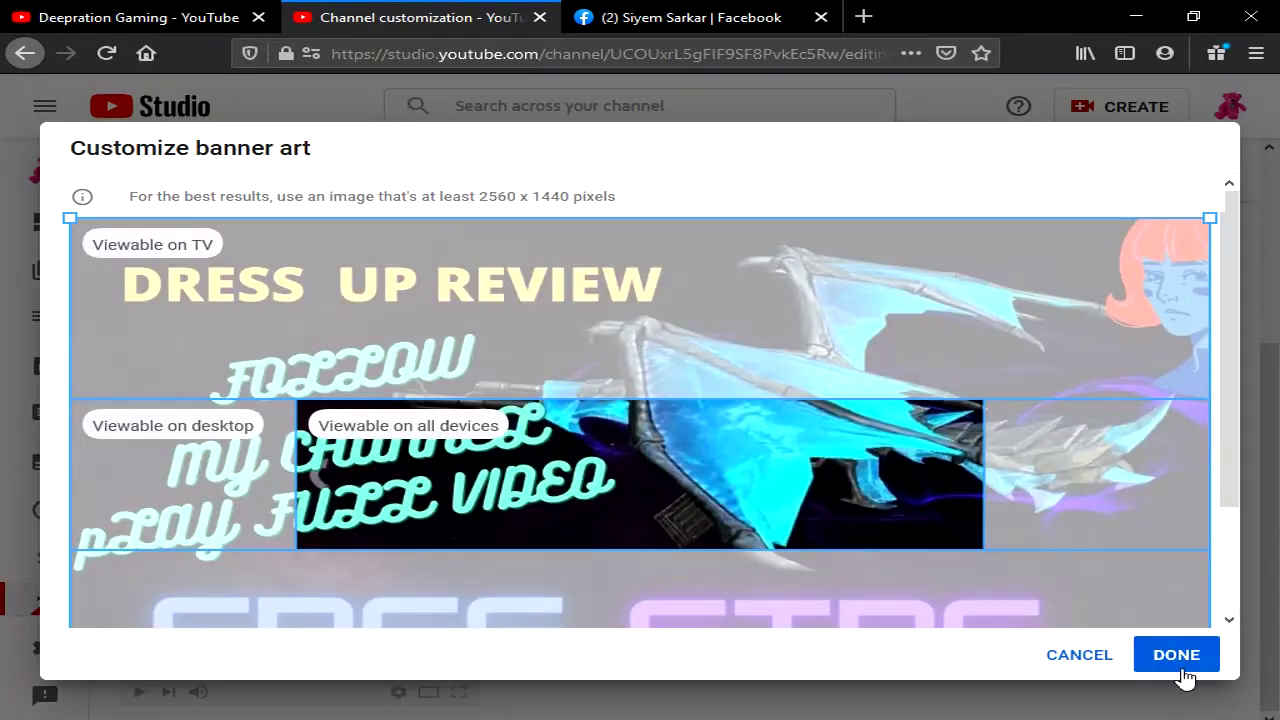
left_click(1184, 664)
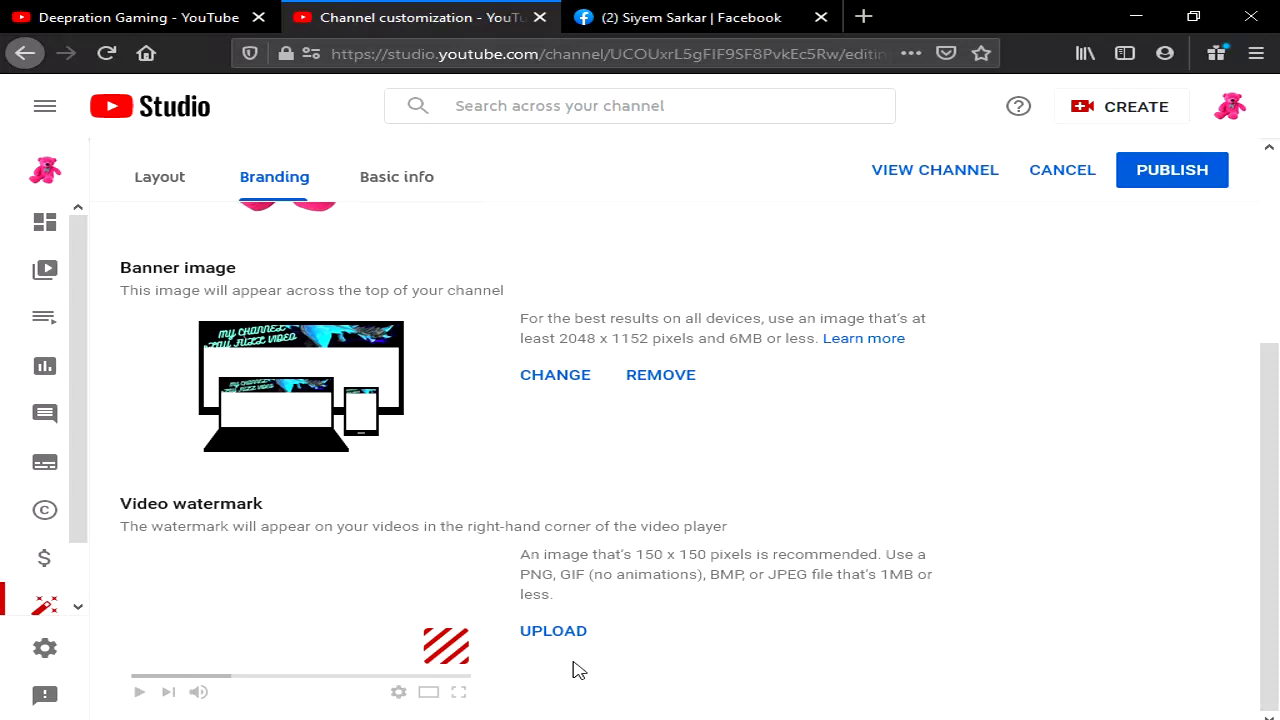
- Upload hgfghfg, the red NO key image, and accept it as the video watermark
left_click(563, 633)
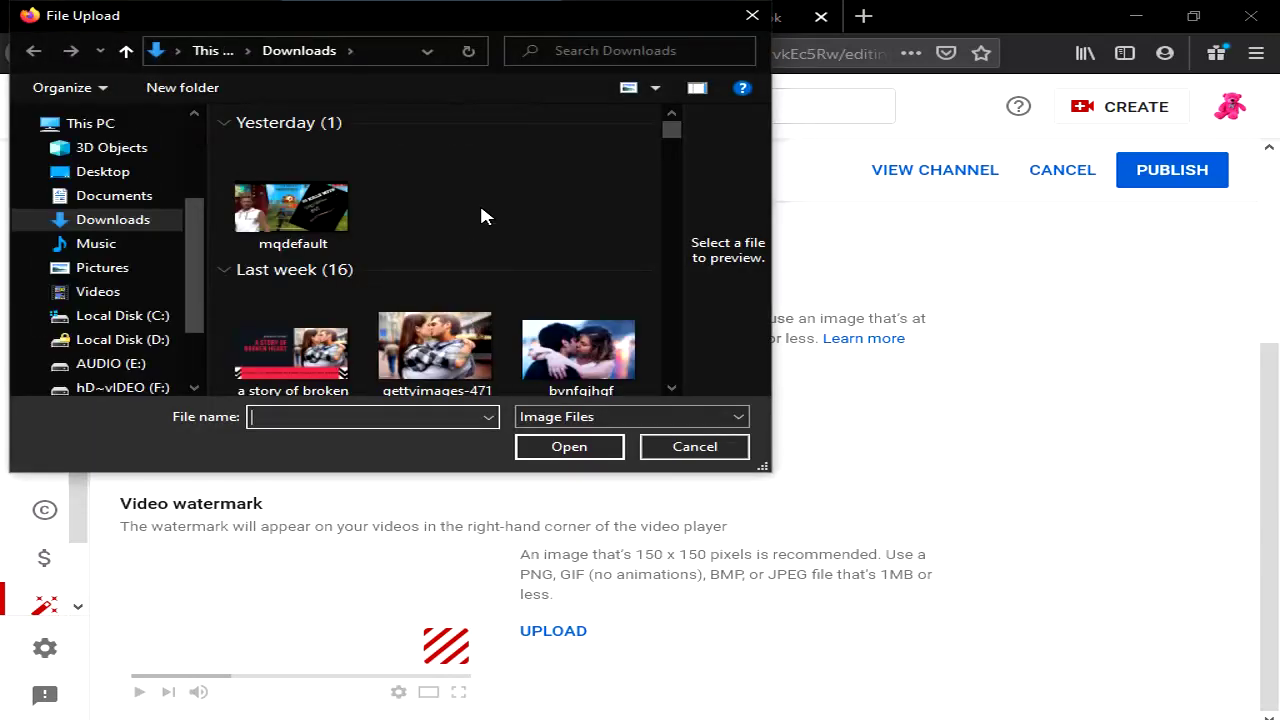
scroll(479, 210, "down", 5)
scroll(379, 300, "down", 8)
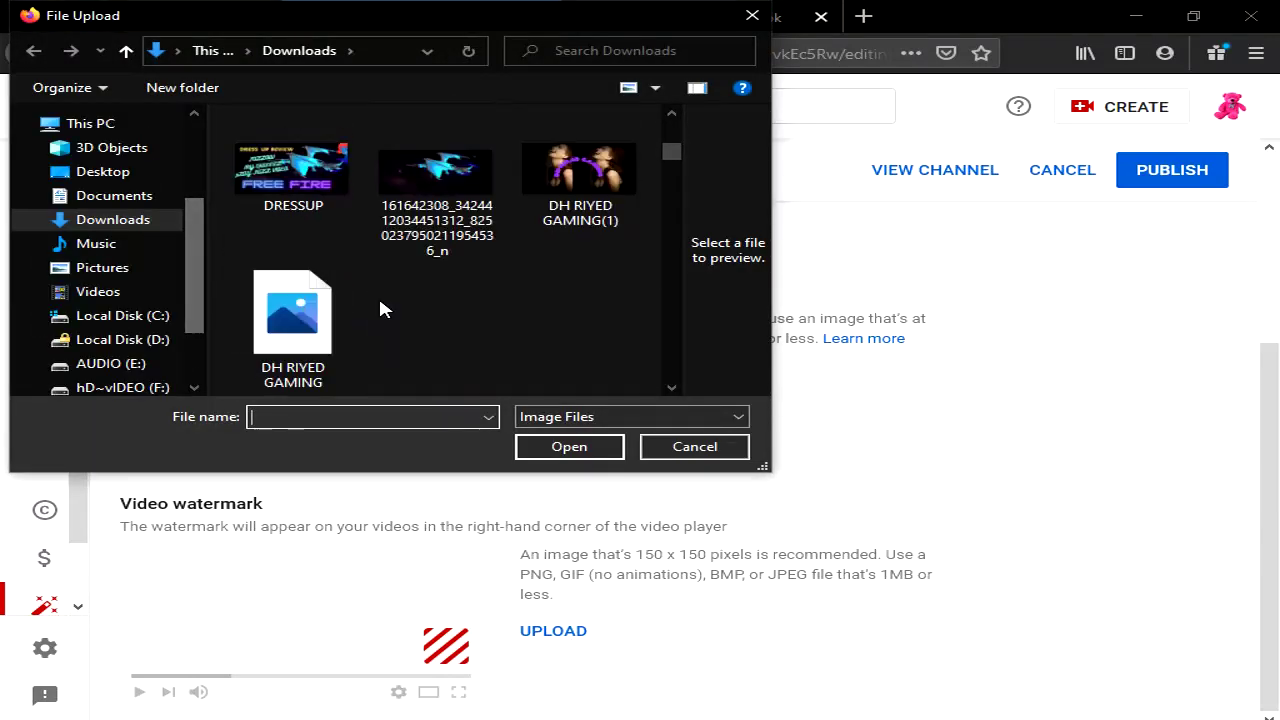
scroll(380, 302, "down", 6)
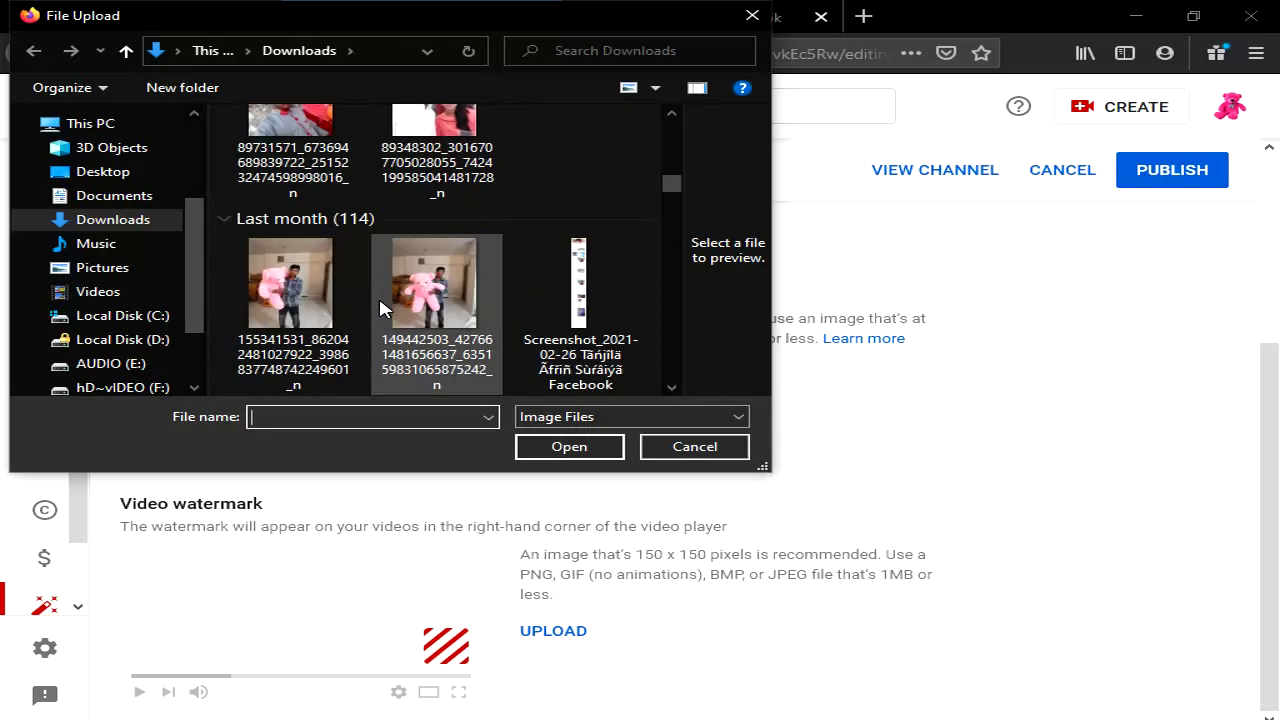
scroll(380, 308, "down", 5)
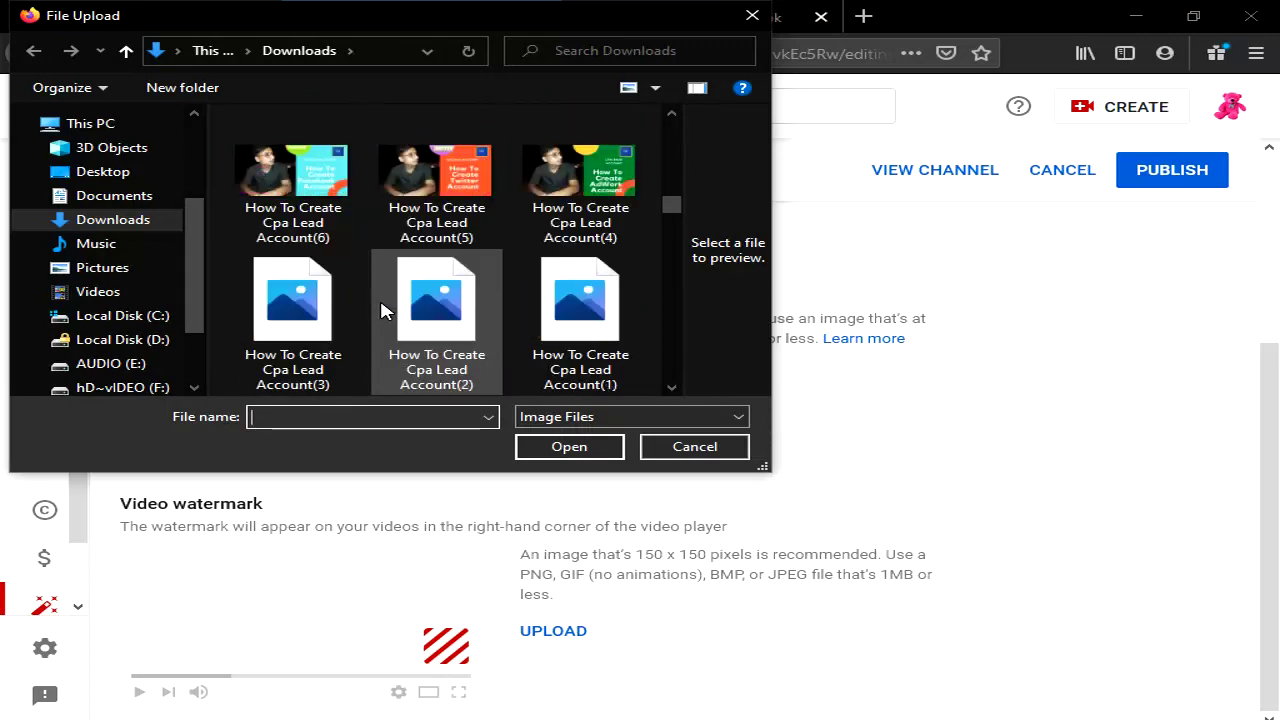
scroll(490, 283, "up", 1)
left_click(578, 265)
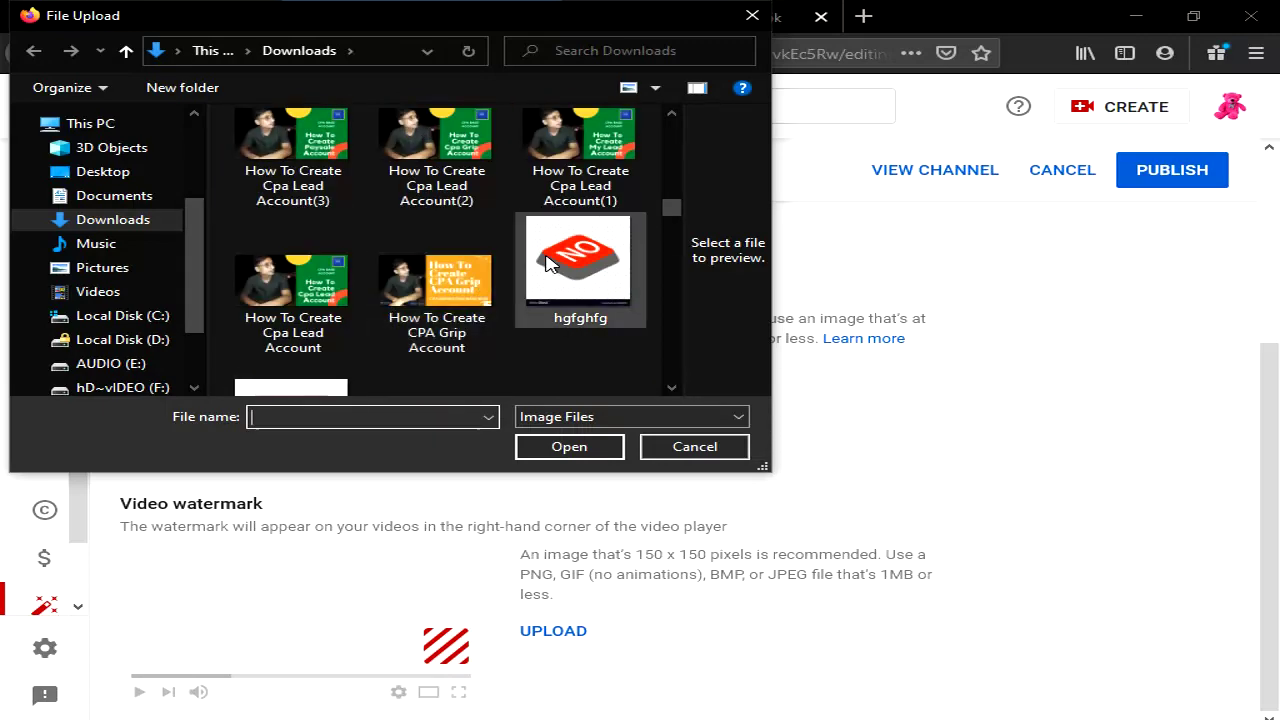
left_click(560, 447)
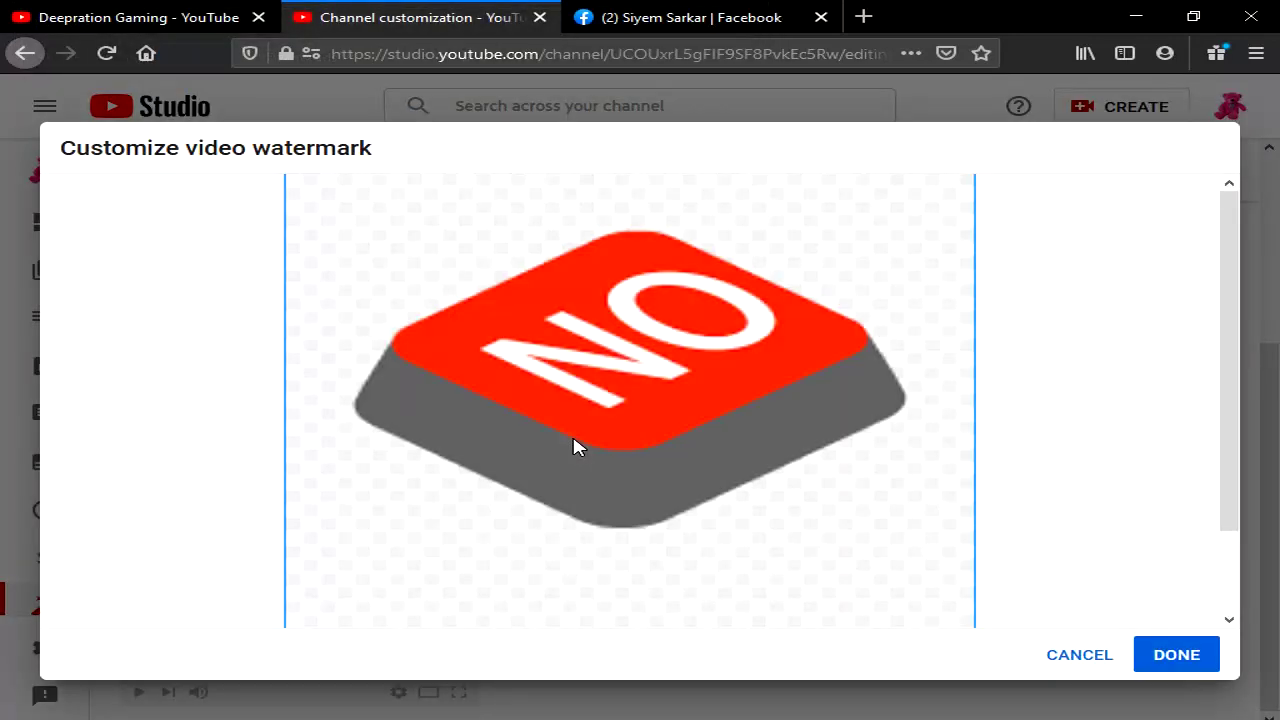
left_click(1166, 648)
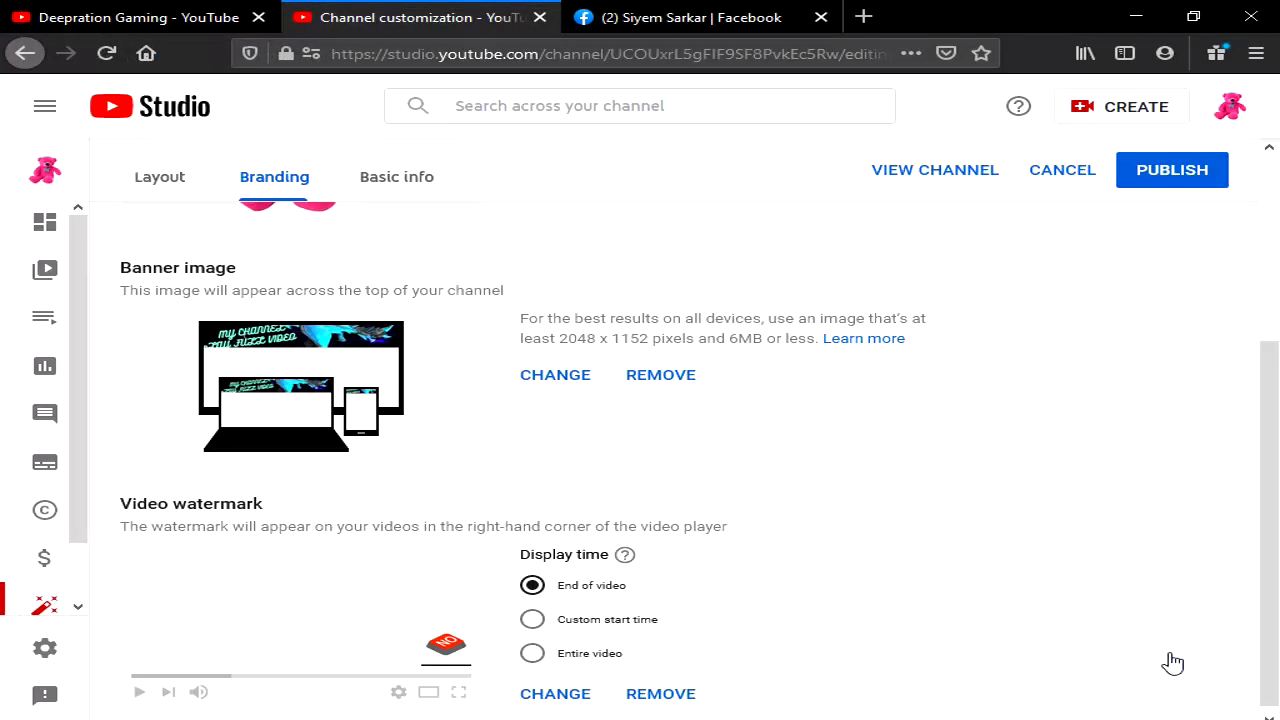
- Publish the new banner and watermark and wait for the Changes published notice
scroll(666, 563, "up", 3)
left_click(1163, 228)
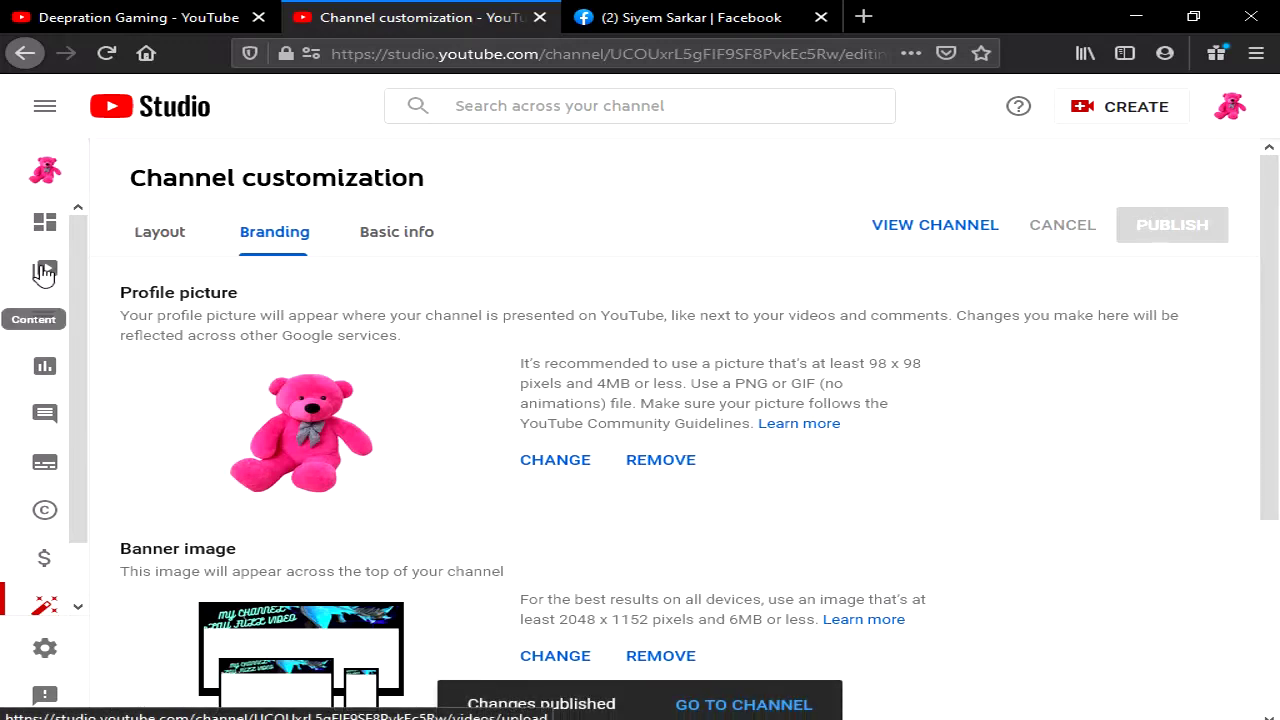
scroll(55, 540, "down", 1)
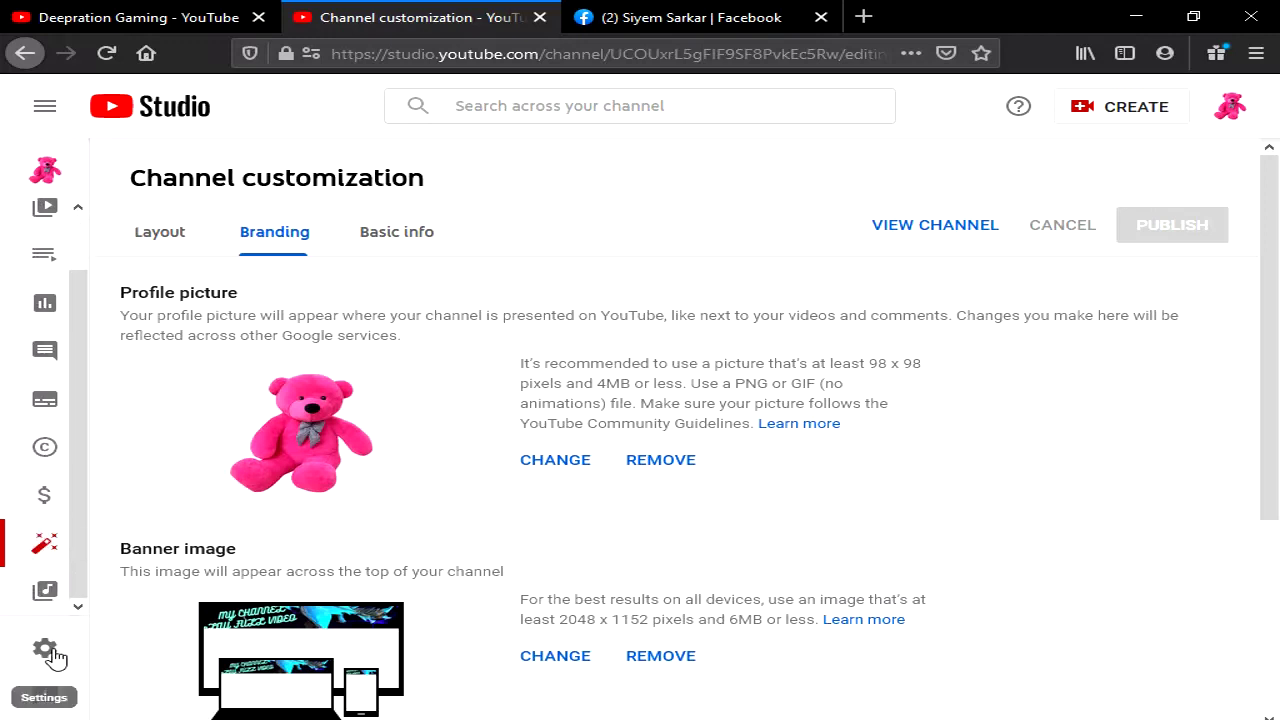
scroll(590, 512, "down", 3)
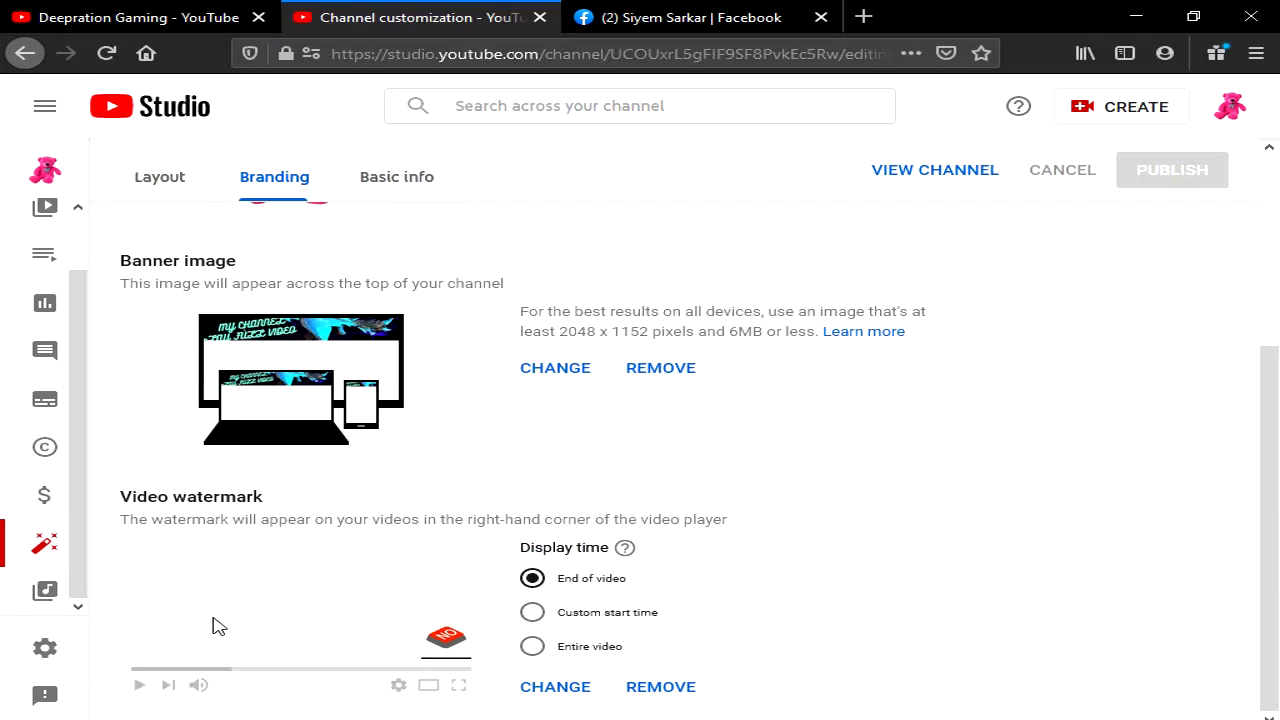
- Open Settings and keep US Dollar as the default currency
left_click(62, 663)
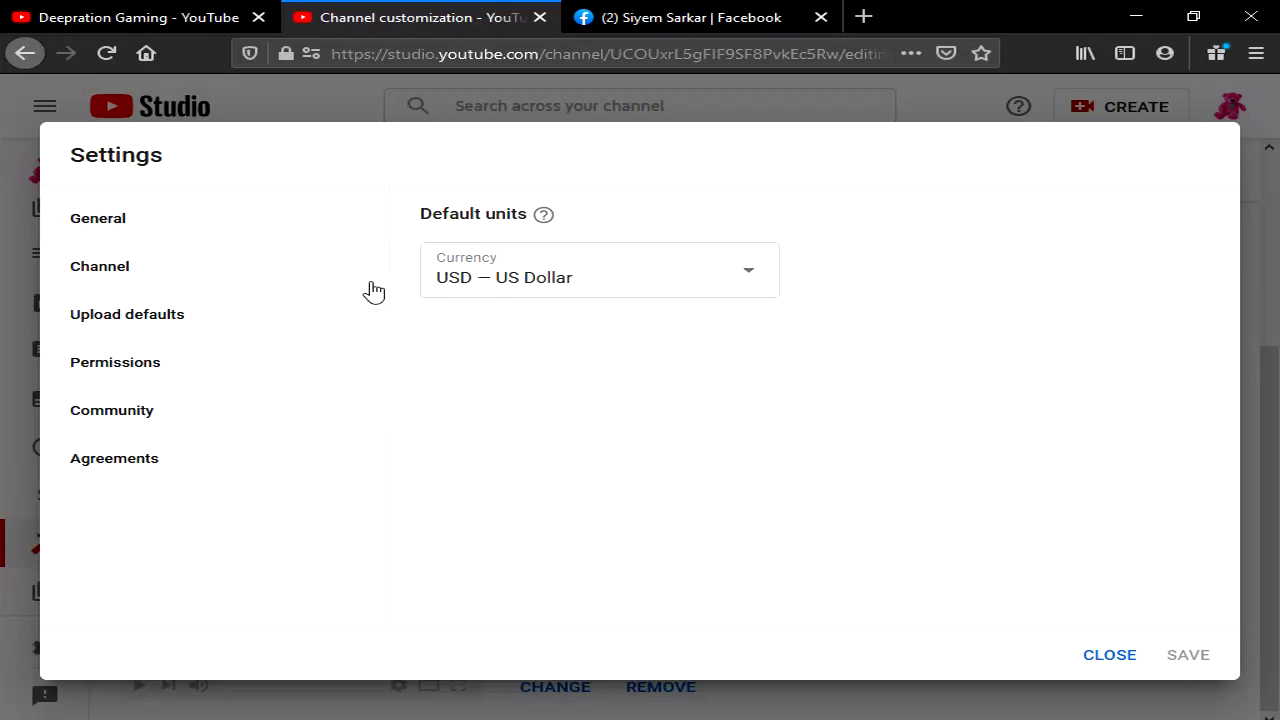
left_click(500, 292)
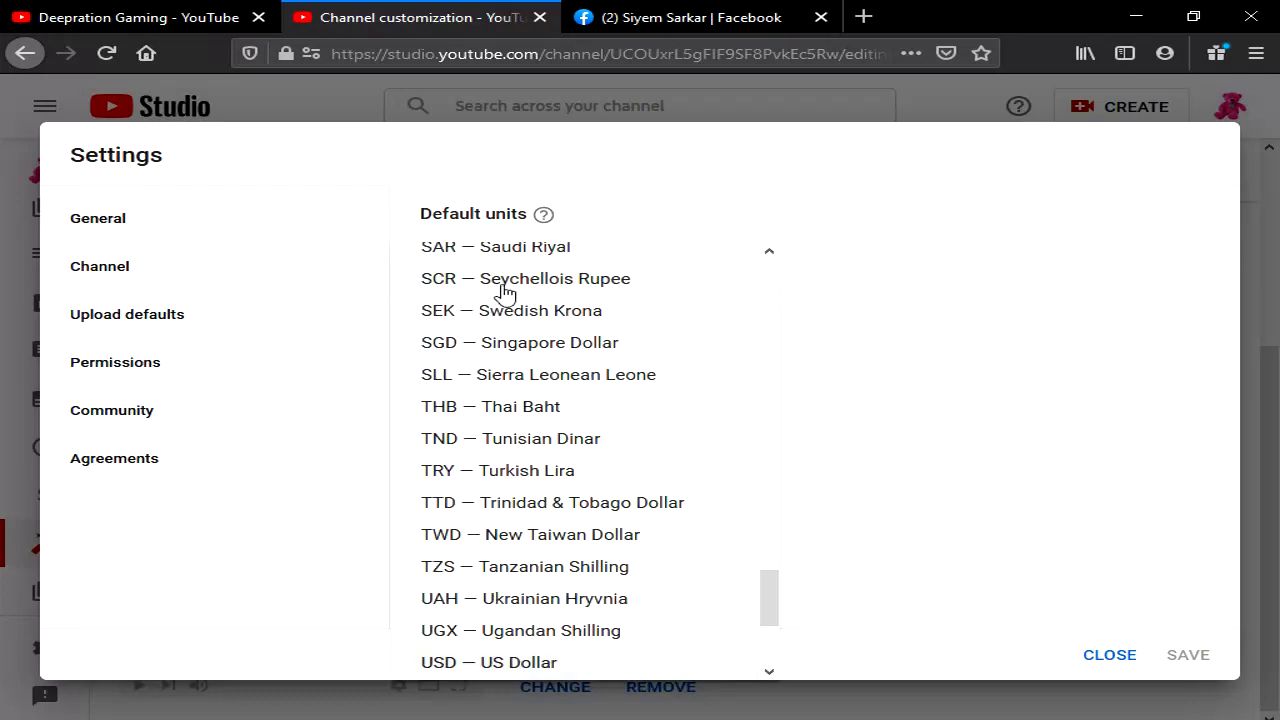
left_click(870, 229)
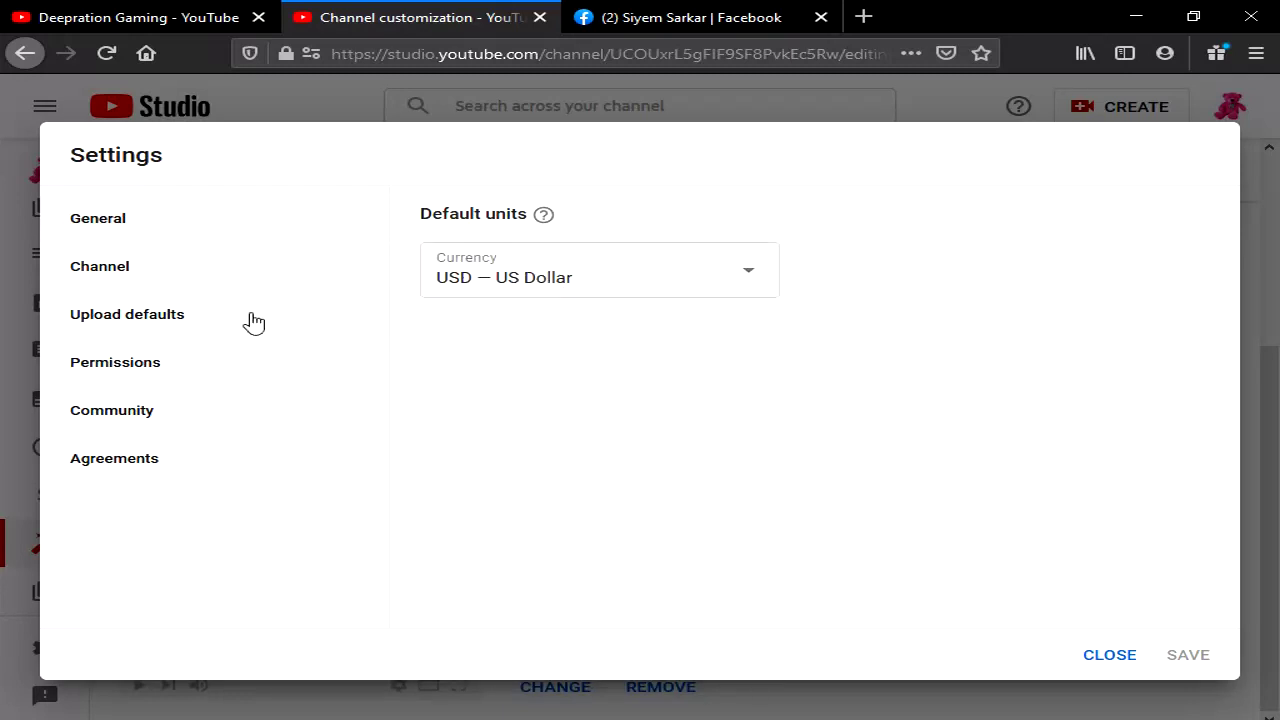
- In the Channel basic info, set the country of residence to United States
left_click(145, 265)
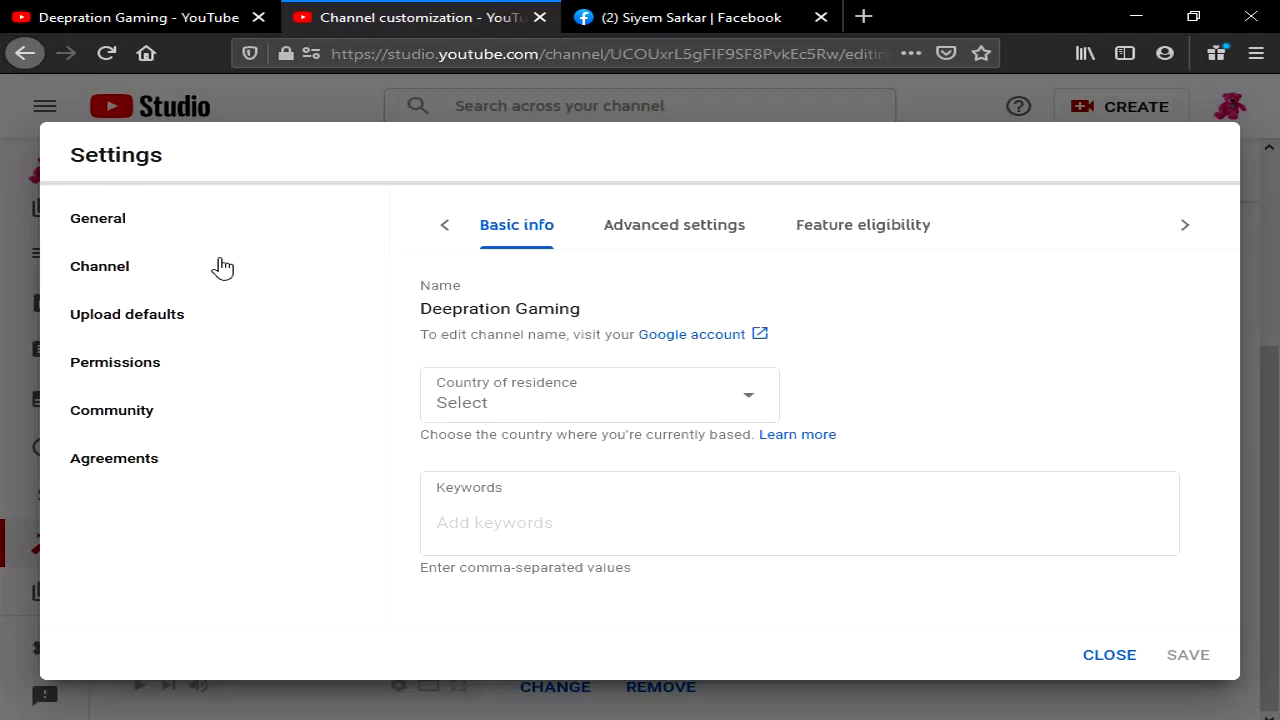
left_click(535, 403)
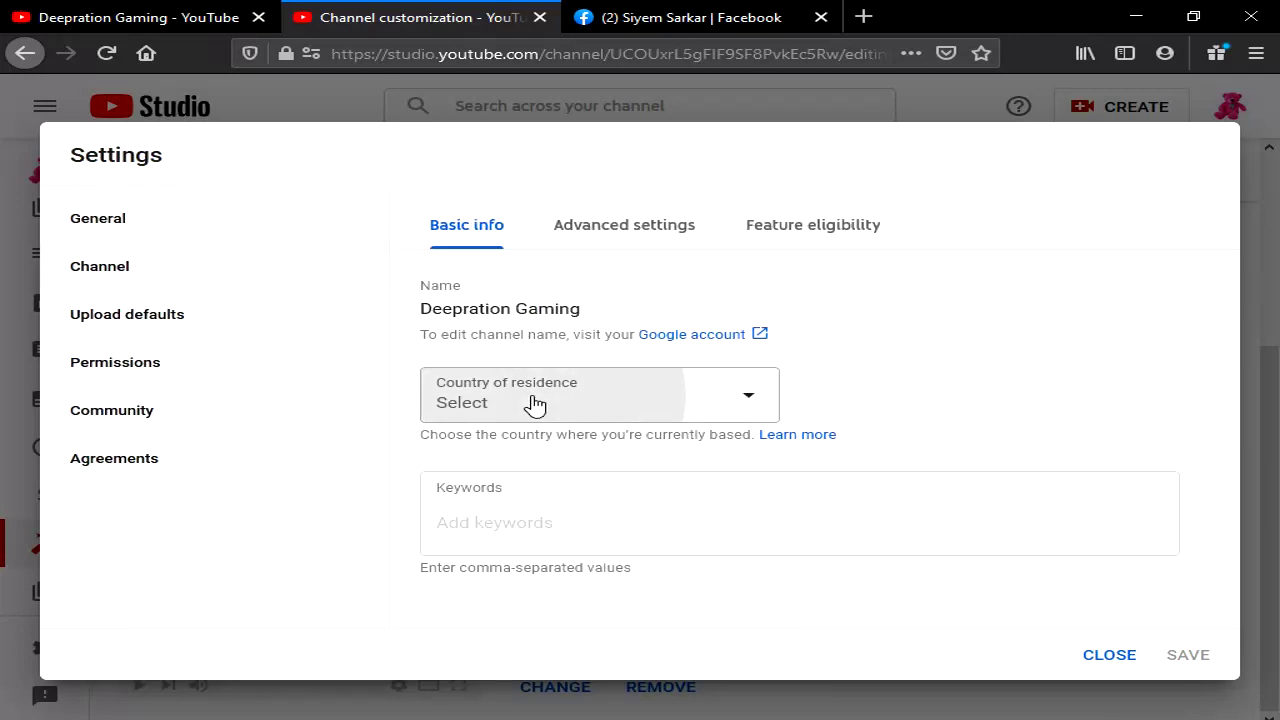
scroll(517, 514, "down", 10)
scroll(517, 514, "down", 14)
scroll(517, 525, "down", 15)
scroll(512, 527, "down", 16)
scroll(510, 527, "down", 12)
scroll(516, 527, "up", 7)
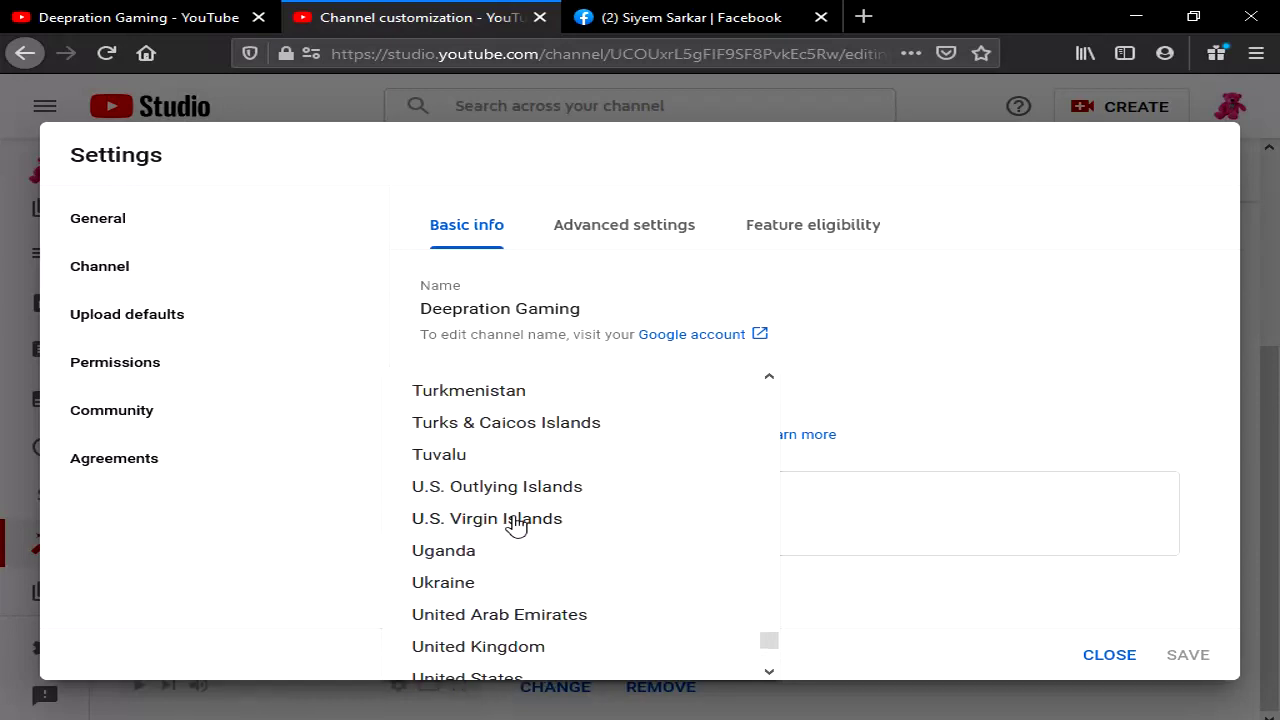
scroll(474, 655, "down", 2)
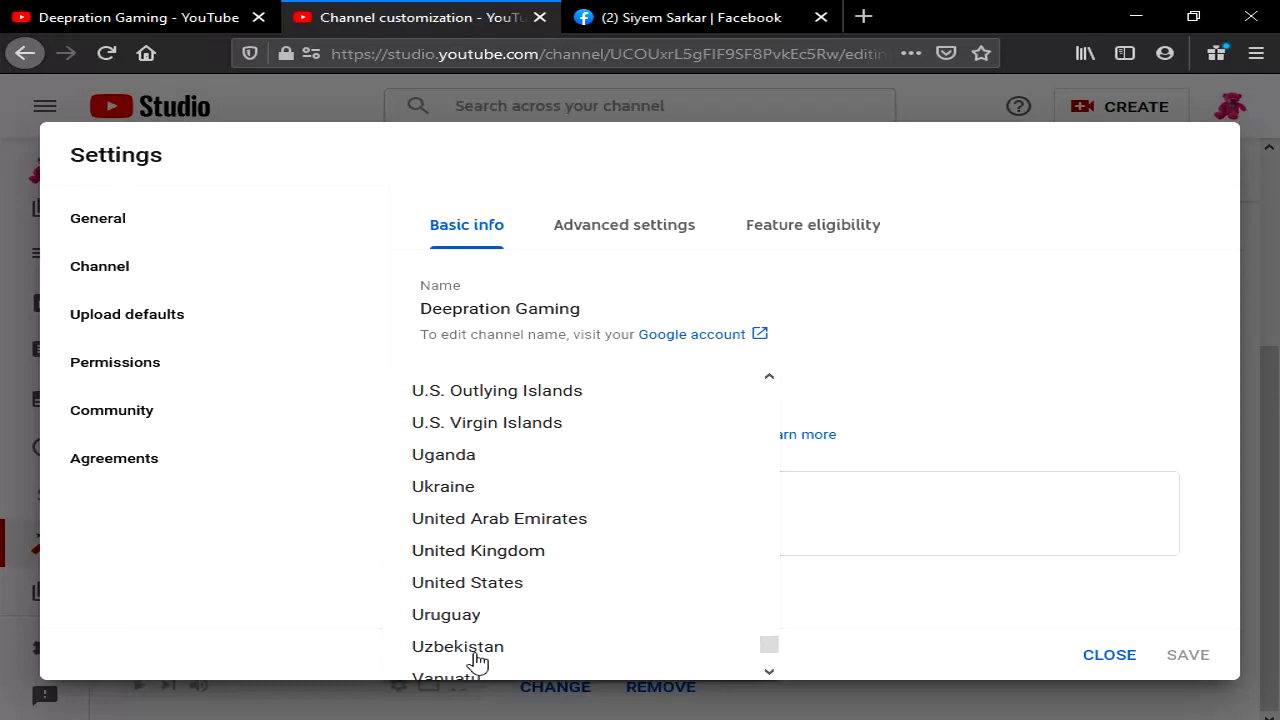
left_click(521, 585)
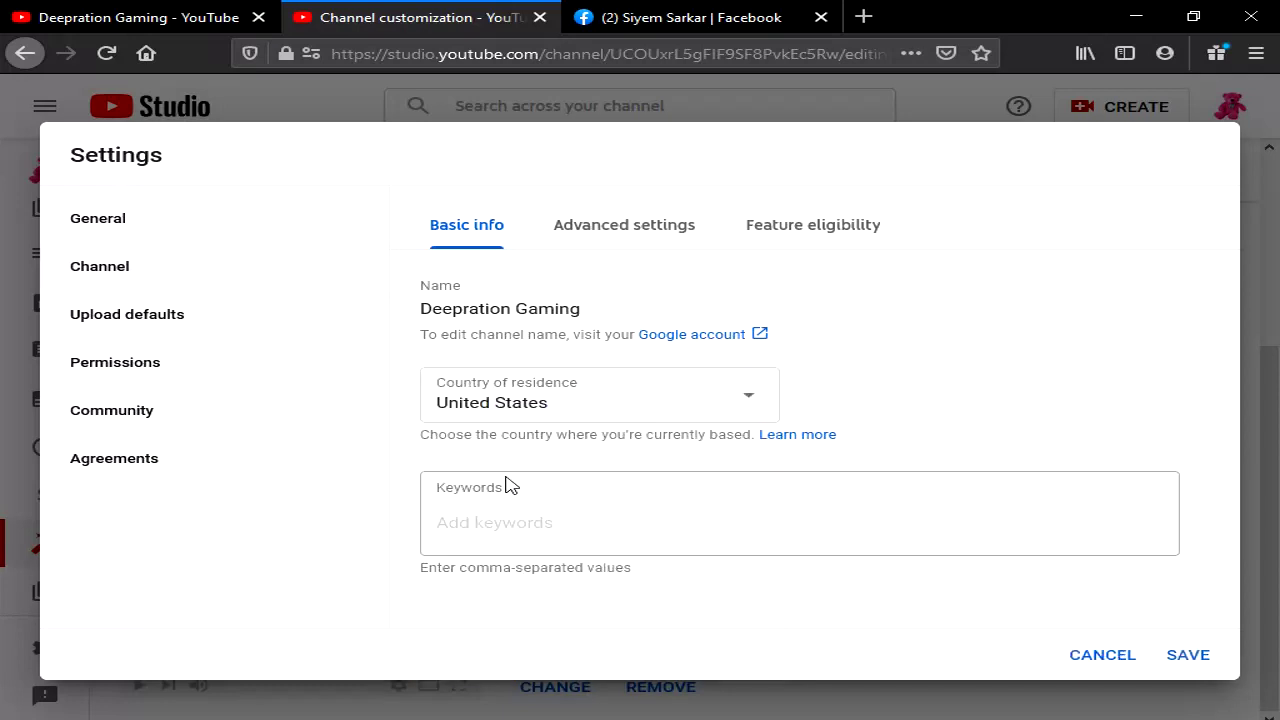
left_click(541, 527)
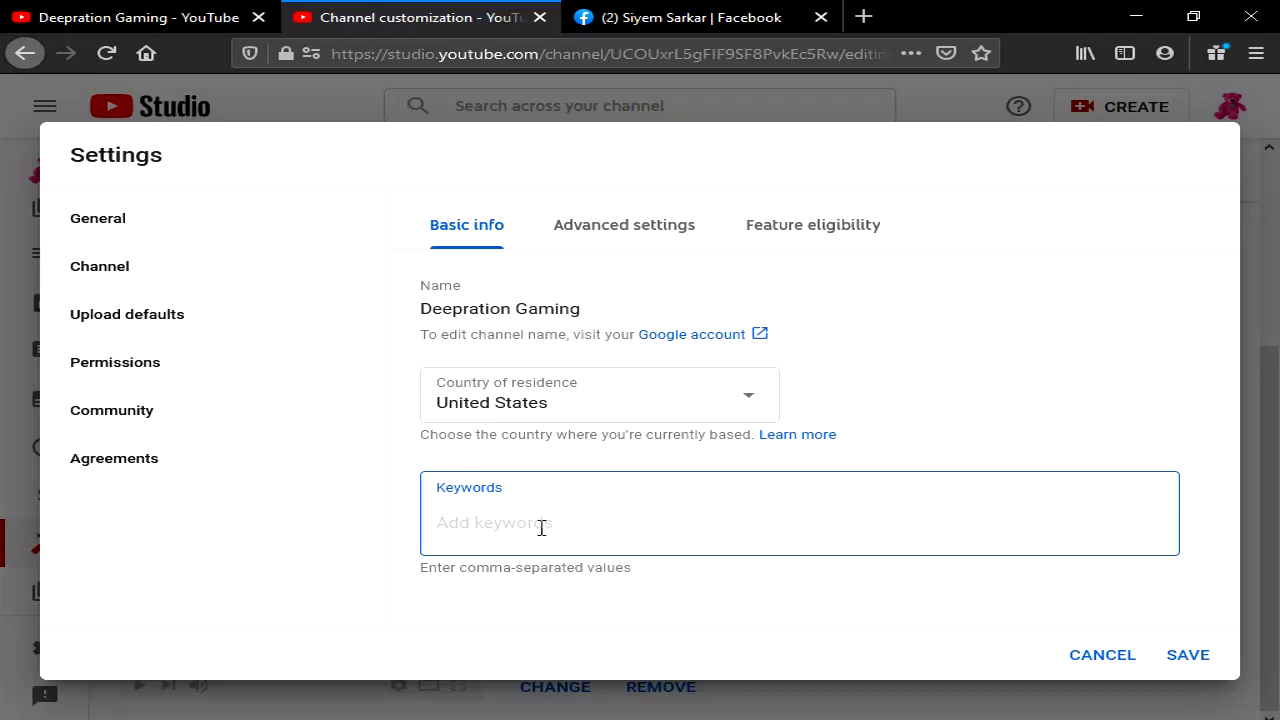
- Add the keywords #deeprationgaming and #DEEPRATIONGAMING to the channel
key("ctrl+Tab")
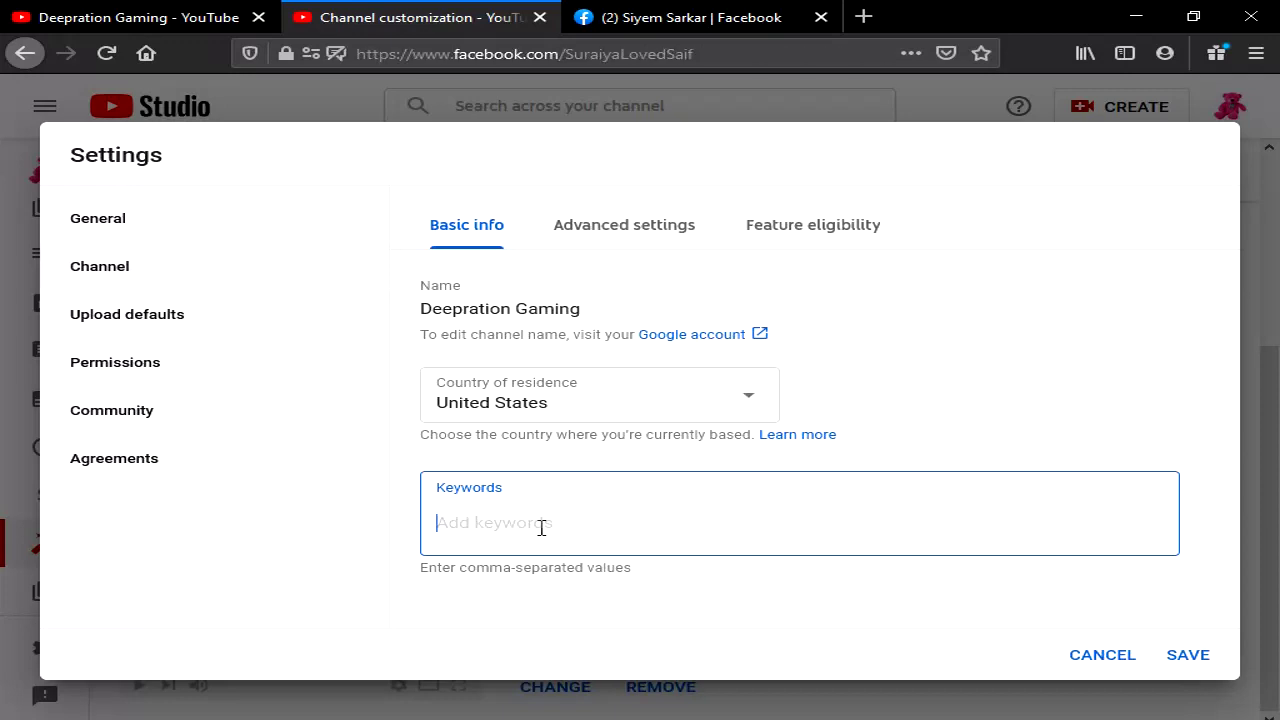
left_click(405, 17)
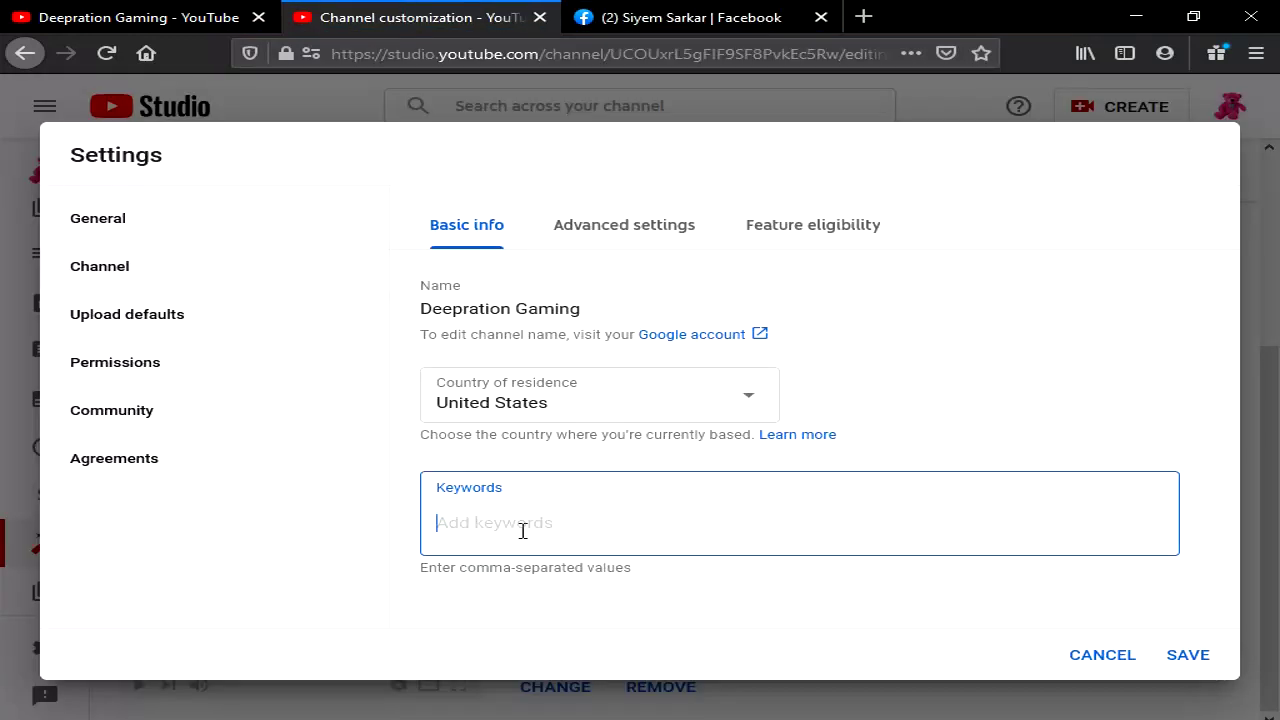
type("#deeprationgaming")
key("Return")
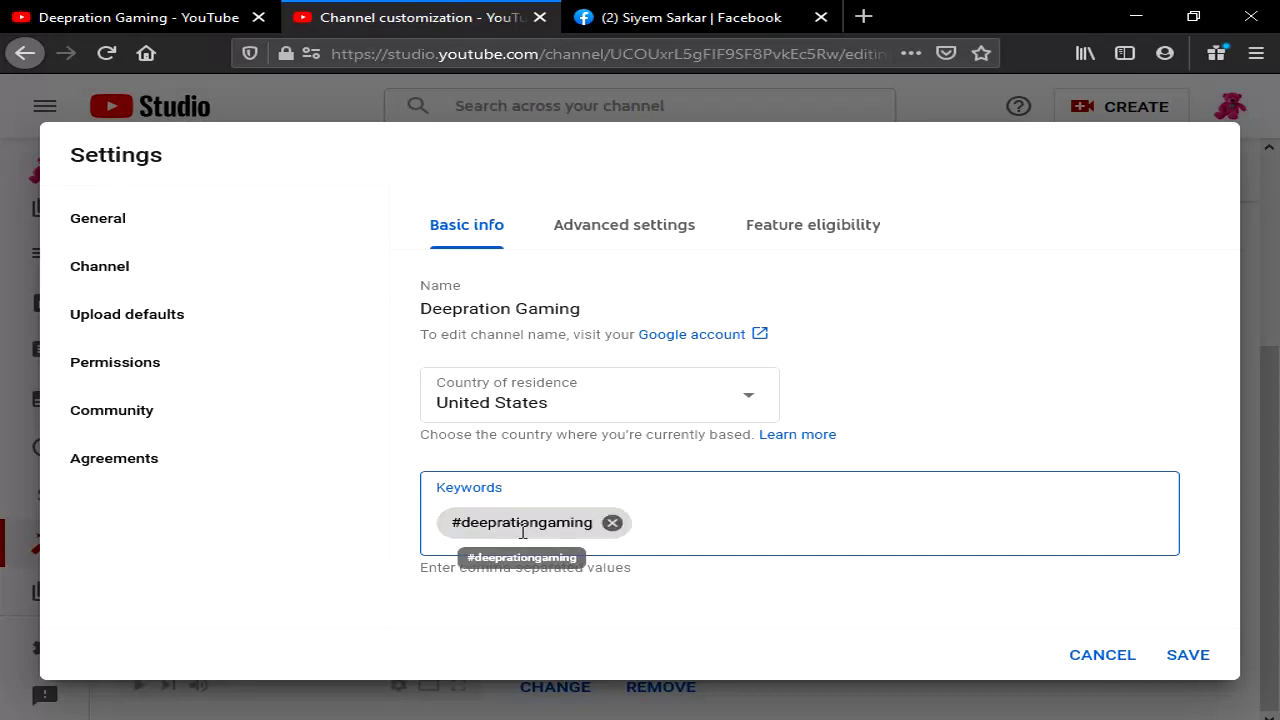
type("#DEEPRATIO")
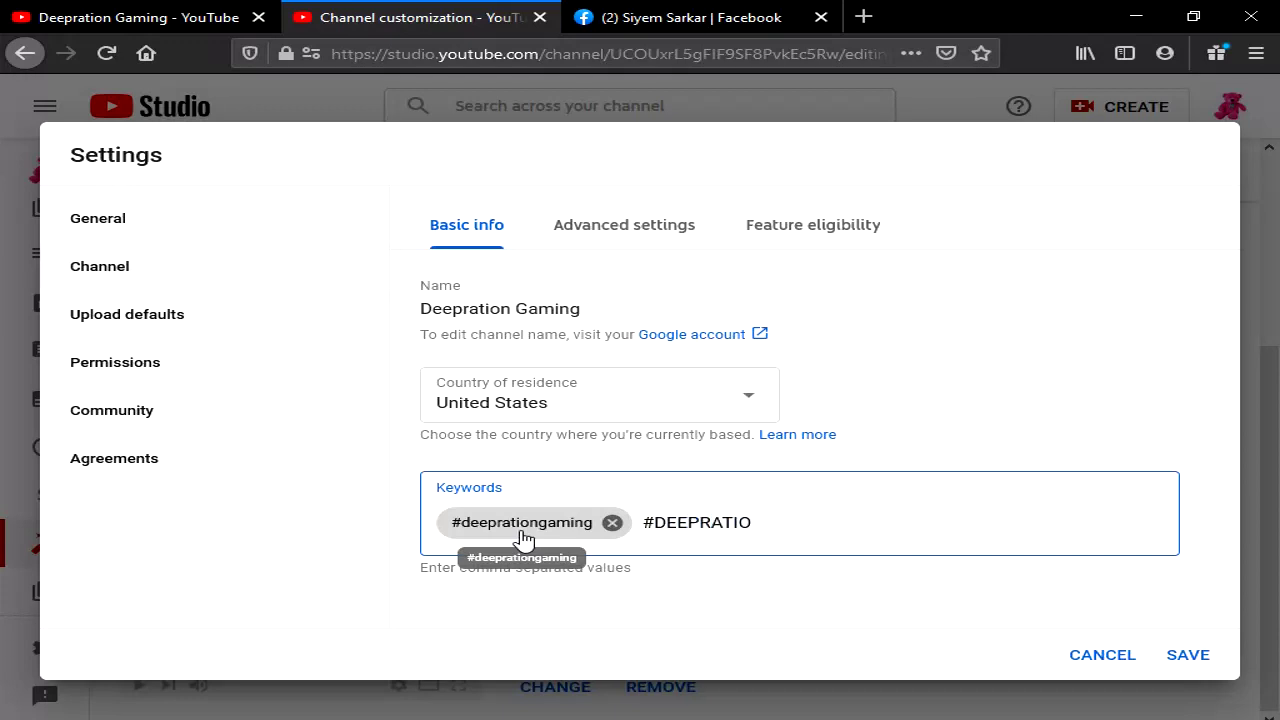
type("NGAMING")
key("Return")
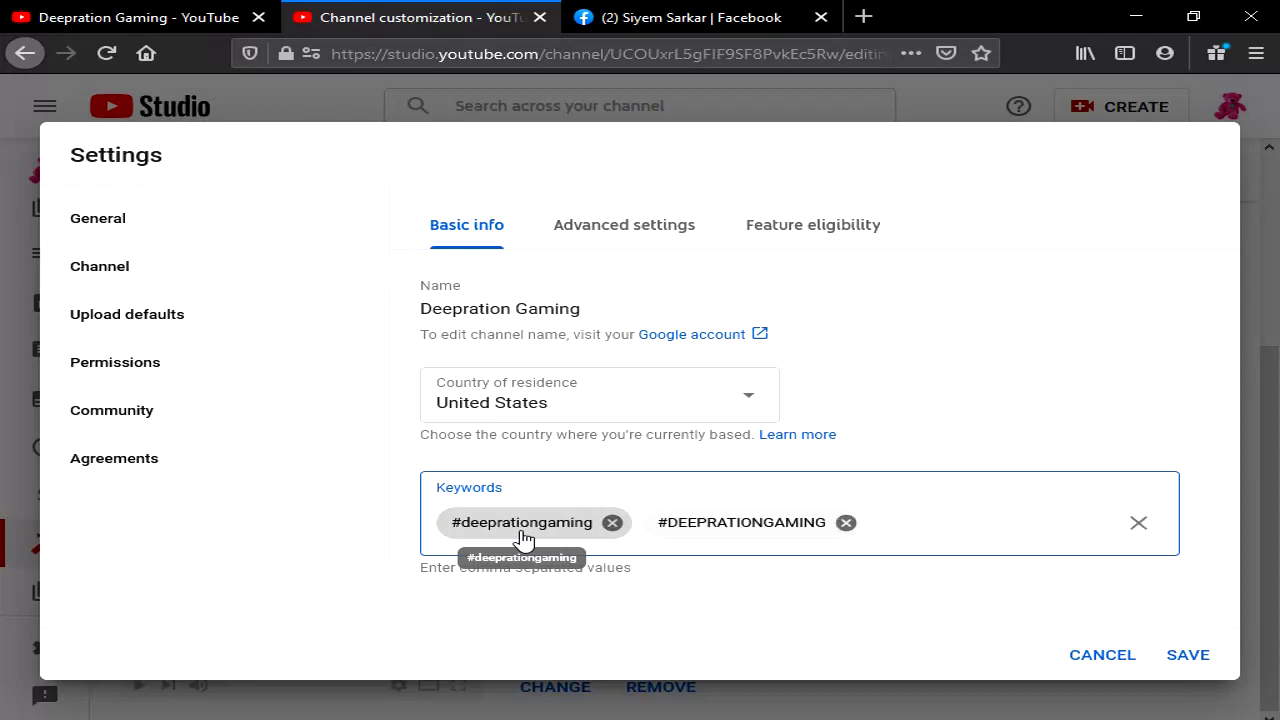
- Add the keywords #dEEPRATIONgAMING and #DeeprationGaming, then save the settings
type("#dEEPRATION")
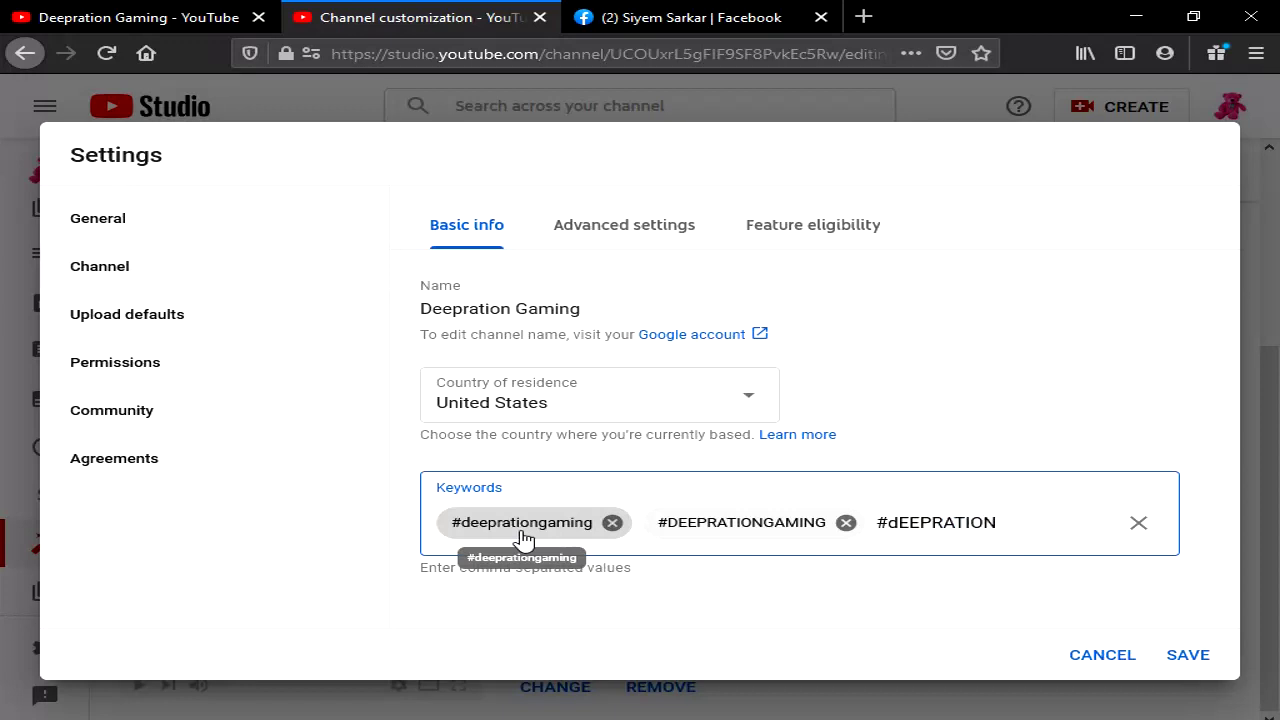
type("gAMING")
key("Return")
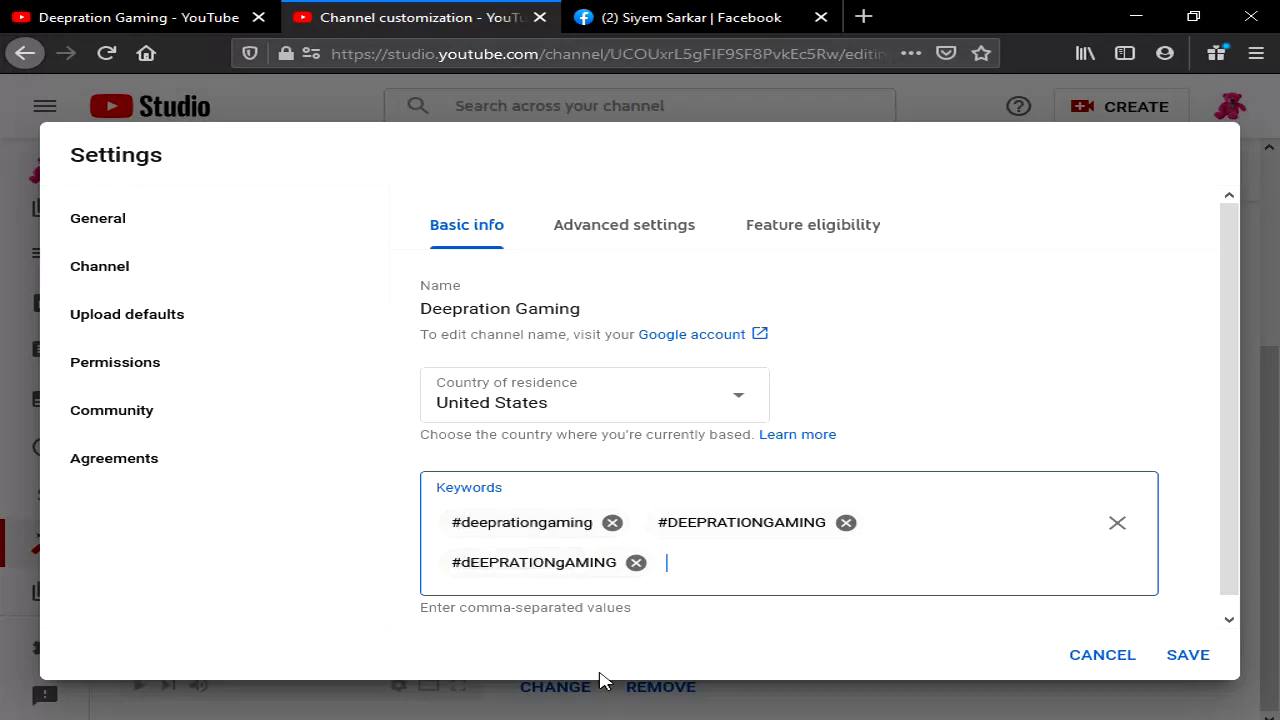
scroll(684, 575, "down", 1)
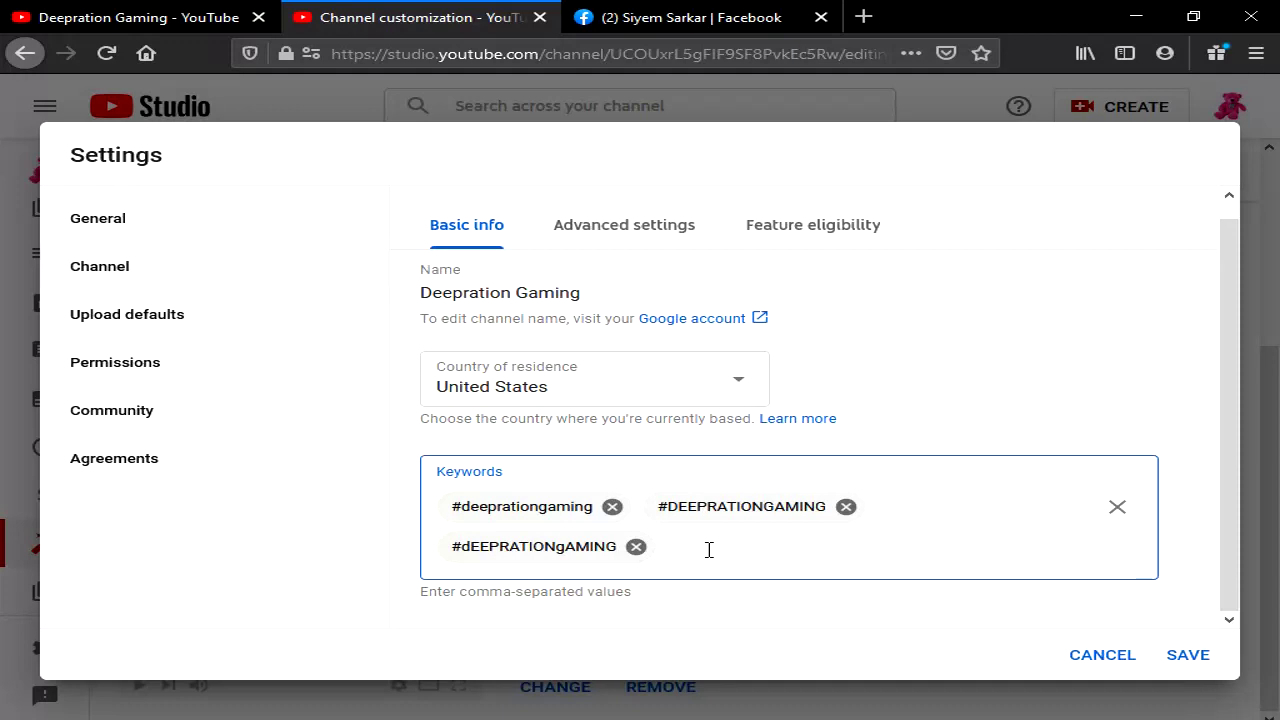
type("#DeeprationGaming")
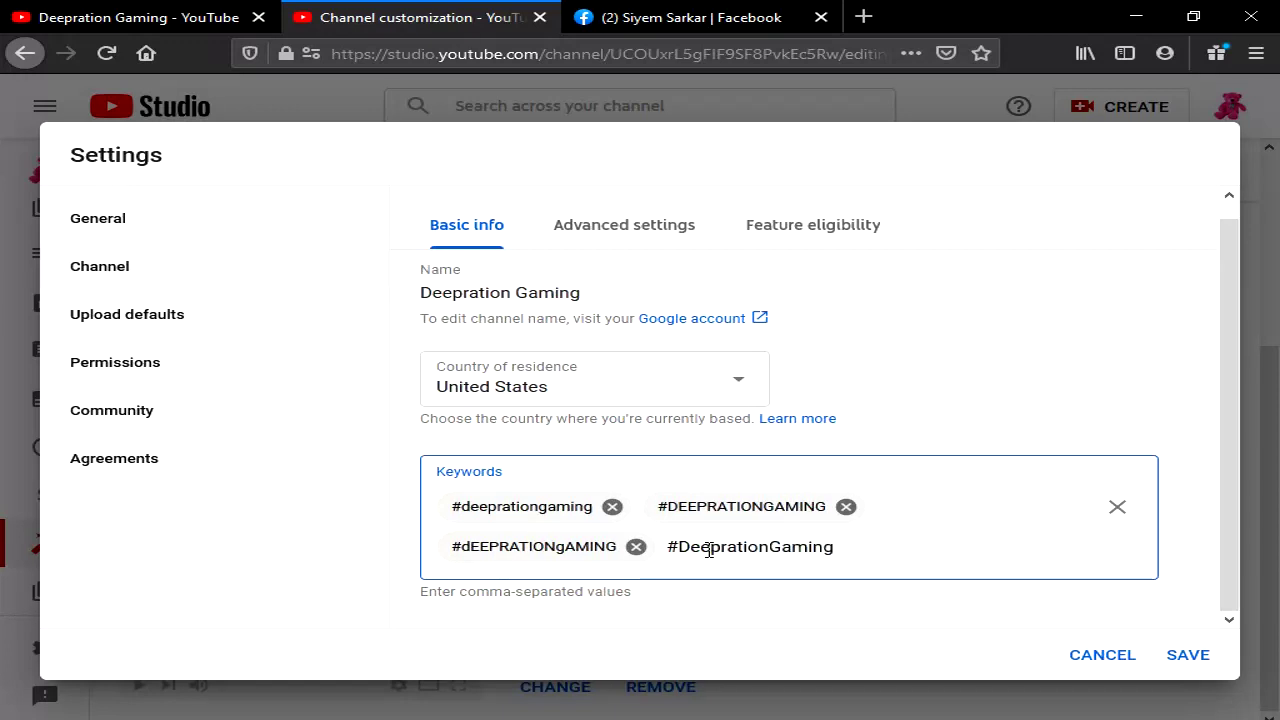
key("Return")
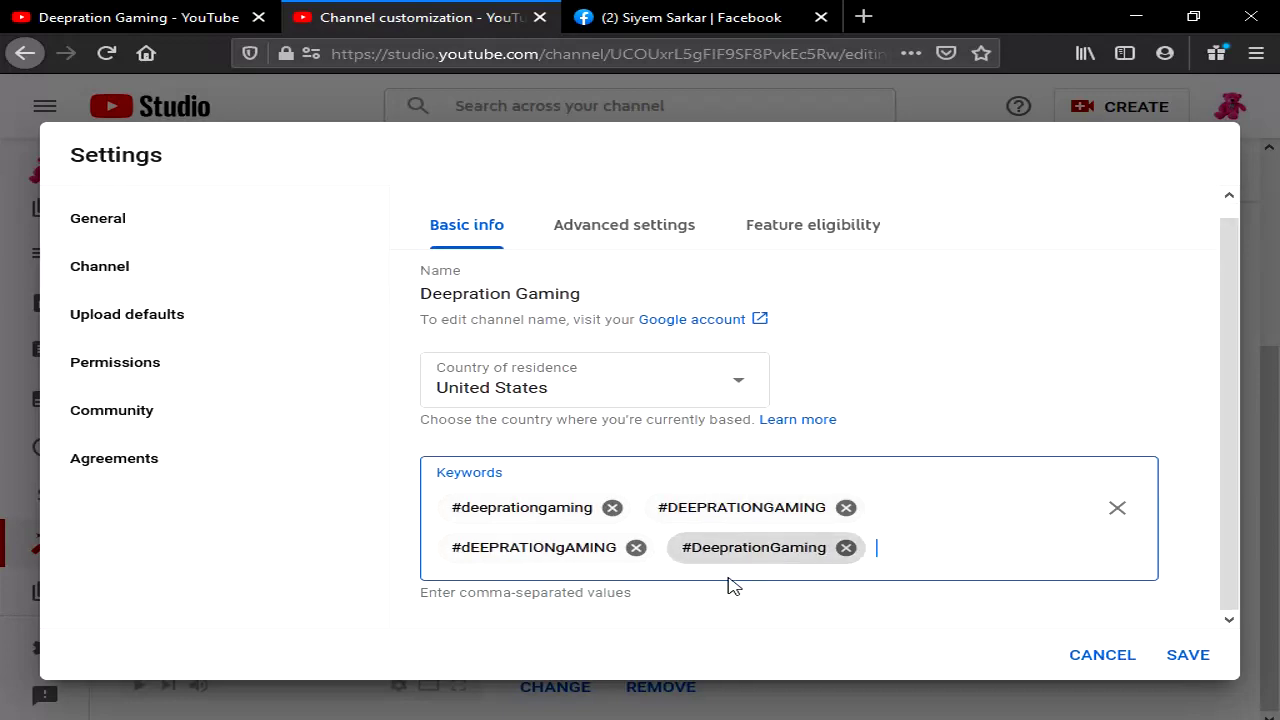
left_click(1198, 657)
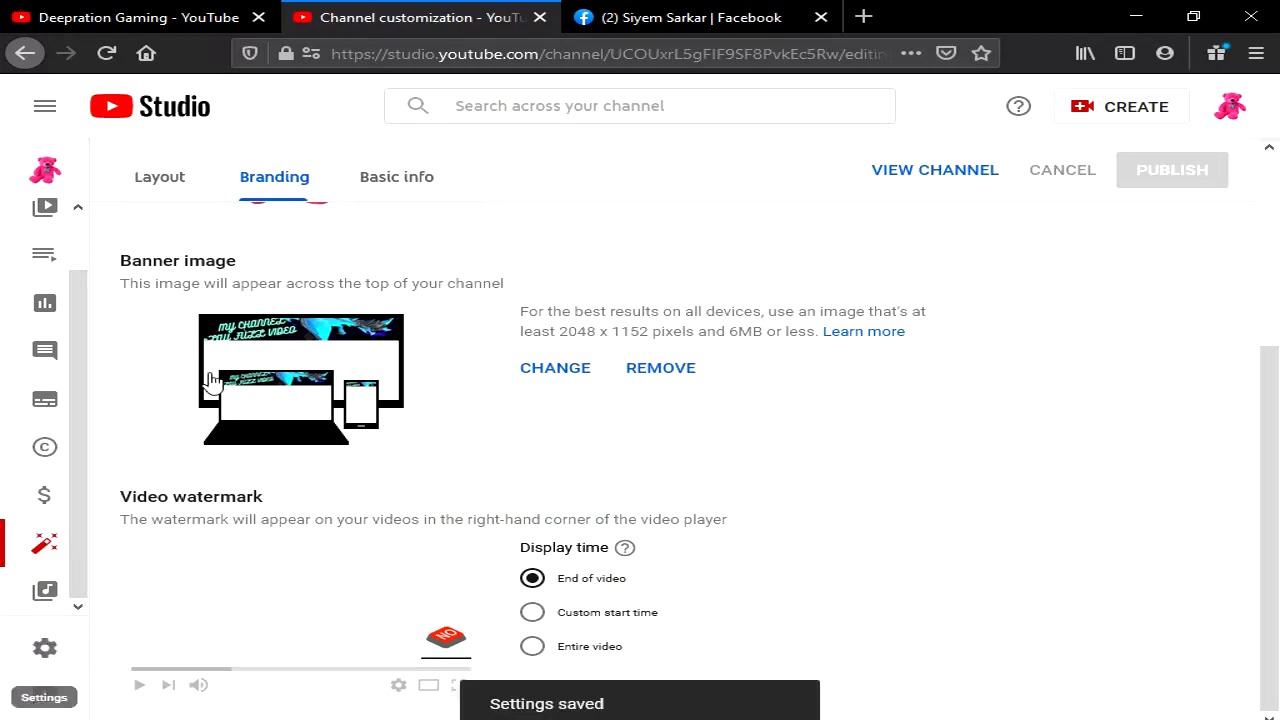
- In Settings > Channel, view Feature eligibility and expand the phone-verification features
left_click(45, 648)
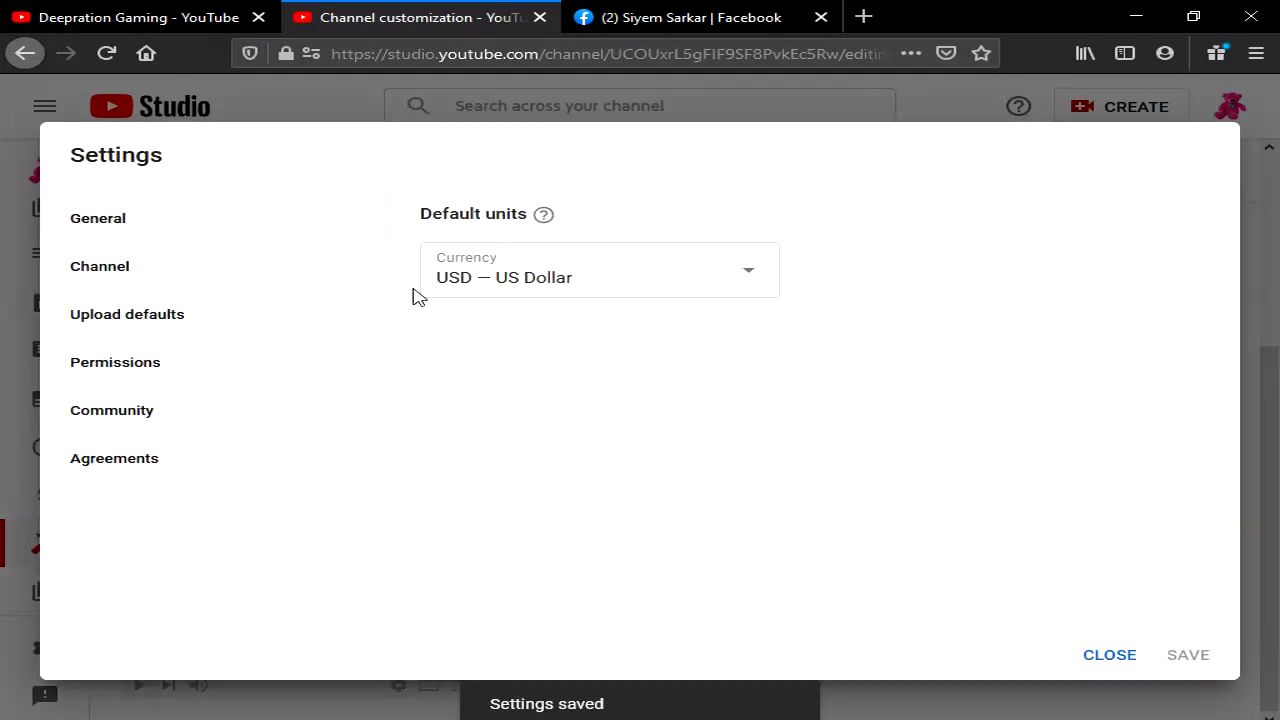
left_click(257, 289)
left_click(617, 230)
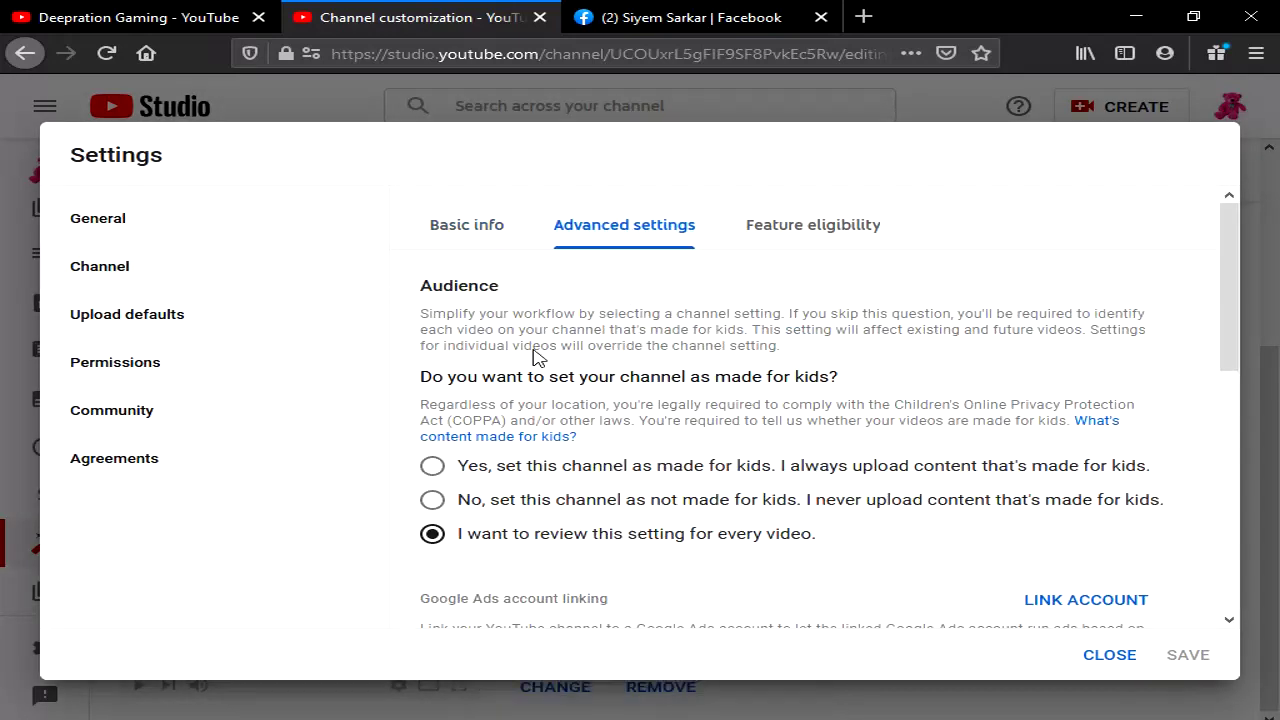
scroll(523, 478, "down", 6)
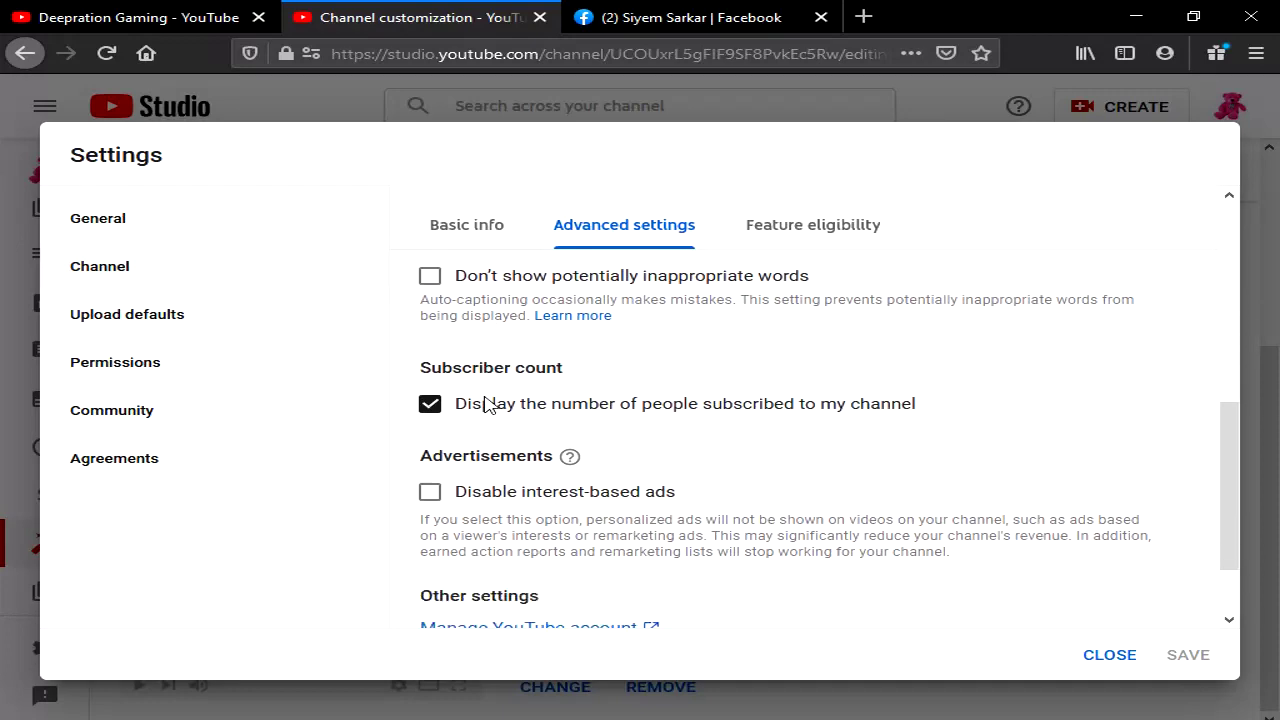
scroll(486, 410, "down", 2)
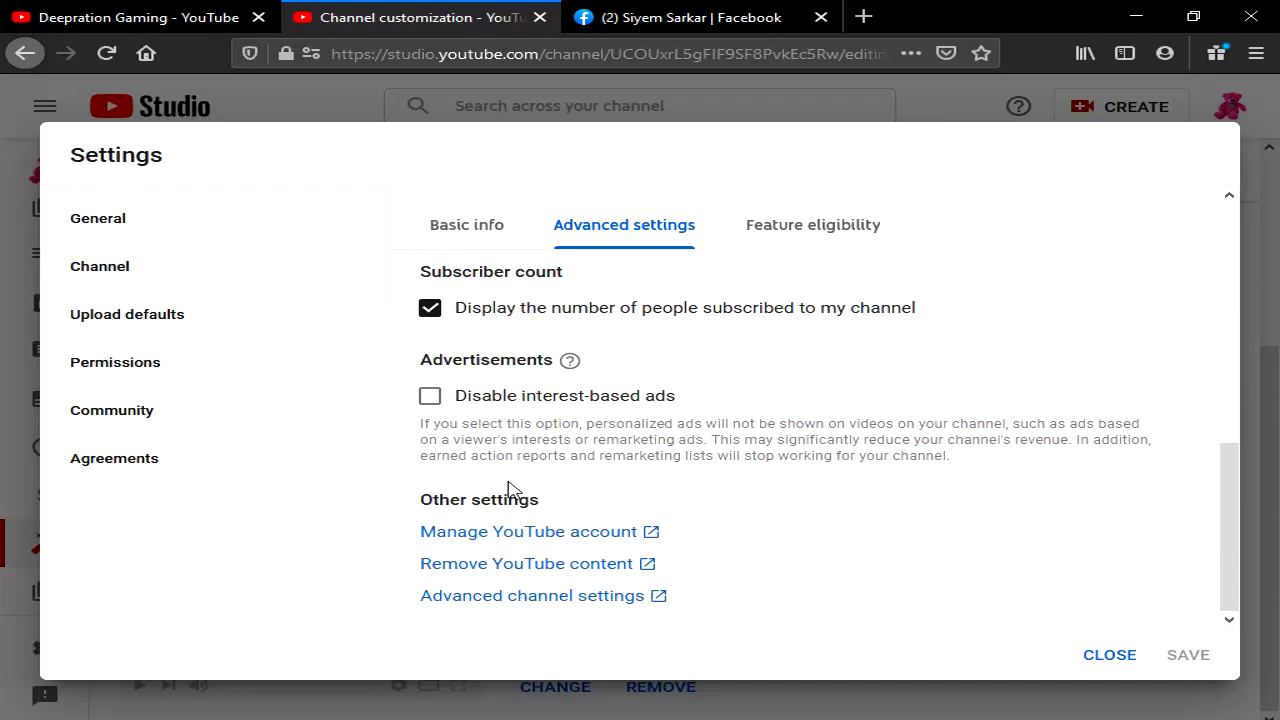
scroll(510, 490, "up", 8)
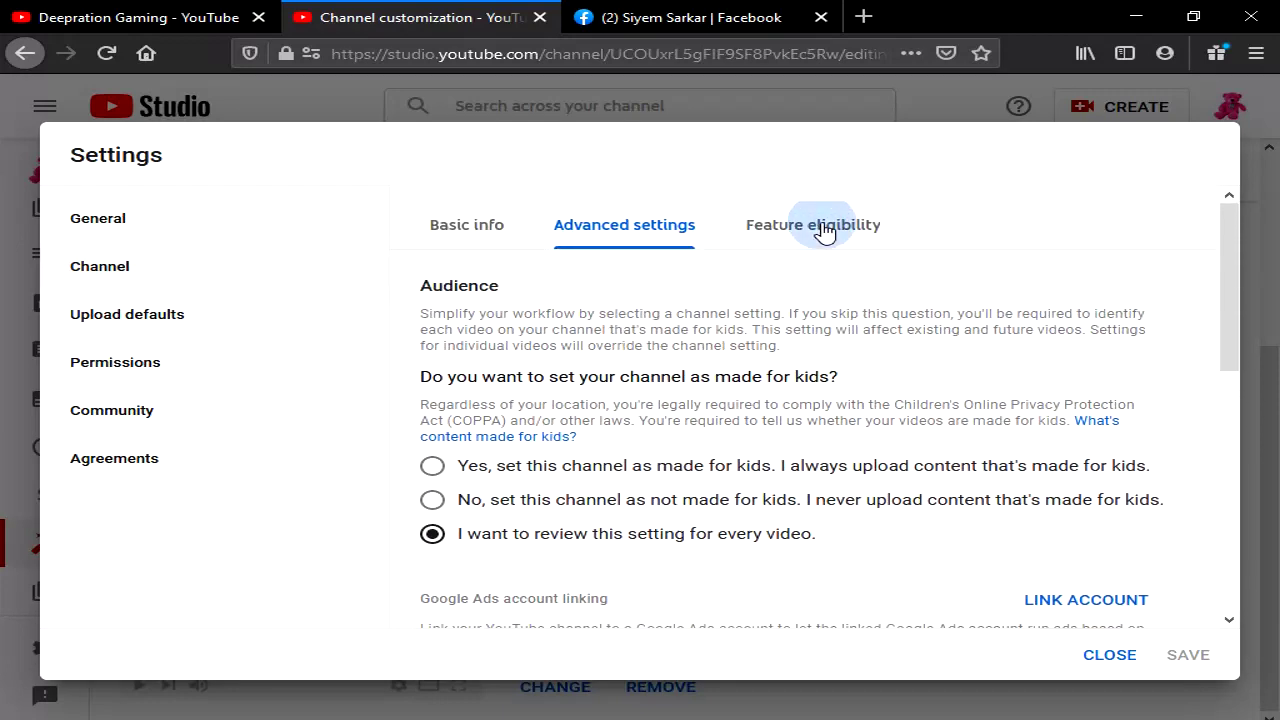
left_click(823, 232)
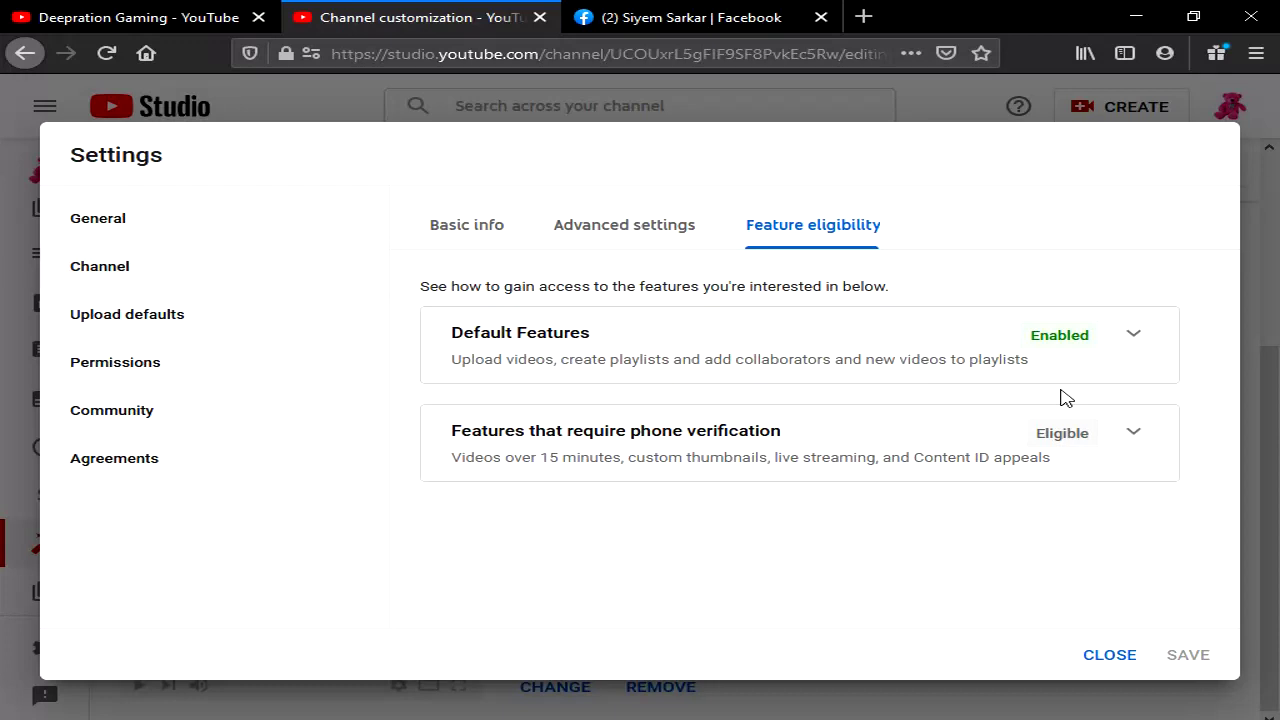
left_click(1128, 433)
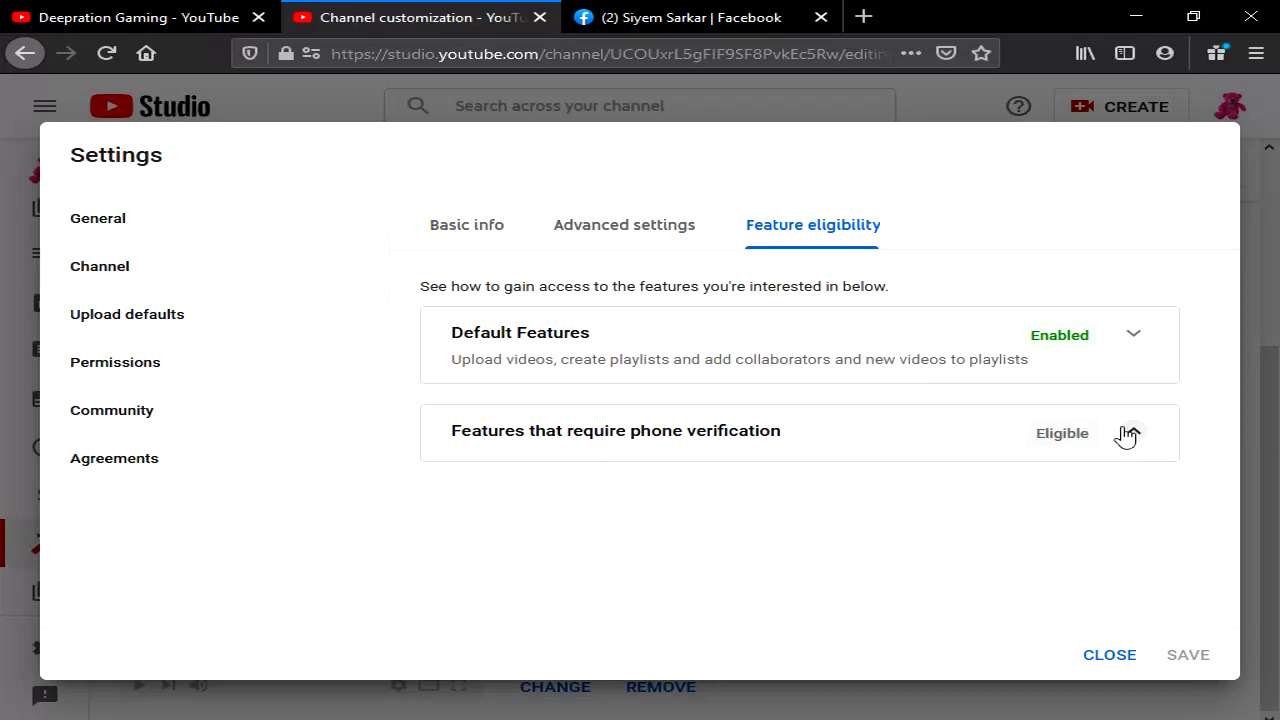
scroll(975, 545, "down", 1)
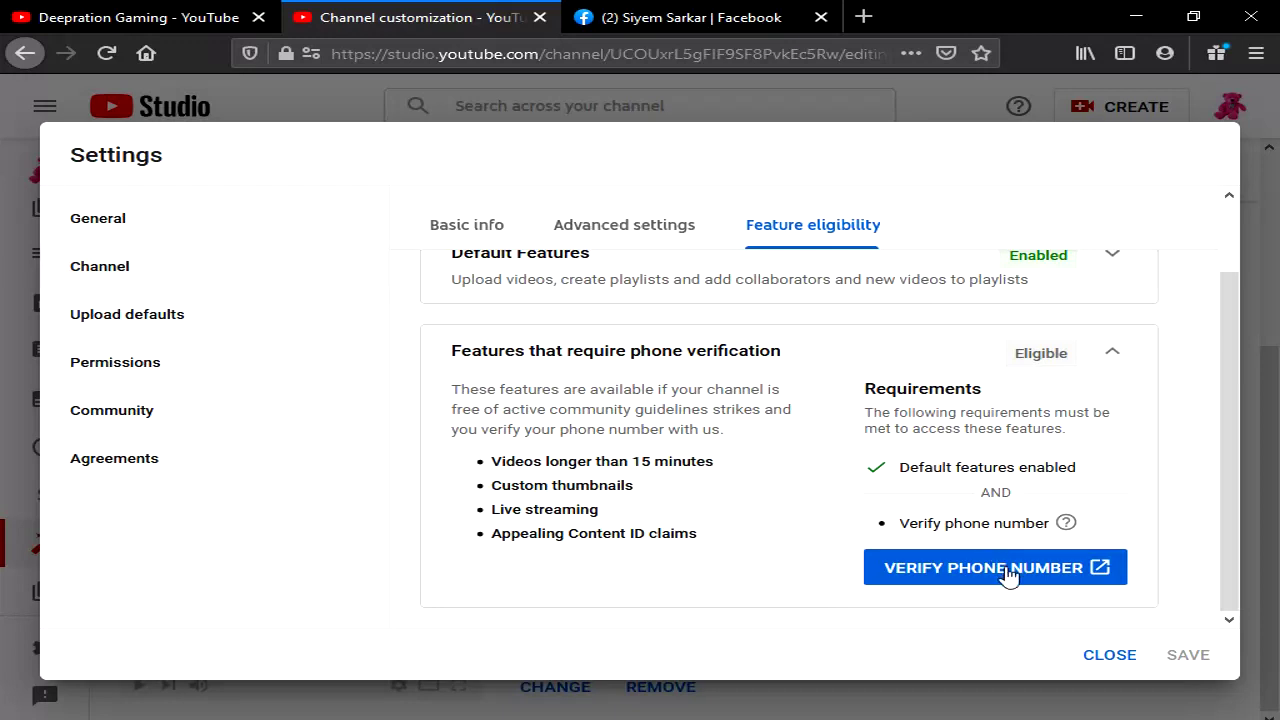
- Start phone verification, keeping Bangladesh as country and choosing to receive the code by text
left_click(1008, 570)
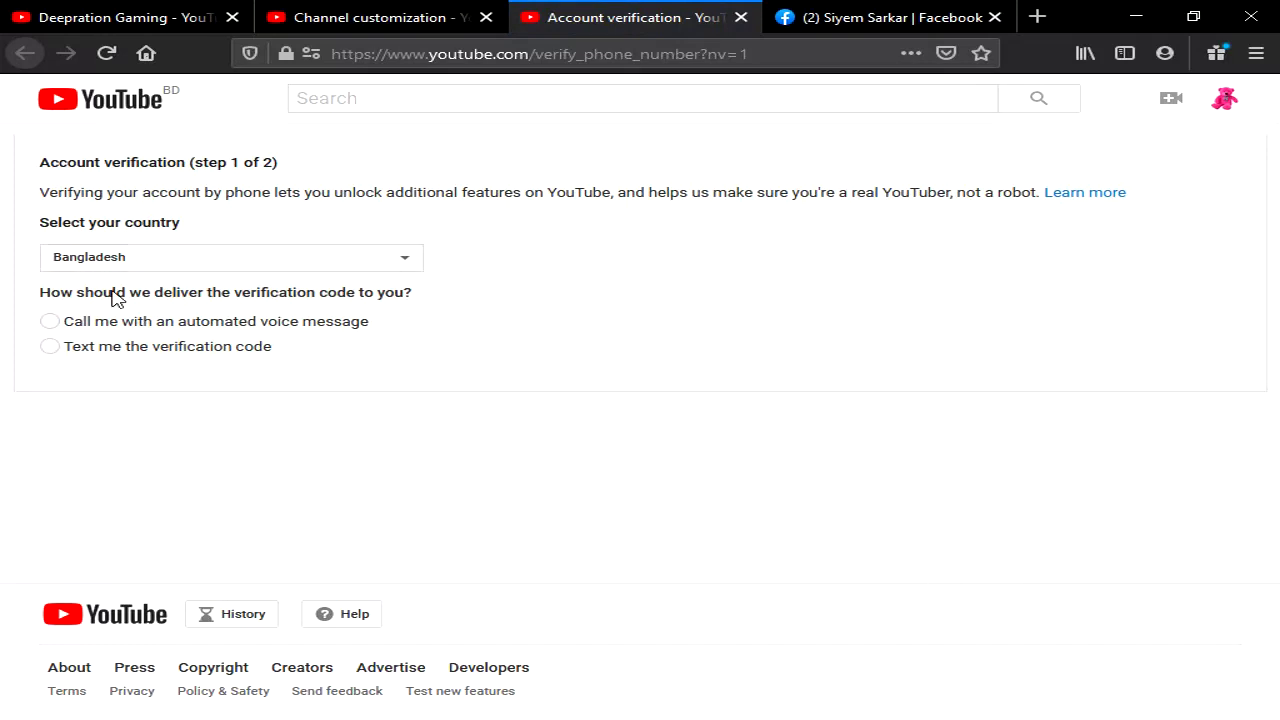
left_click(186, 264)
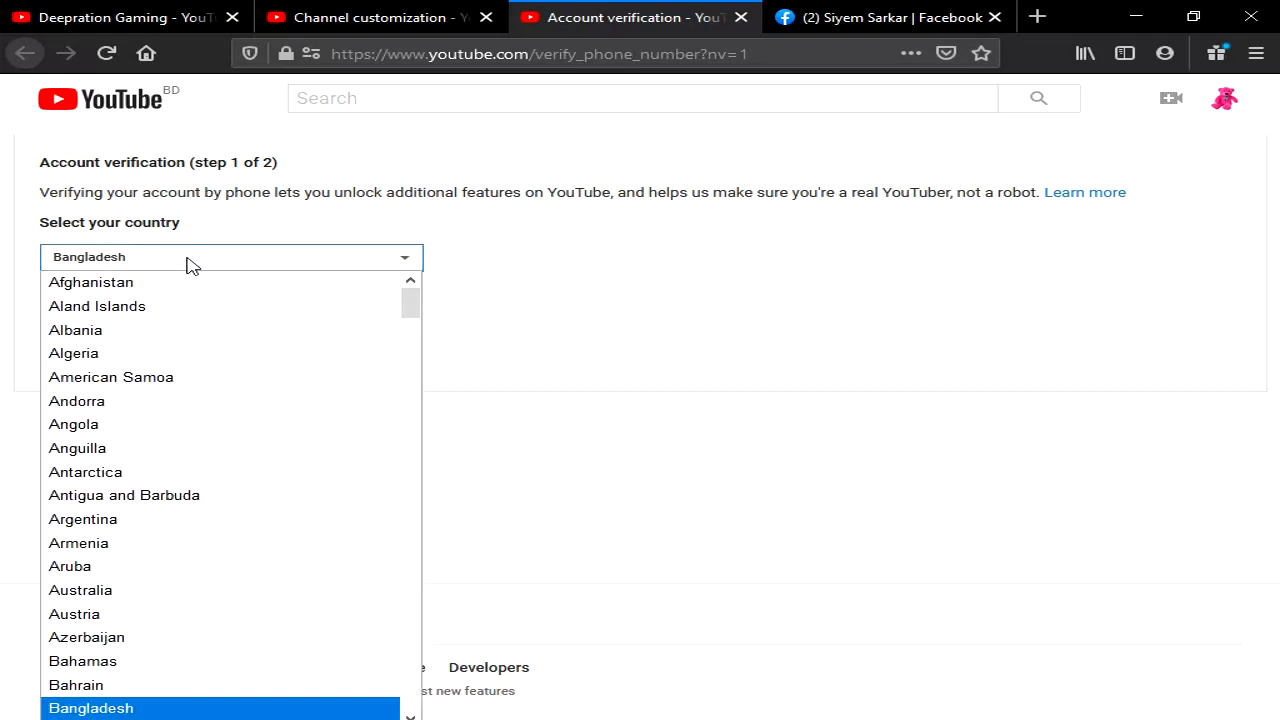
left_click(184, 264)
left_click(106, 346)
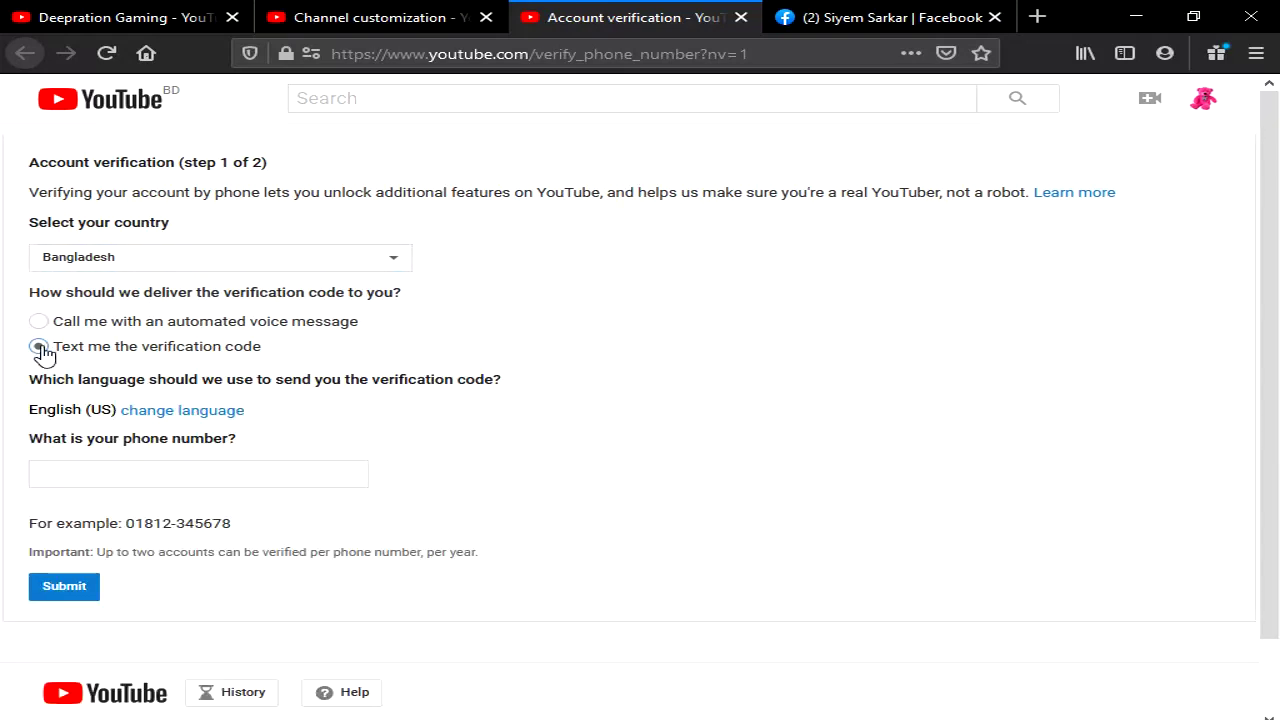
- Enter the account's phone number and submit it for verification
left_click(168, 477)
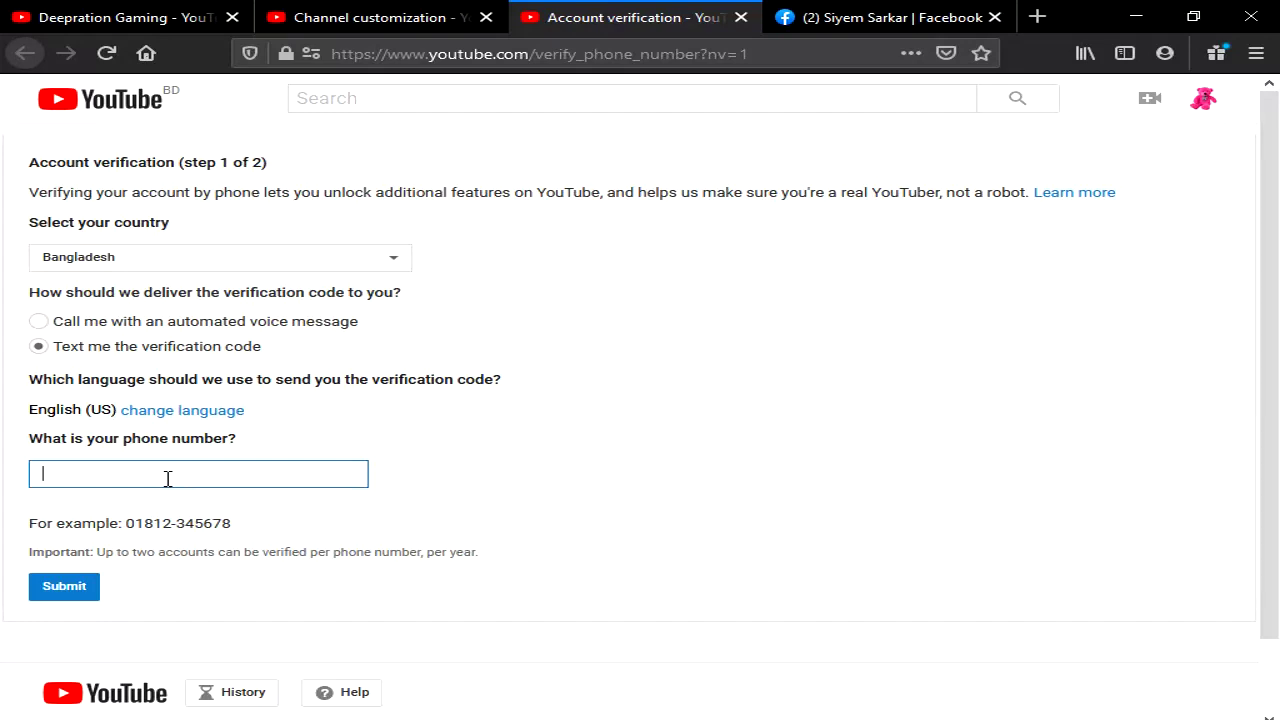
left_click(168, 473)
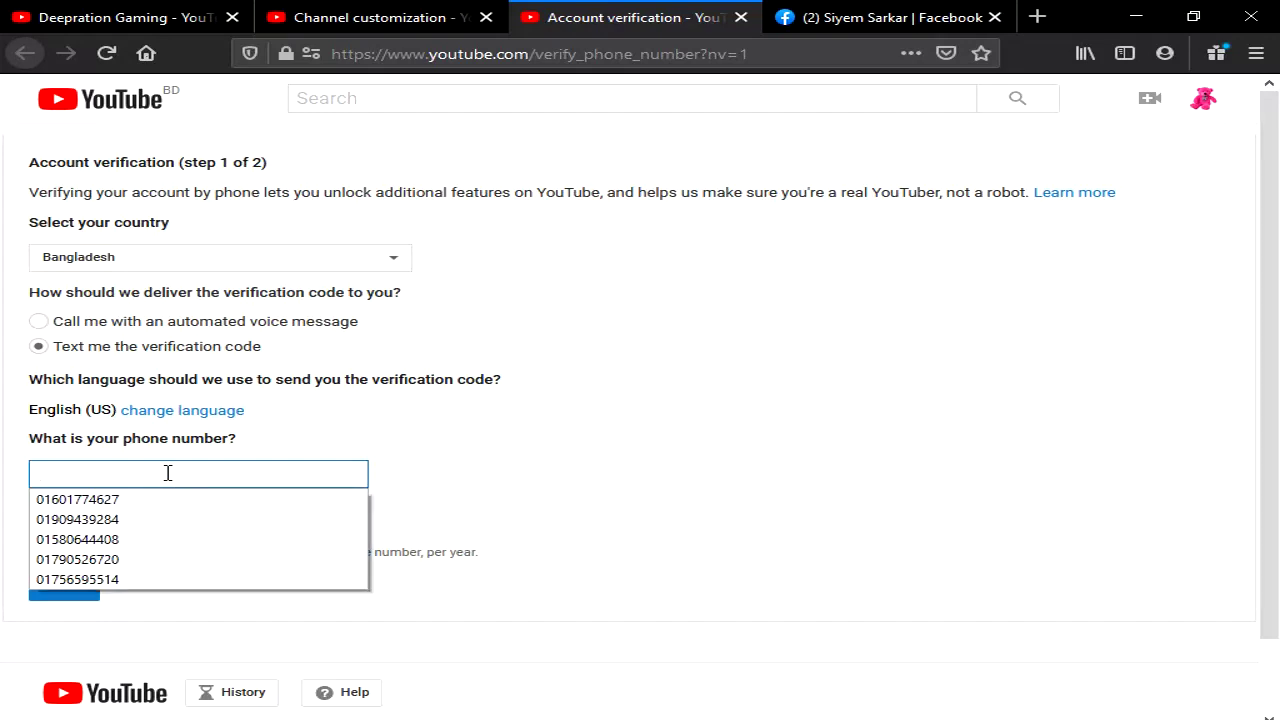
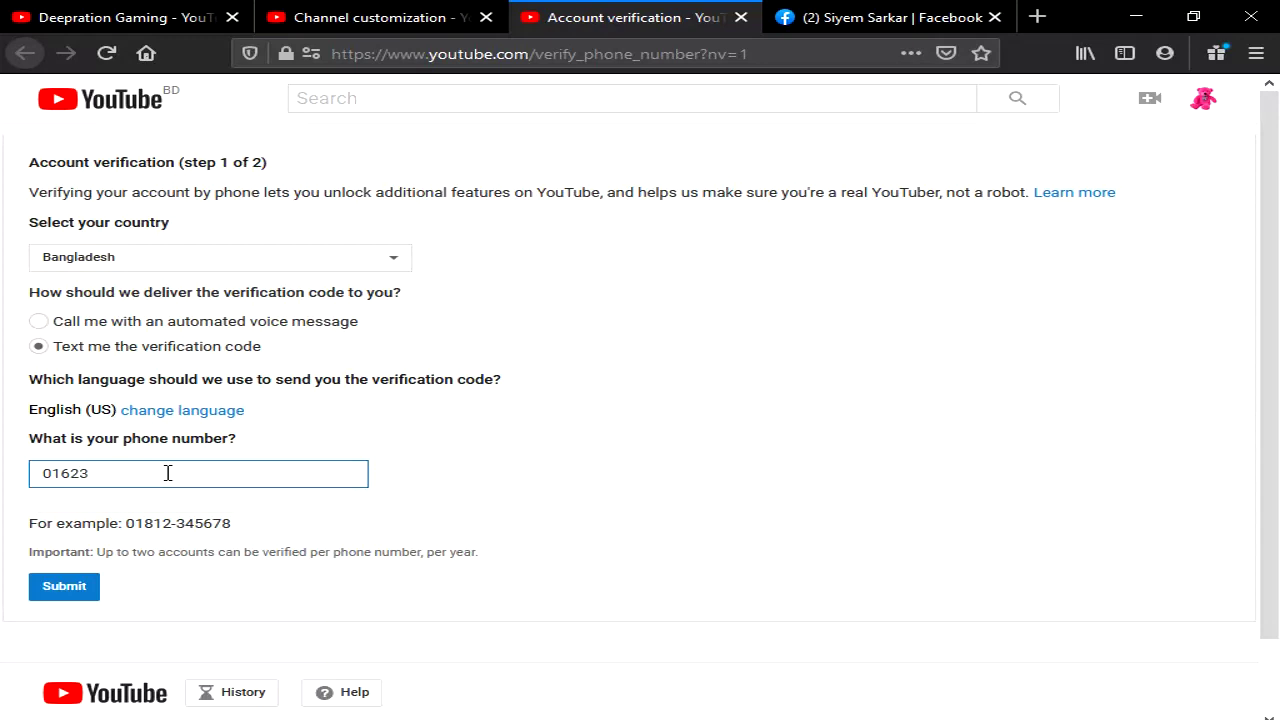
left_click(87, 594)
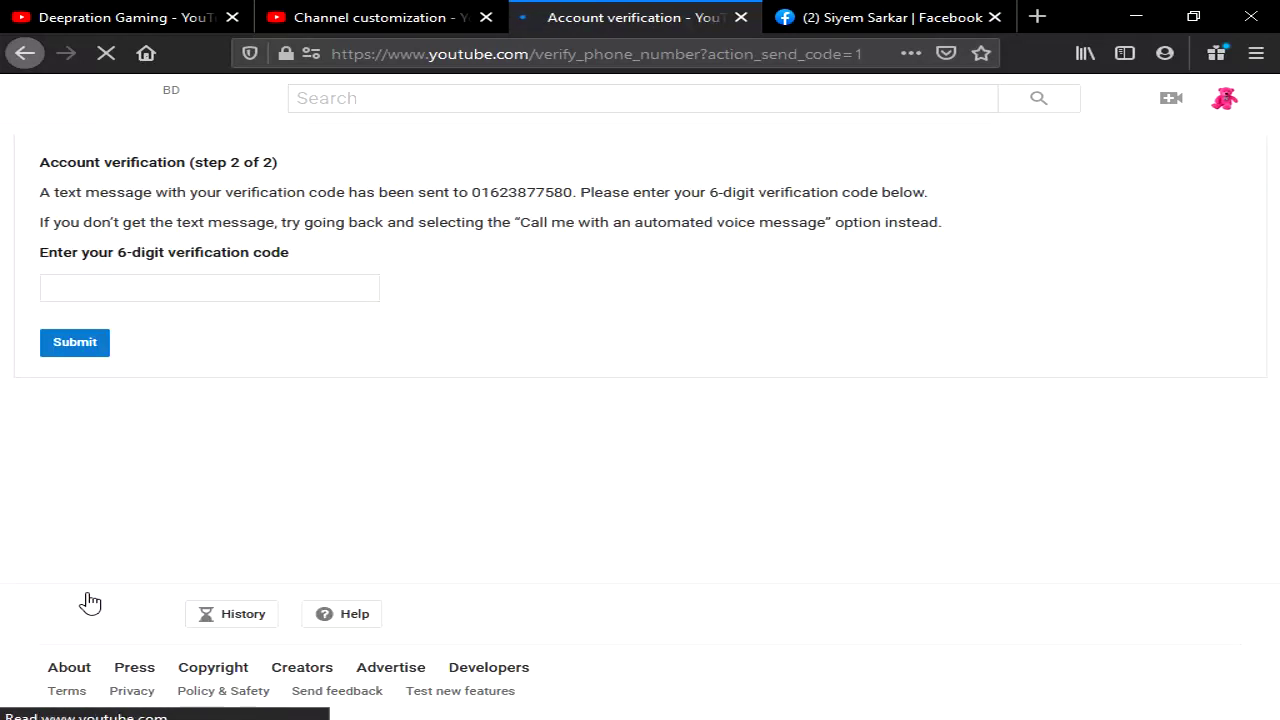
- Enter the texted verification code, submit it, and select the congratulations message
left_click(221, 295)
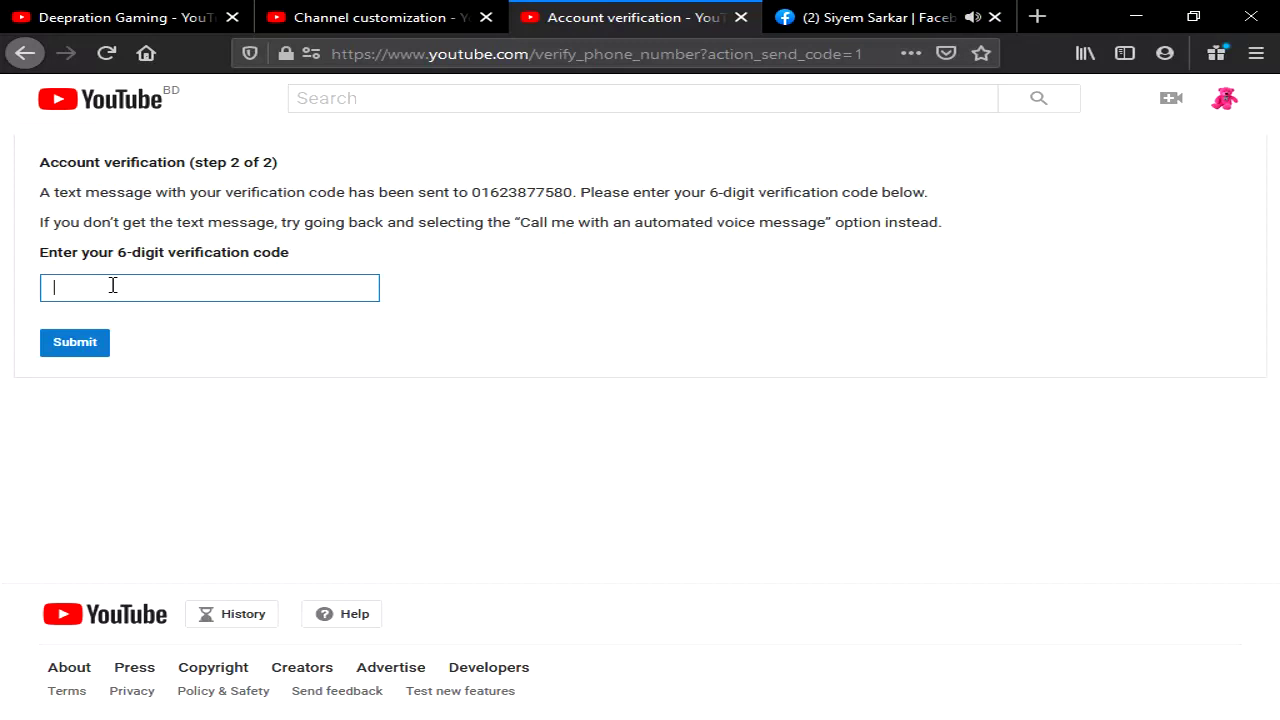
left_click(249, 397)
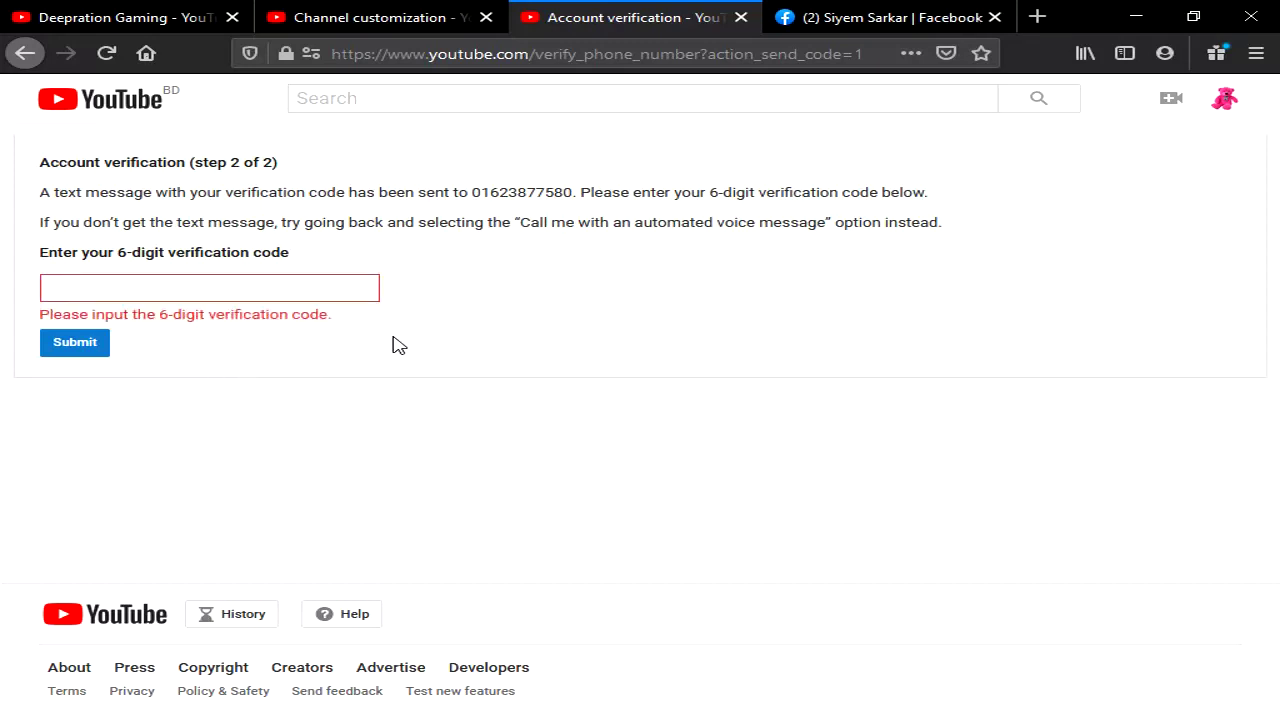
key("Tab")
left_click(155, 291)
left_click(74, 342)
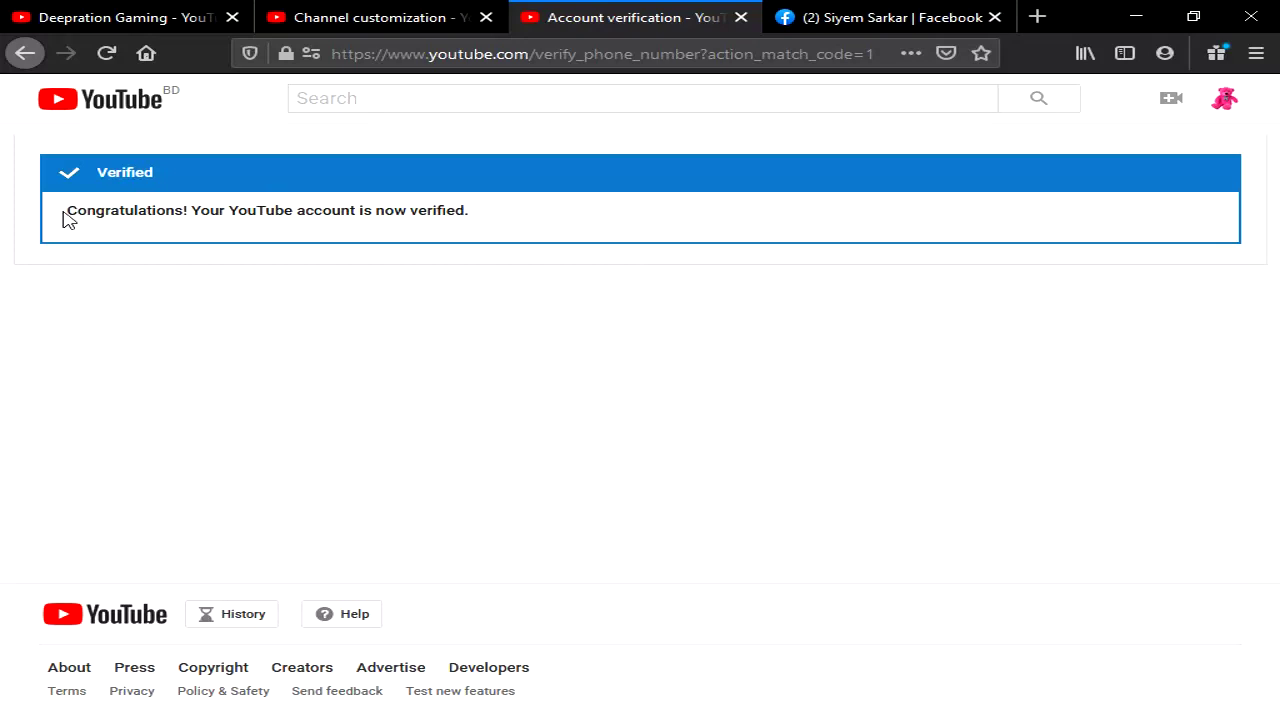
left_click_drag(63, 213, 475, 221)
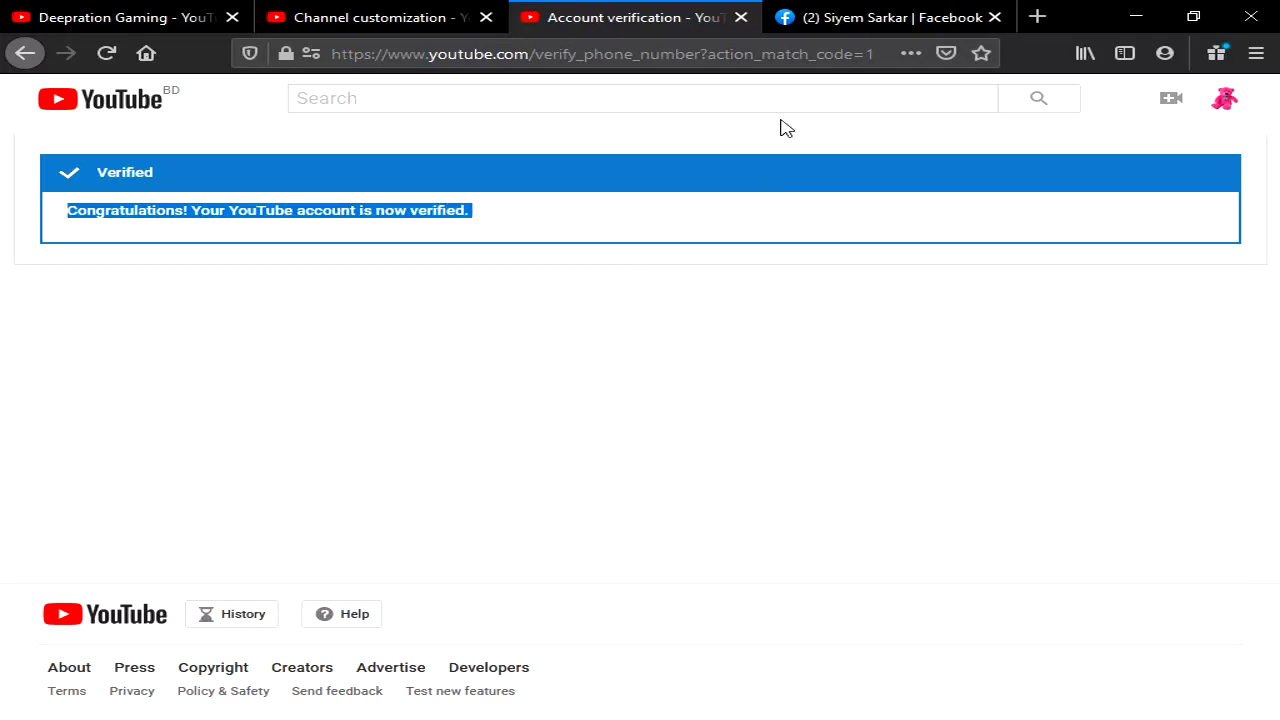
- Close the Facebook and verification tabs, review the settings pages, and close Settings
left_click(817, 18)
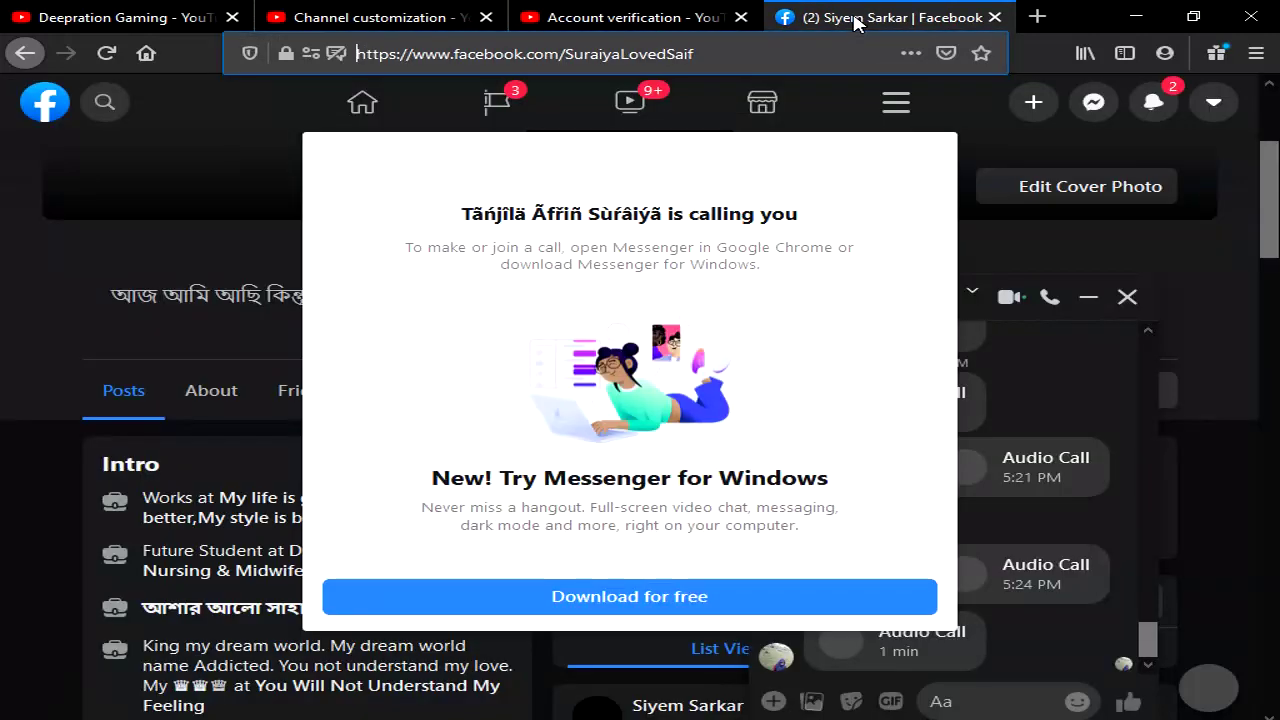
left_click(992, 17)
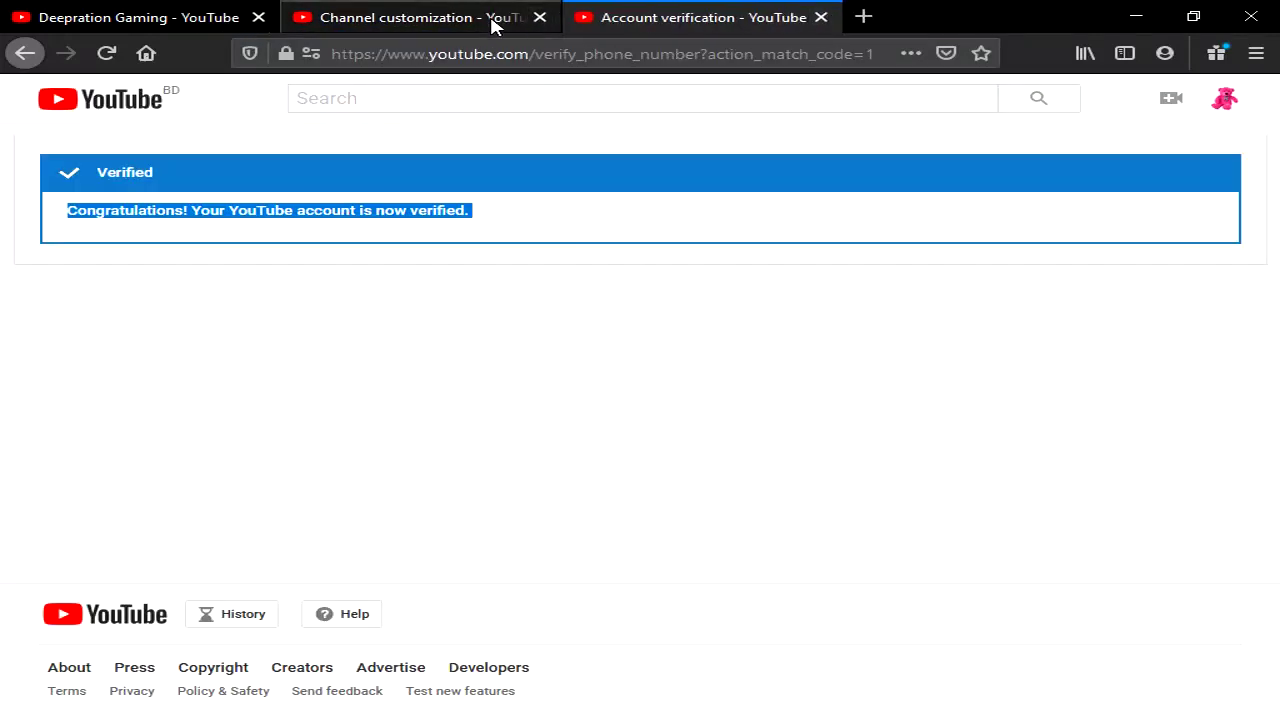
left_click(491, 20)
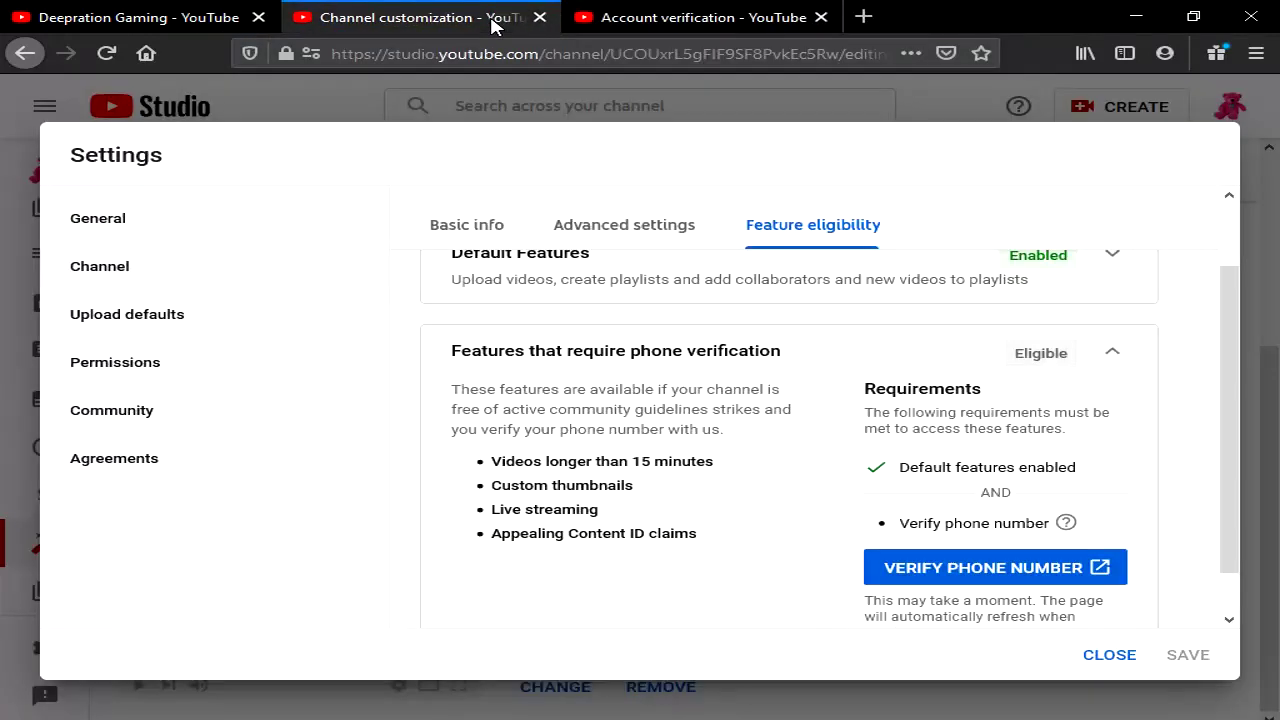
left_click(819, 18)
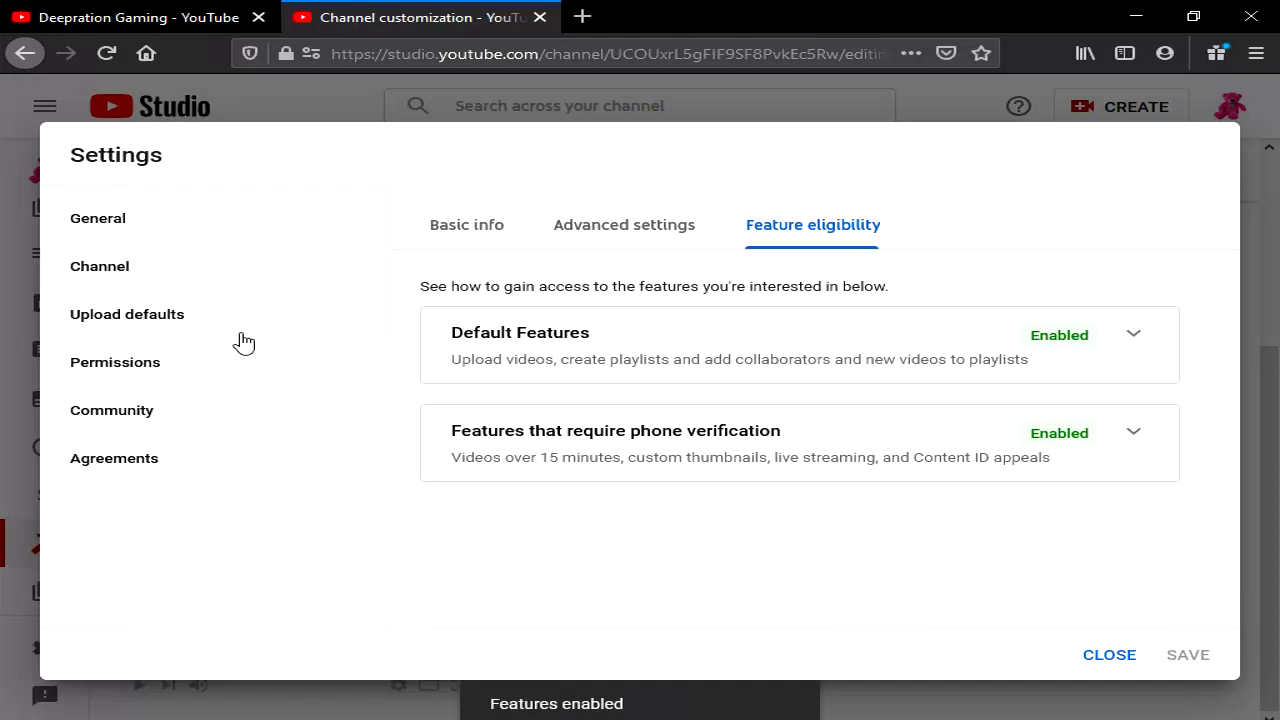
left_click(193, 445)
left_click(171, 214)
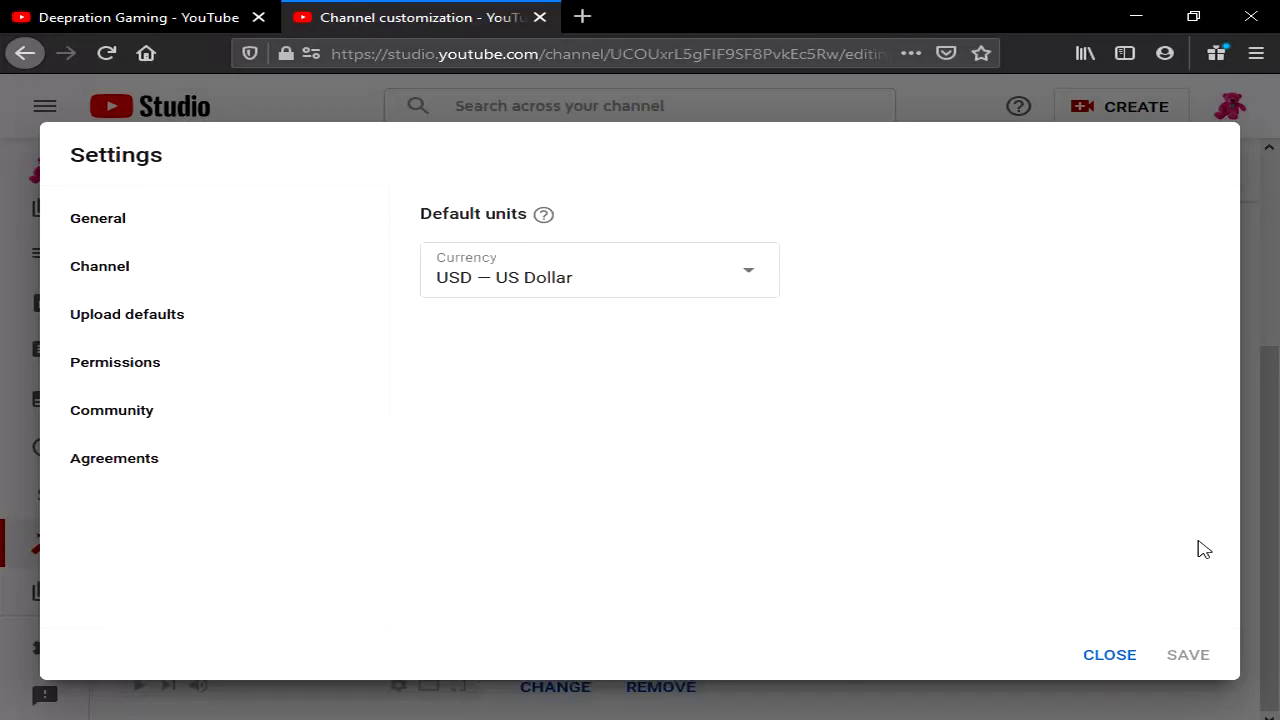
left_click(1110, 656)
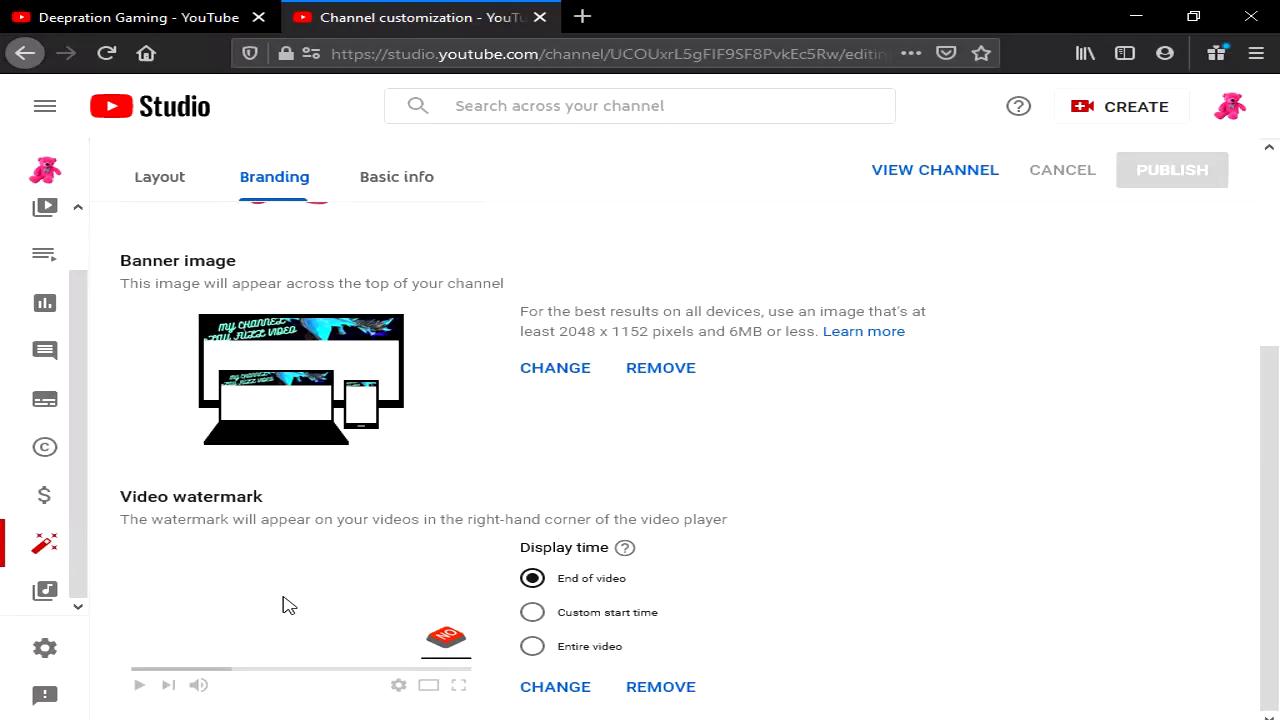
- Go to the Deepration Gaming channel page via Your channel in the account menu
scroll(720, 466, "up", 3)
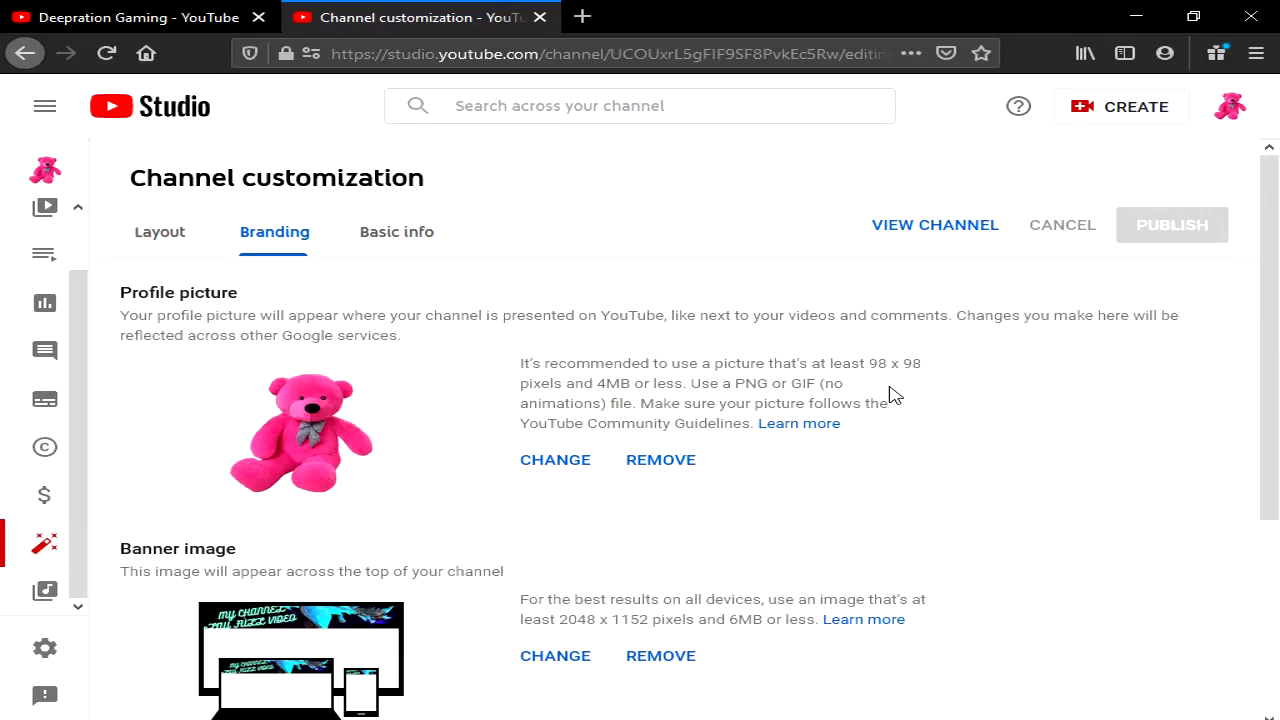
left_click(1232, 112)
left_click(1024, 230)
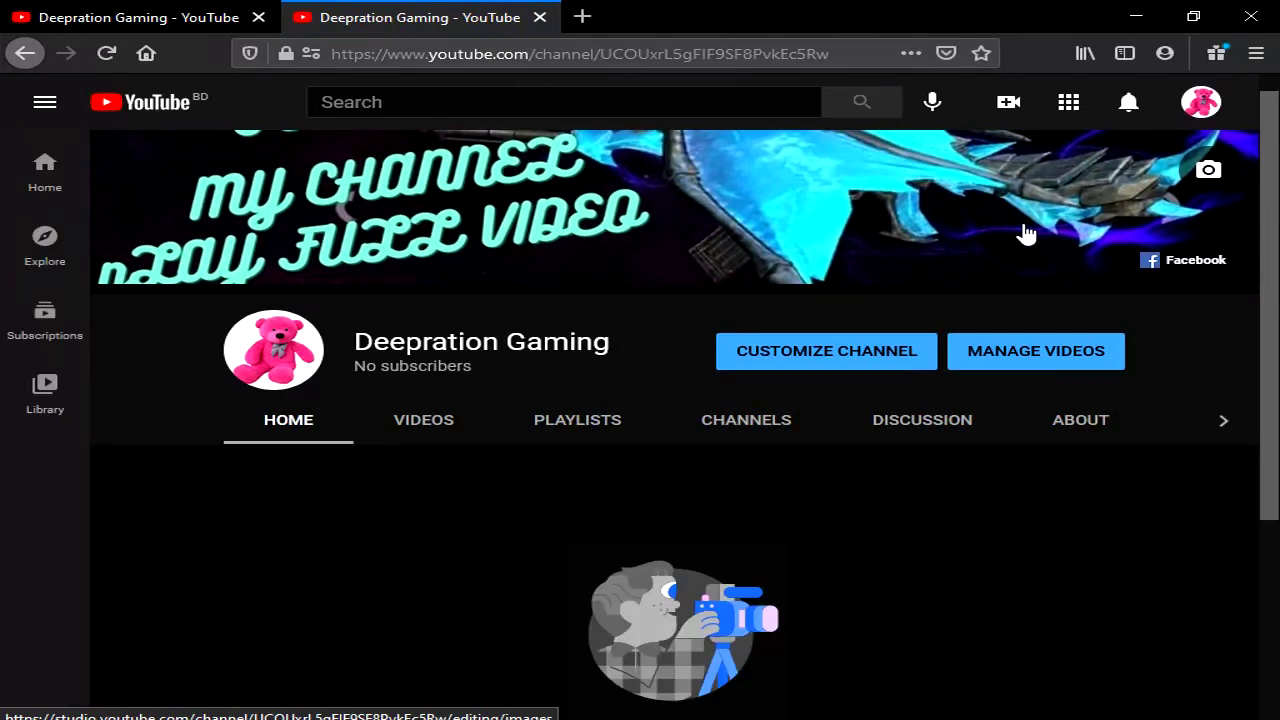
- From the Deepration Gaming channel page, open Customize Channel in a new tab
scroll(376, 530, "down", 3)
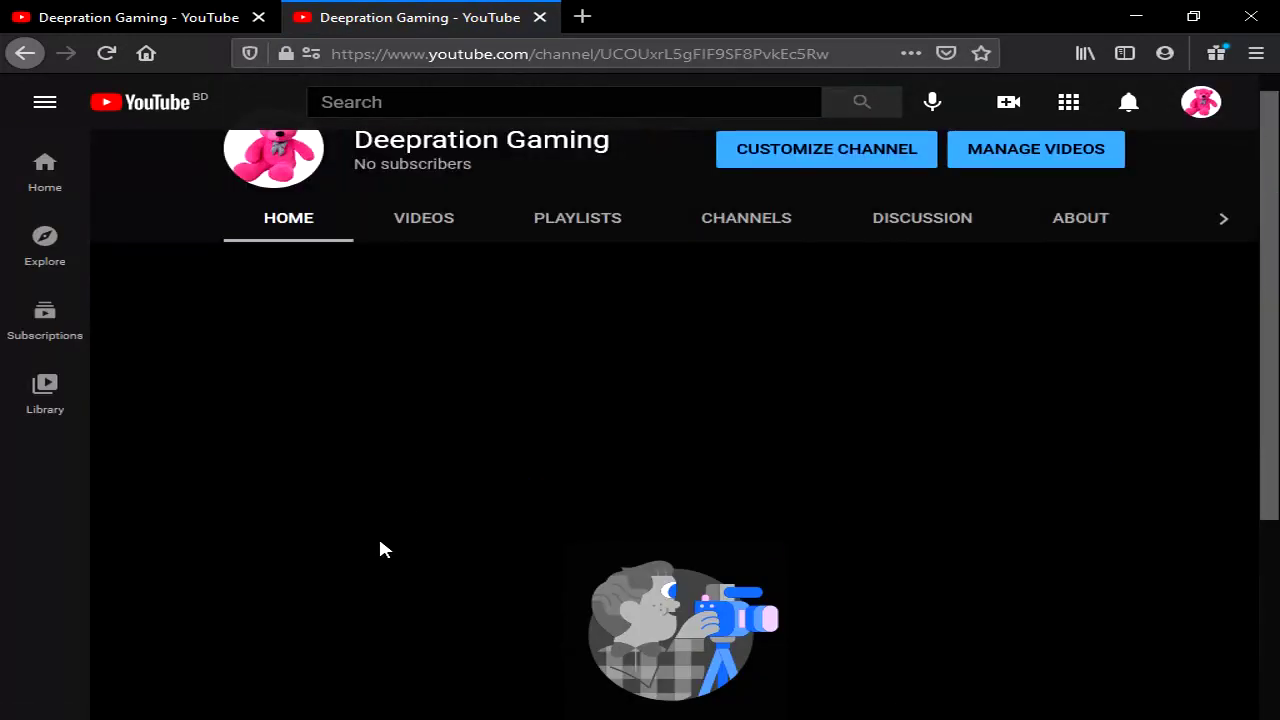
scroll(381, 545, "up", 2)
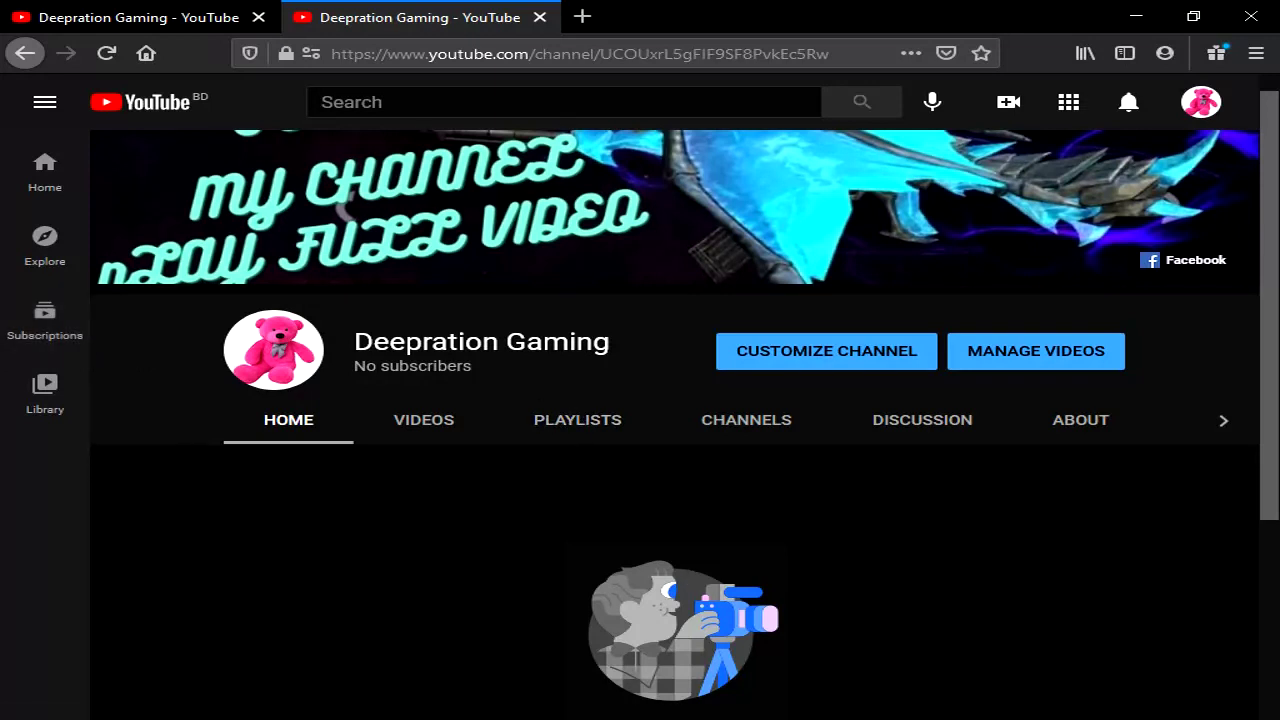
left_click(1077, 669)
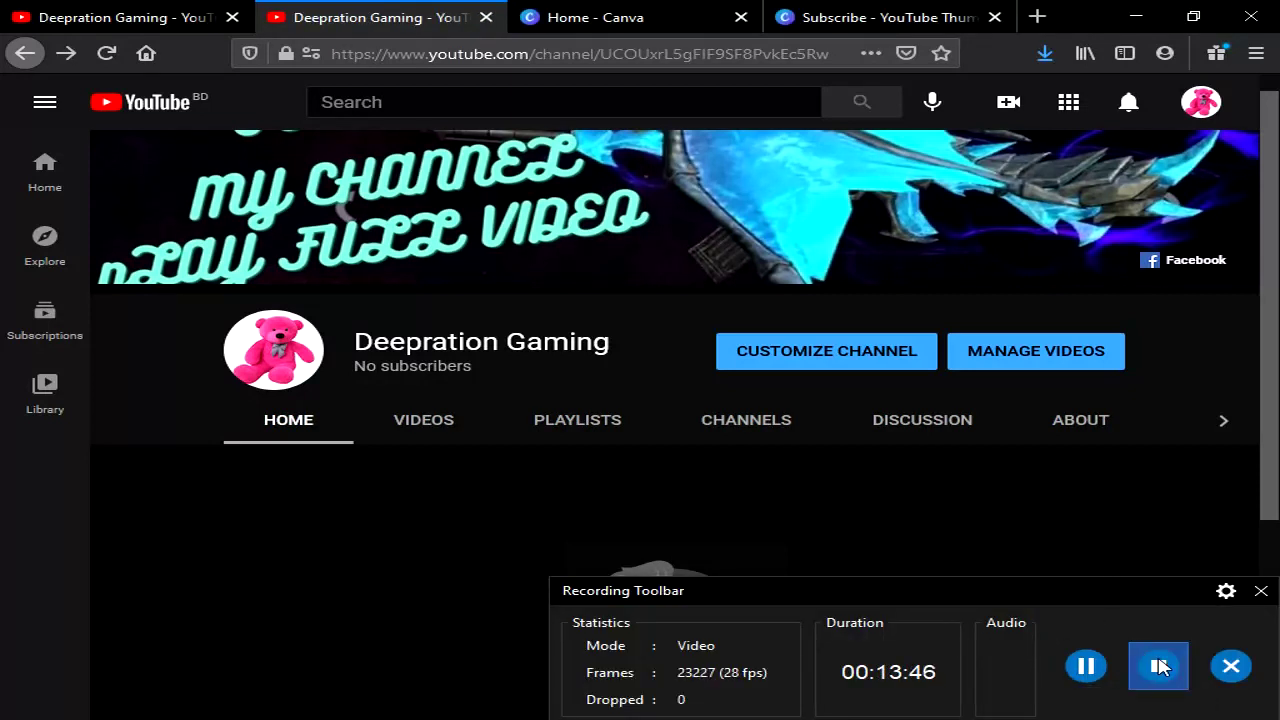
left_click(1262, 592)
left_click(864, 697)
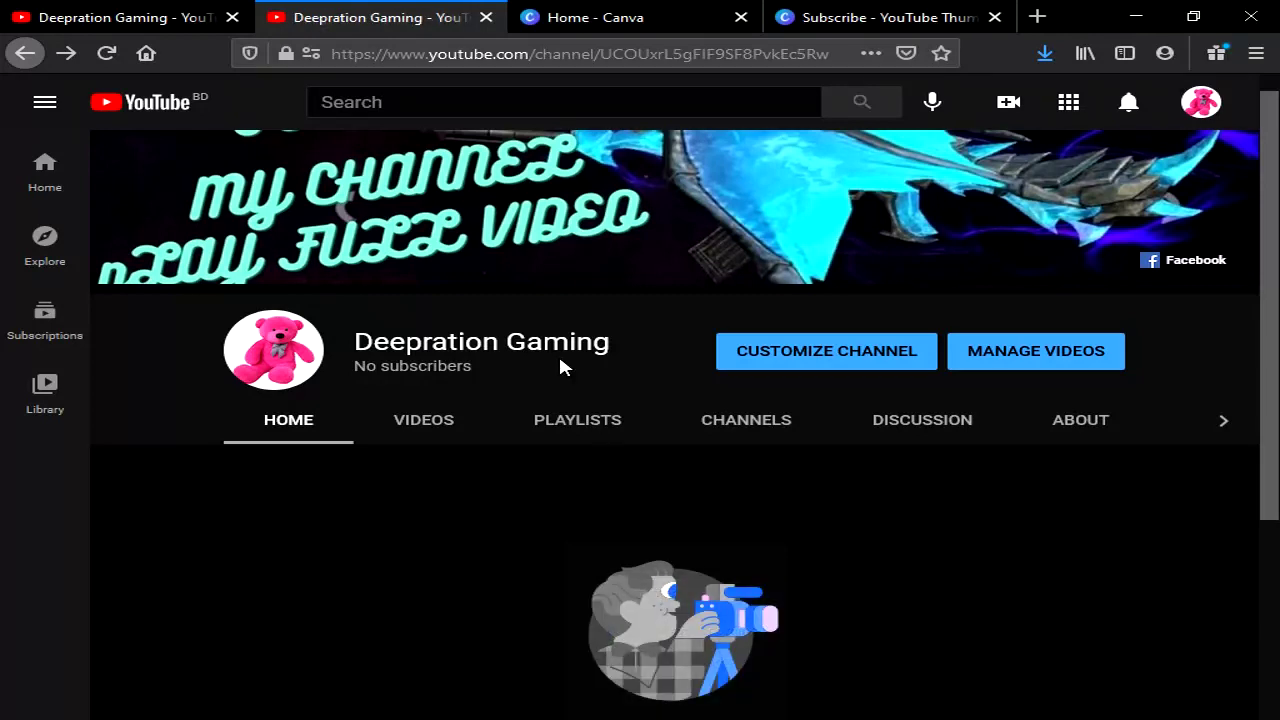
scroll(760, 543, "down", 2)
scroll(760, 575, "up", 2)
left_click(838, 350)
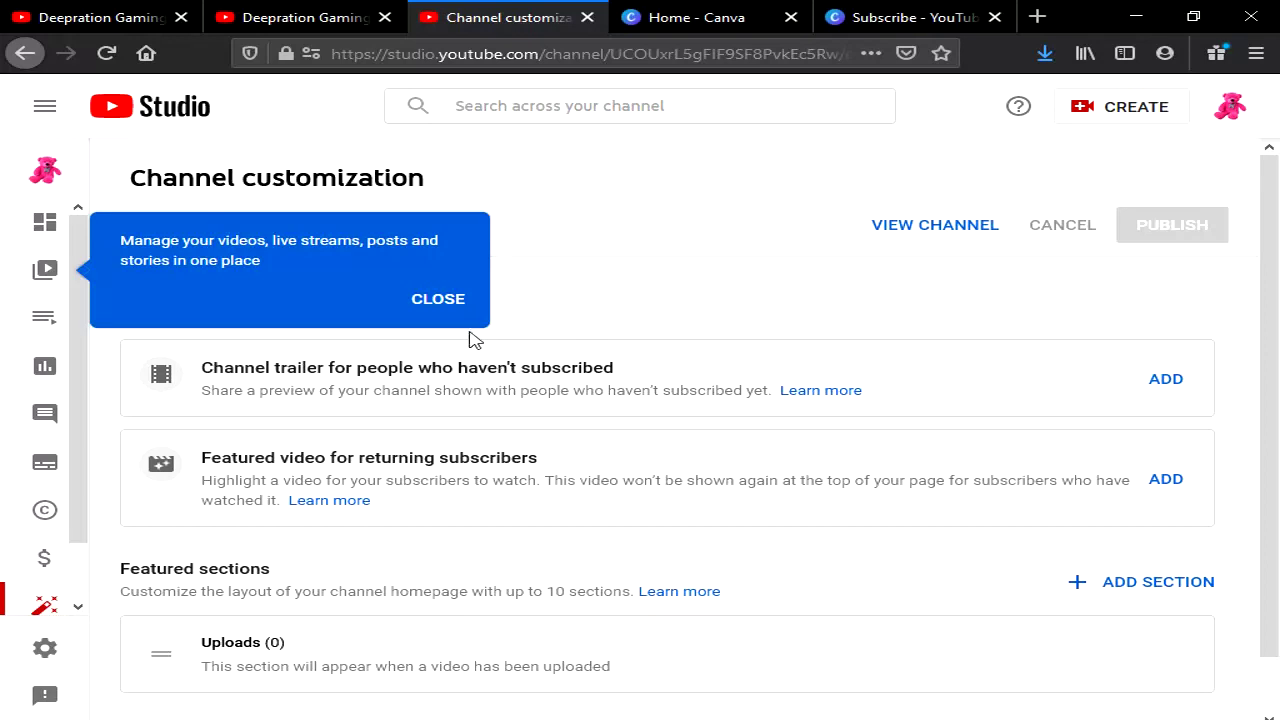
- Replace the pink teddy-bear profile picture with the Deepration Gaming logo on the Branding tab
left_click(448, 299)
left_click(276, 240)
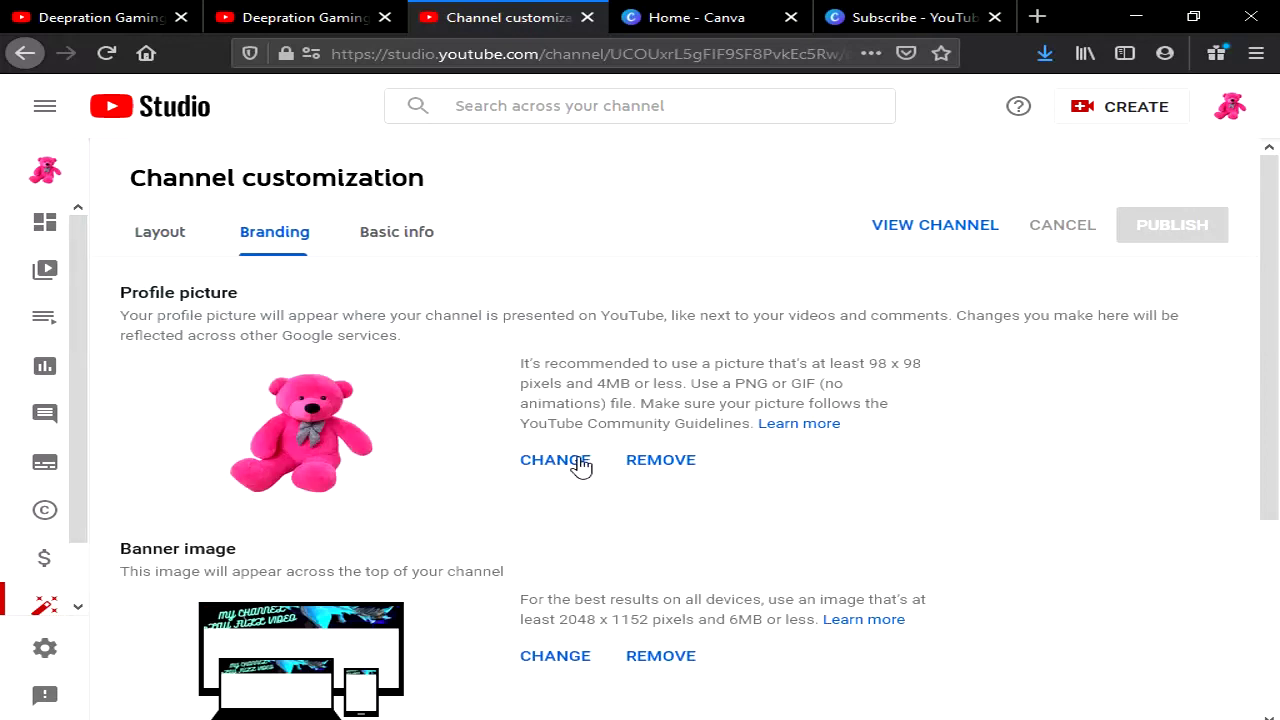
left_click(650, 462)
left_click(540, 462)
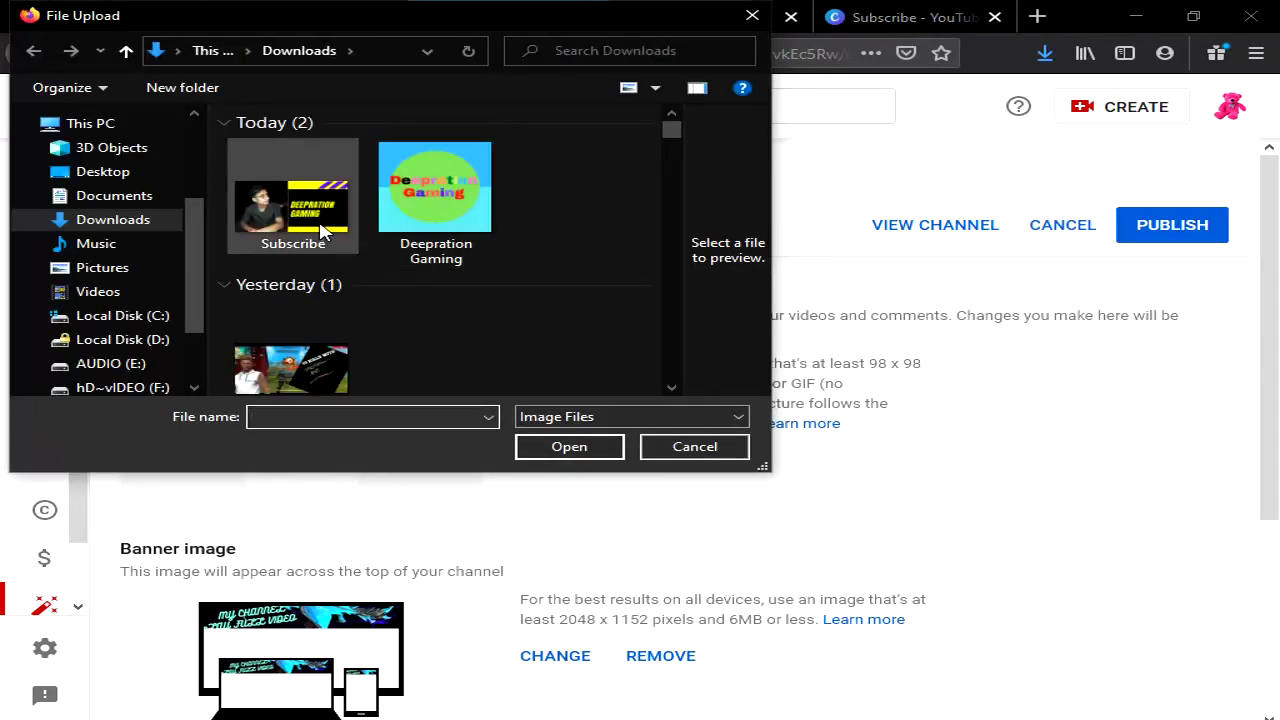
left_click(466, 234)
left_click(590, 458)
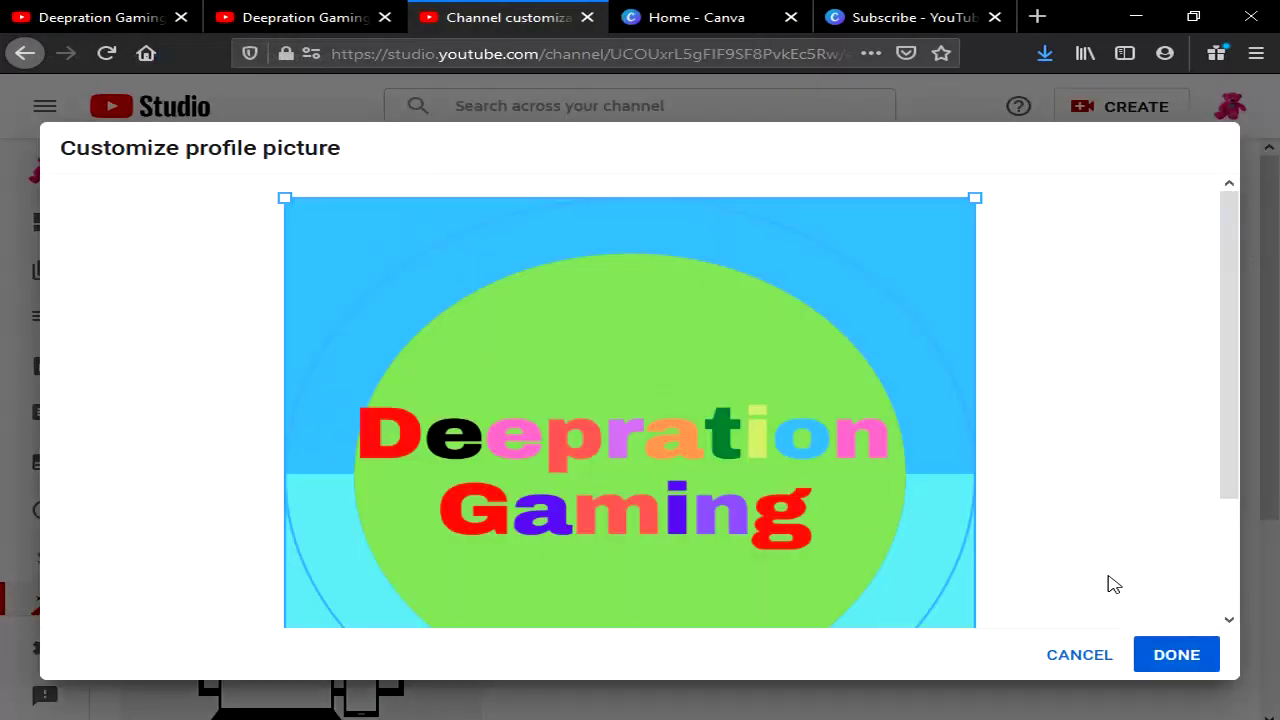
scroll(1113, 584, "down", 3)
left_click(1186, 660)
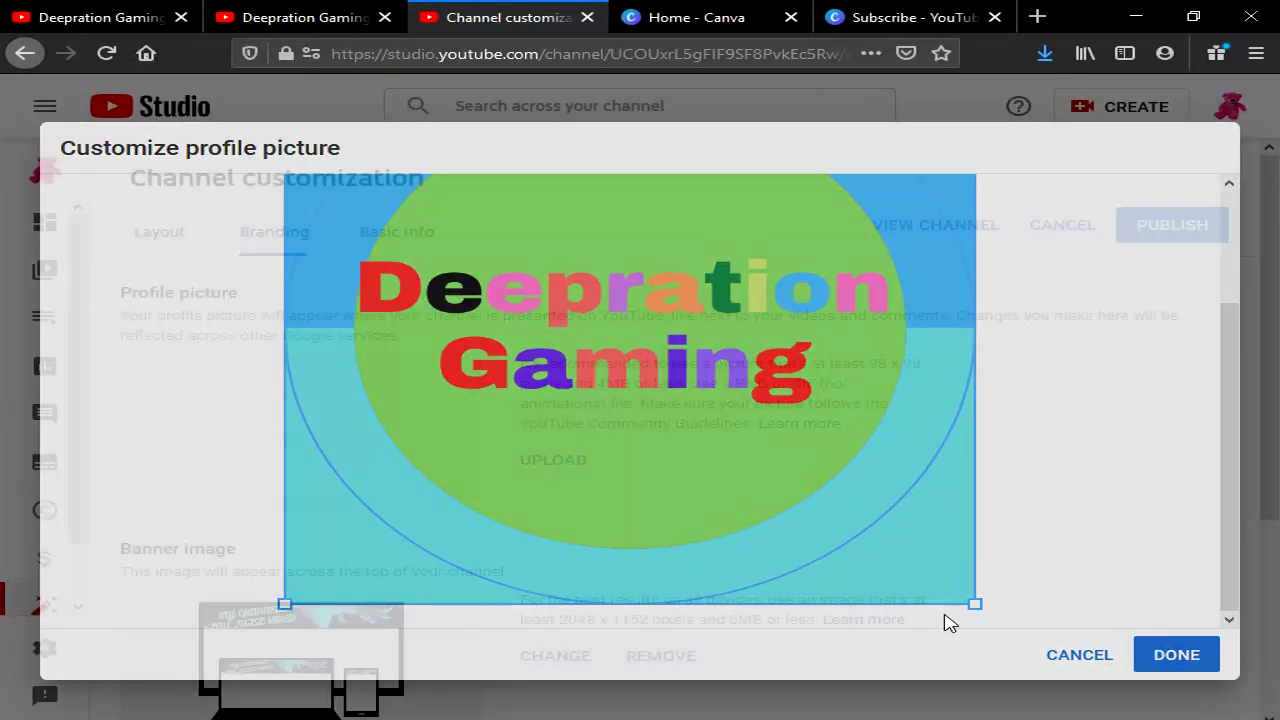
- Remove the old banner image from the channel branding
scroll(615, 580, "down", 2)
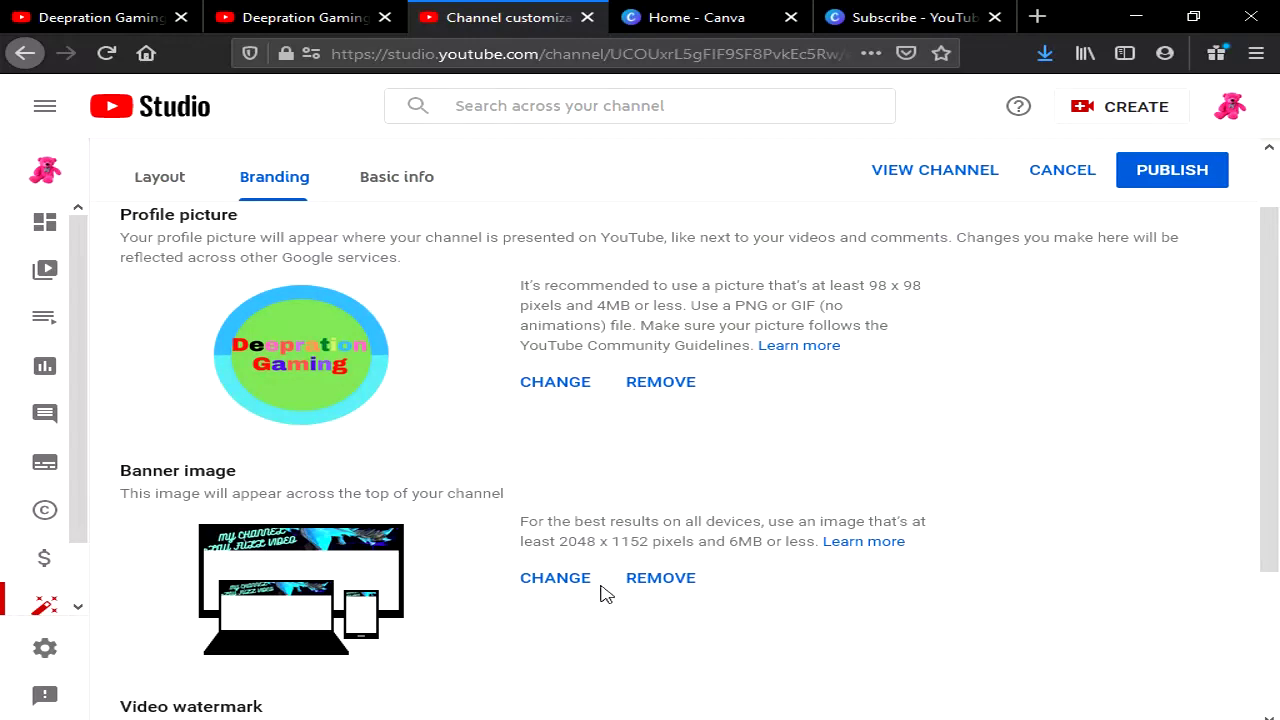
left_click(628, 589)
left_click(565, 580)
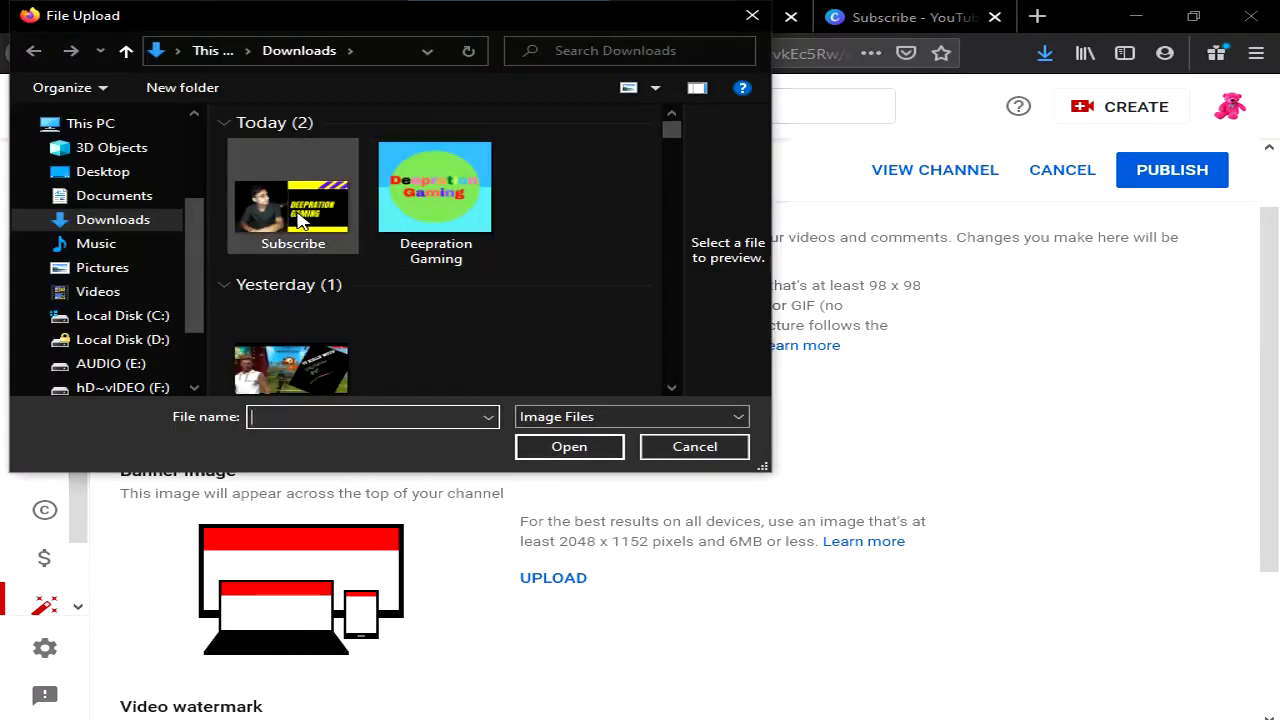
- Upload the Subscribe image with DEEPRATION GAMING artwork as the banner and confirm its crop
left_click(300, 215)
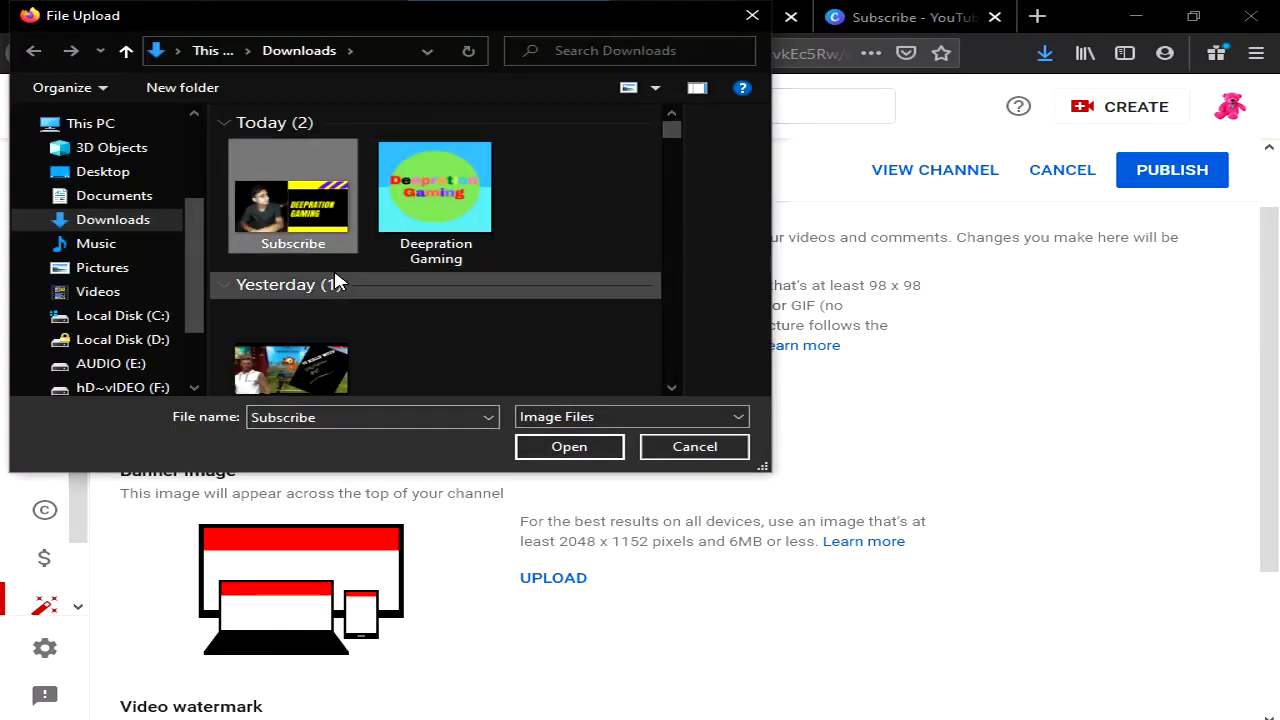
left_click(576, 455)
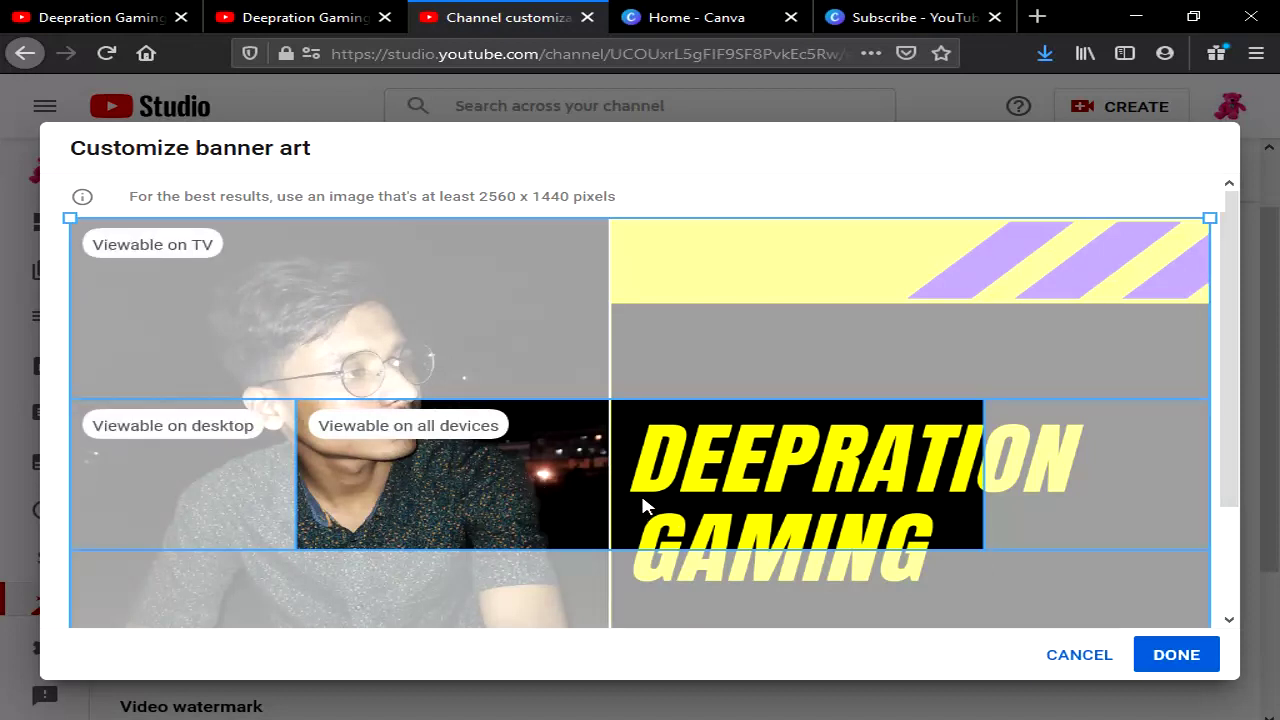
left_click(1190, 662)
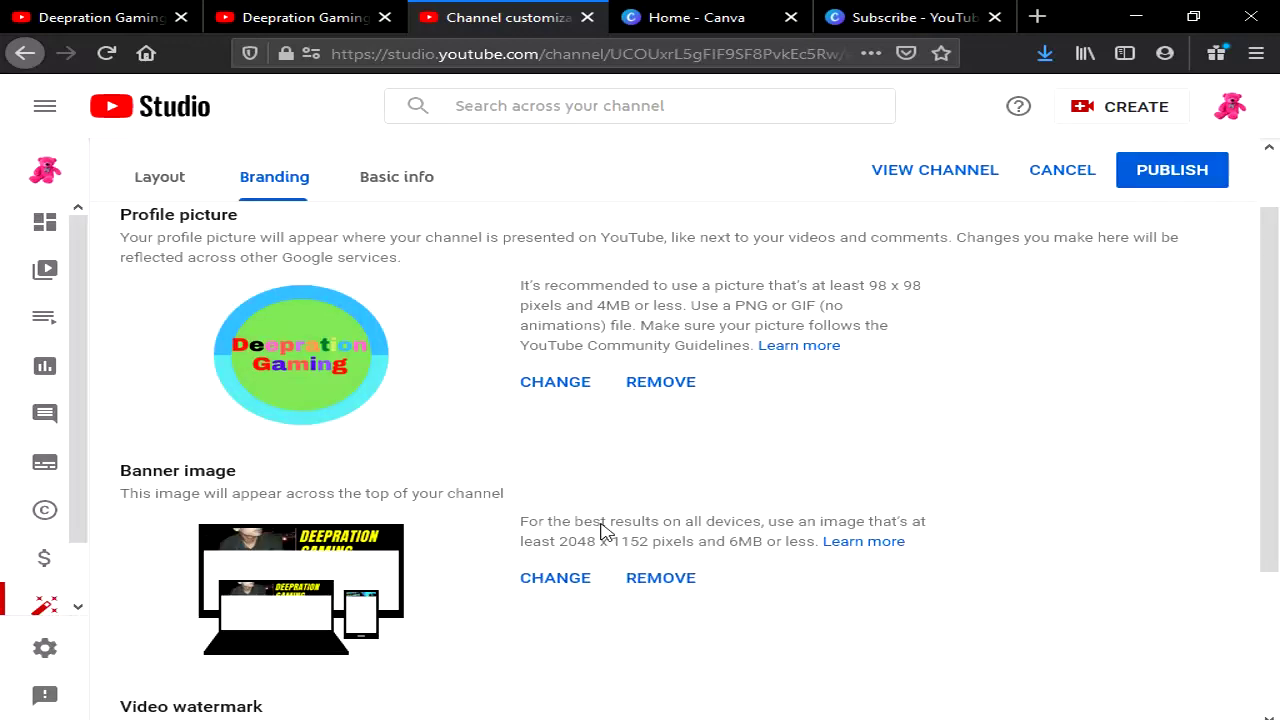
- Swap the video watermark for the Deepration Gaming logo, publish the branding, and go to the channel page
scroll(603, 531, "down", 3)
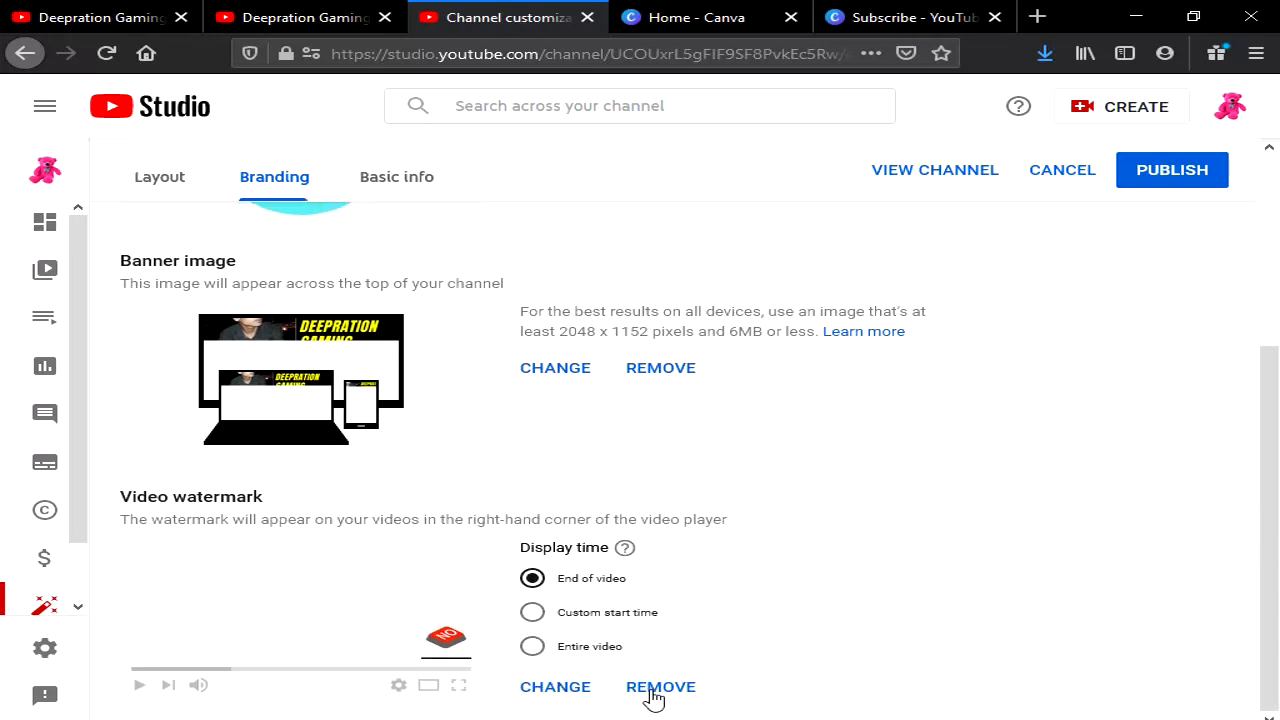
left_click(655, 689)
left_click(536, 628)
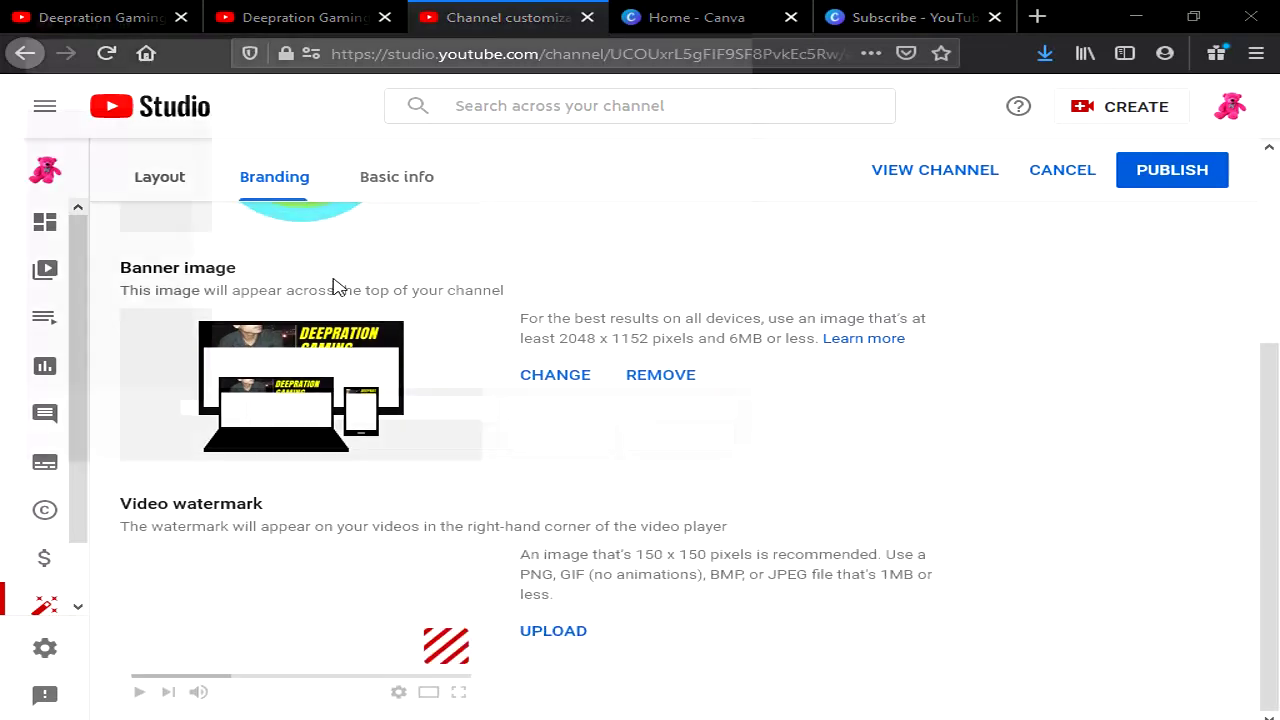
left_click(455, 220)
left_click(568, 447)
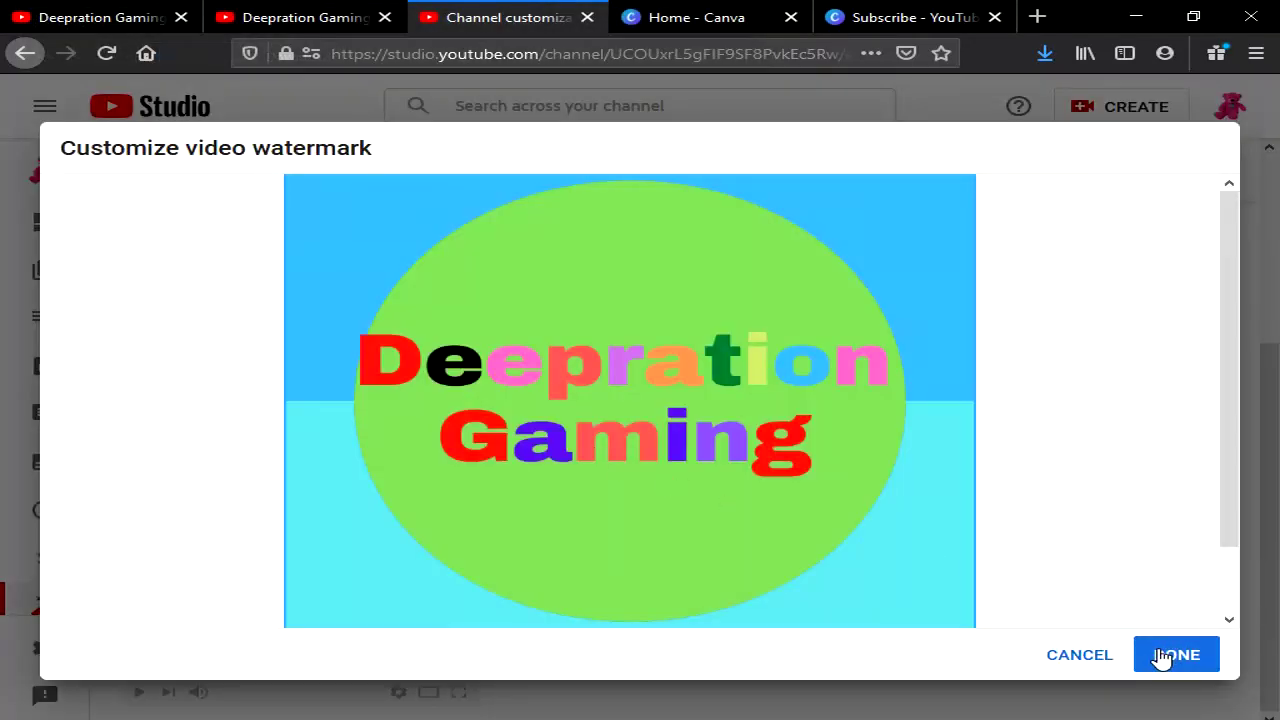
left_click(1165, 652)
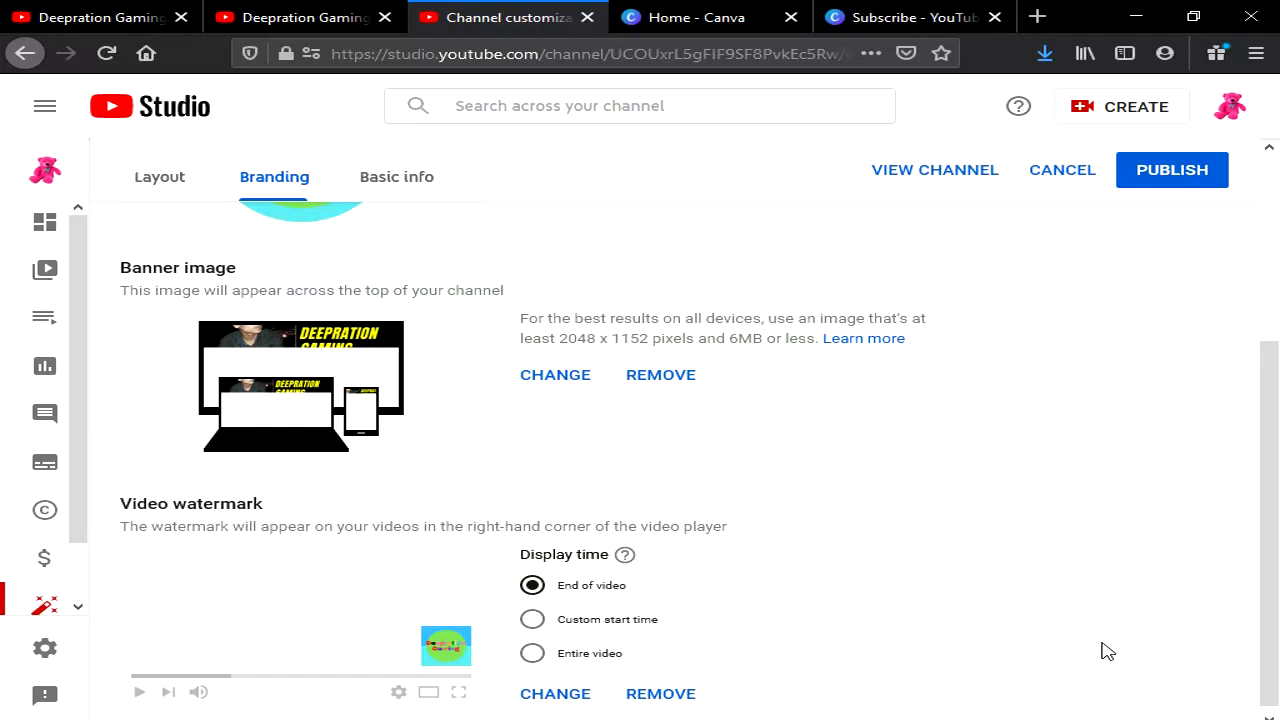
left_click(1162, 174)
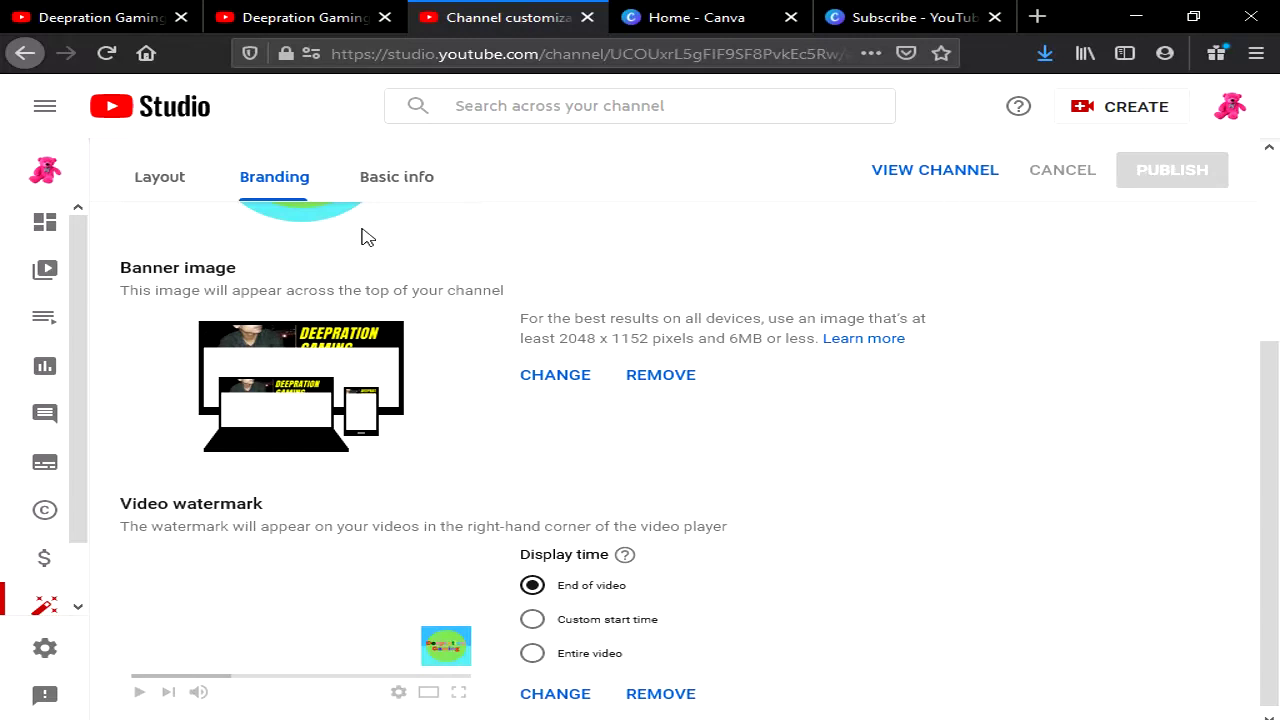
left_click(140, 12)
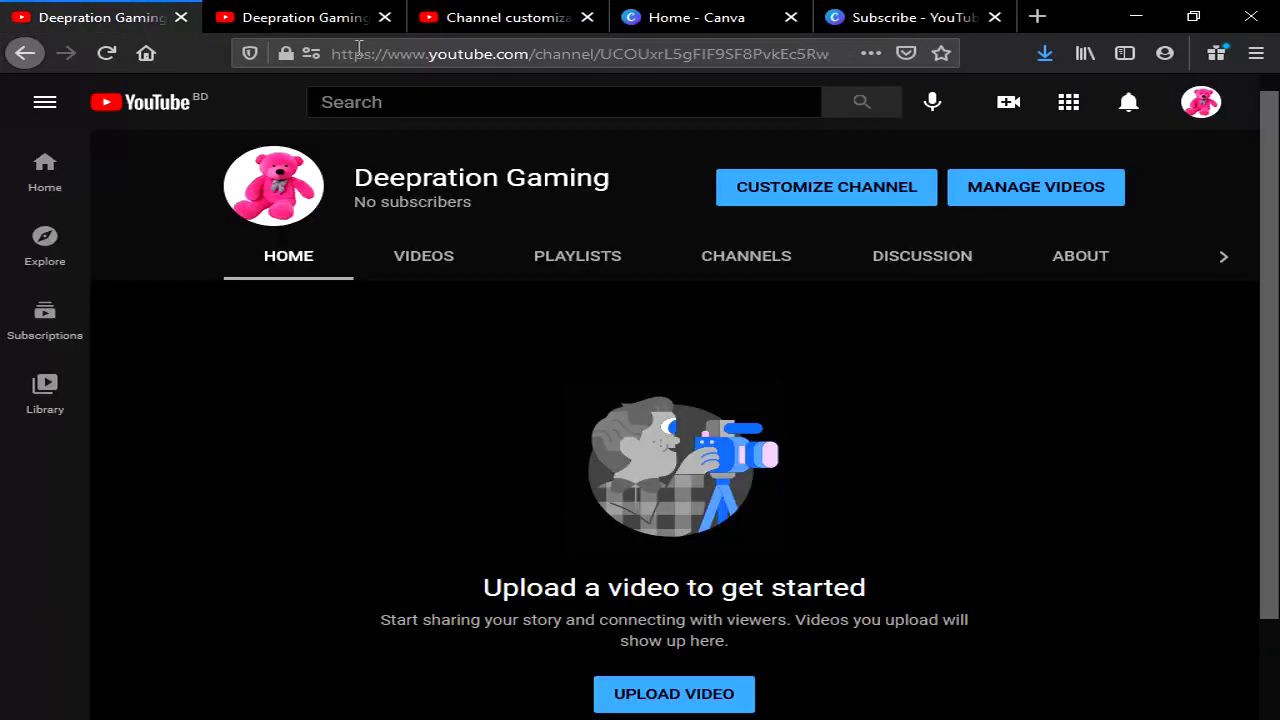
- Close the duplicate channel, customization and both Canva tabs, confirming Leave Page
left_click(385, 18)
left_click(388, 20)
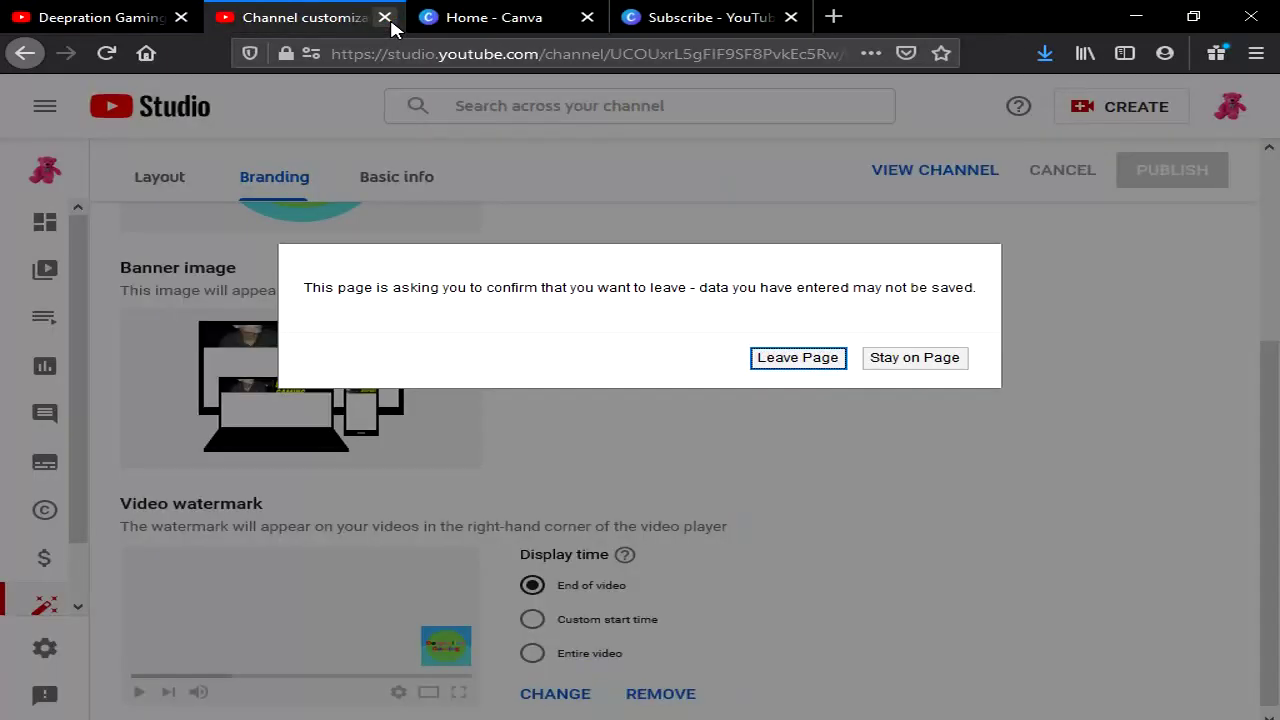
key("Return")
left_click(385, 18)
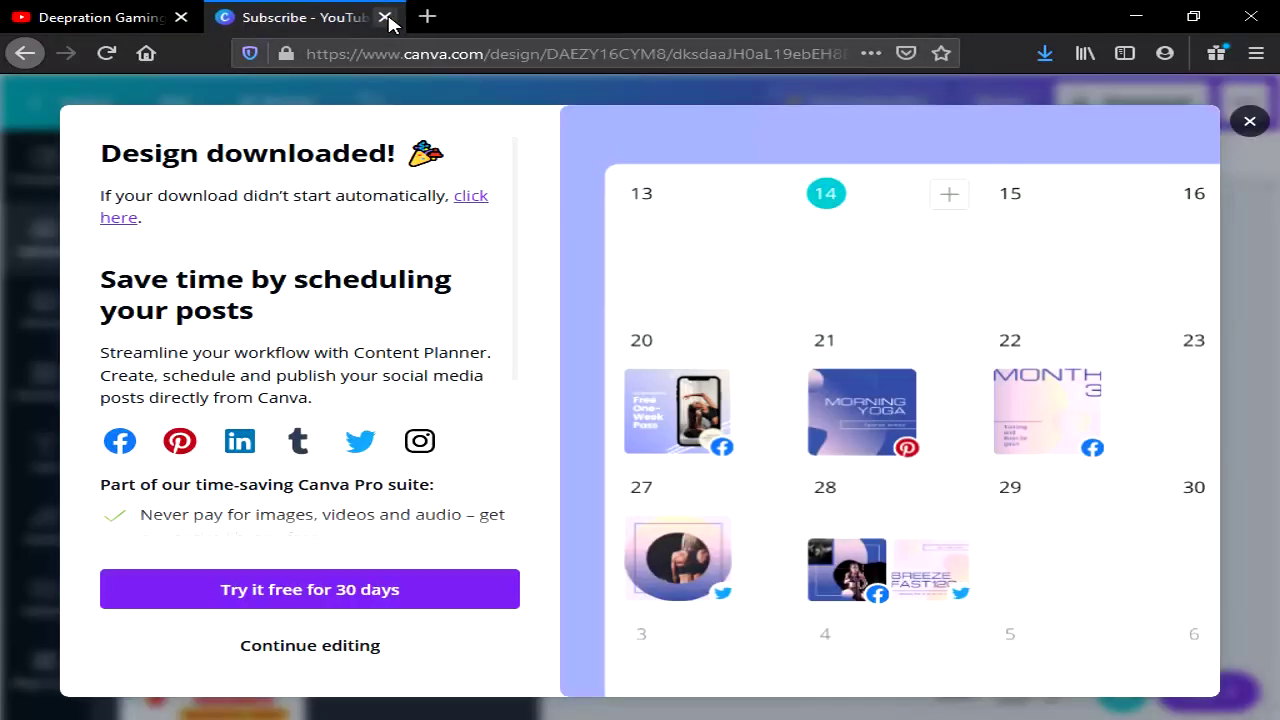
left_click(386, 18)
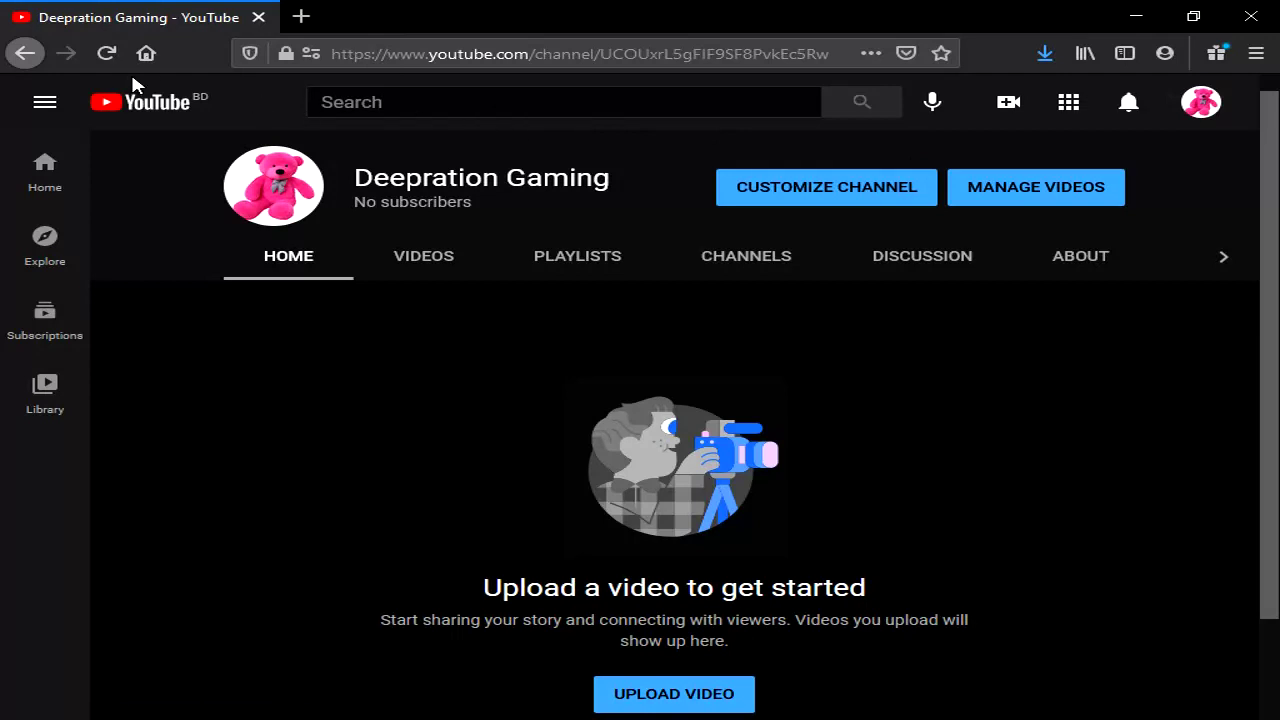
- Reload the Deepration Gaming channel page and open Customize Channel
left_click(106, 55)
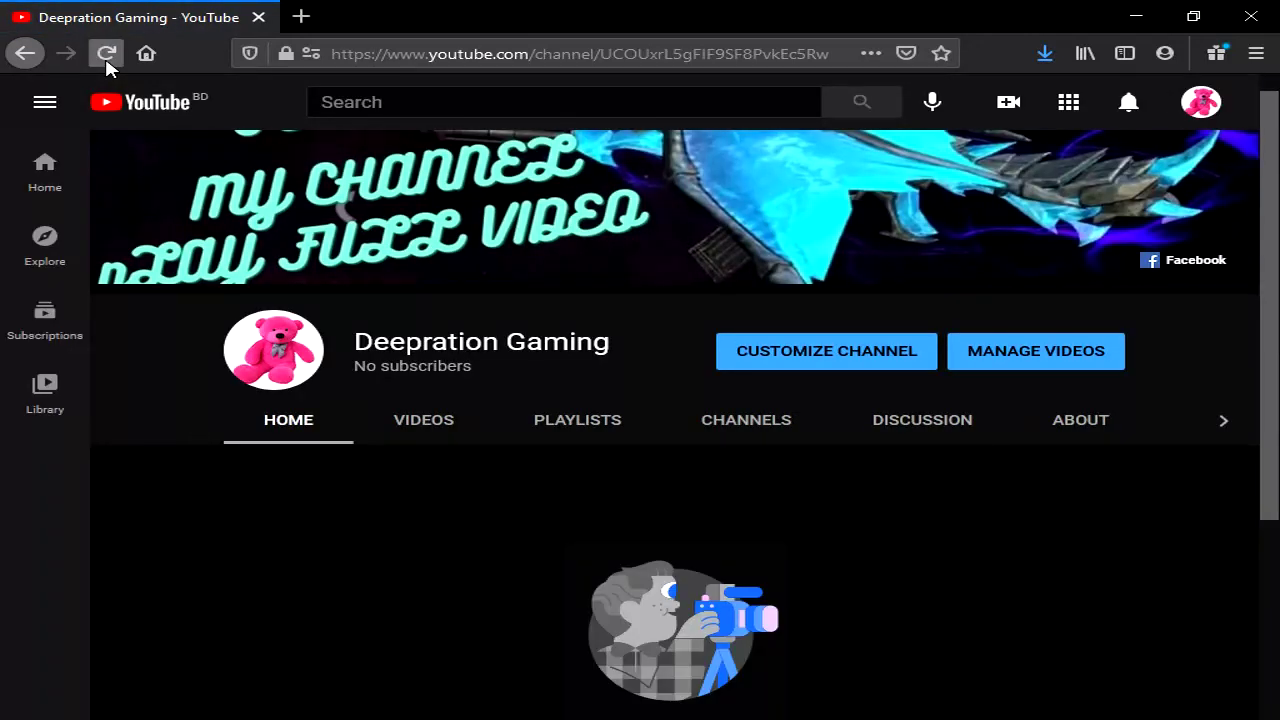
left_click(302, 16)
left_click(163, 16)
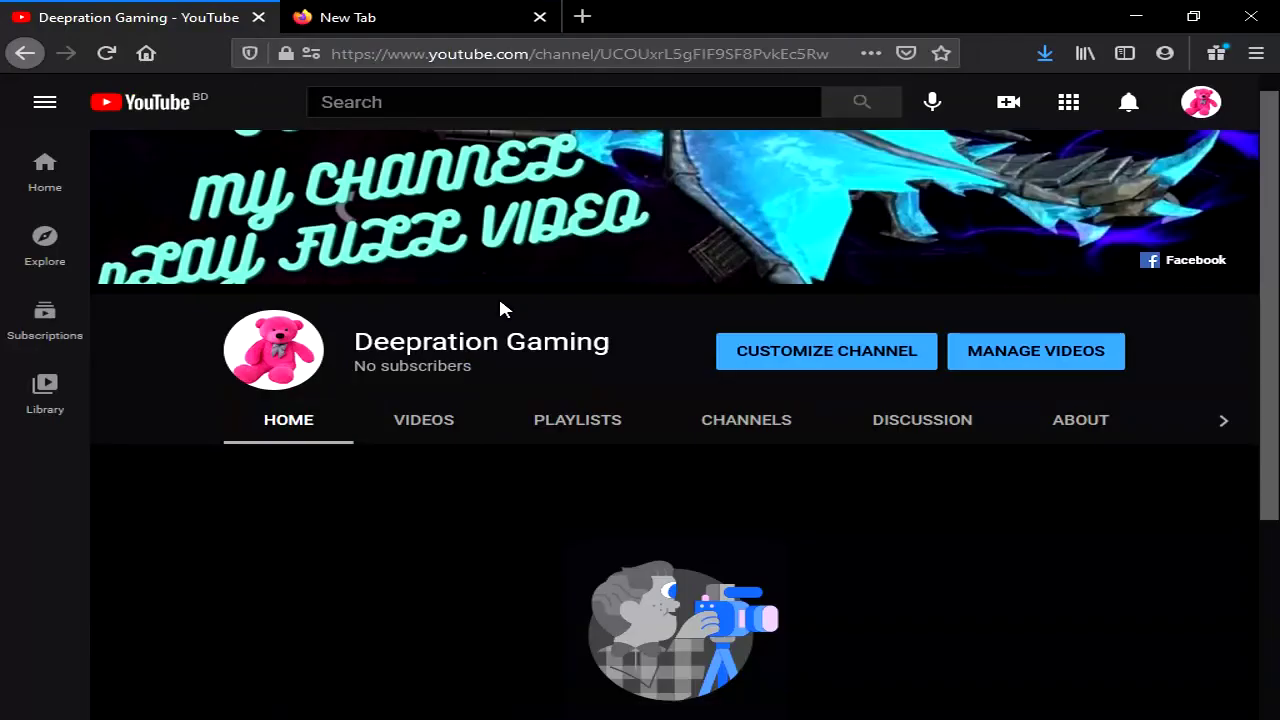
left_click(777, 351)
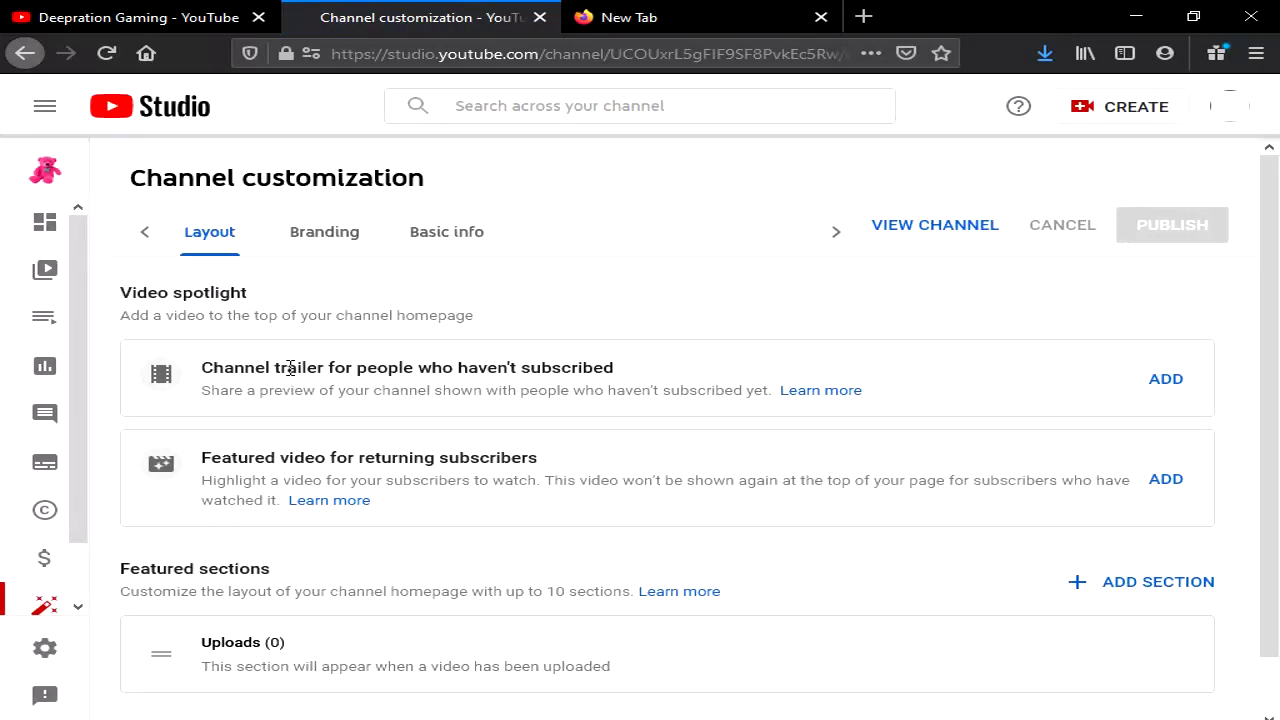
- Upload the Deepration Gaming logo as the Branding profile picture and publish it
left_click(275, 232)
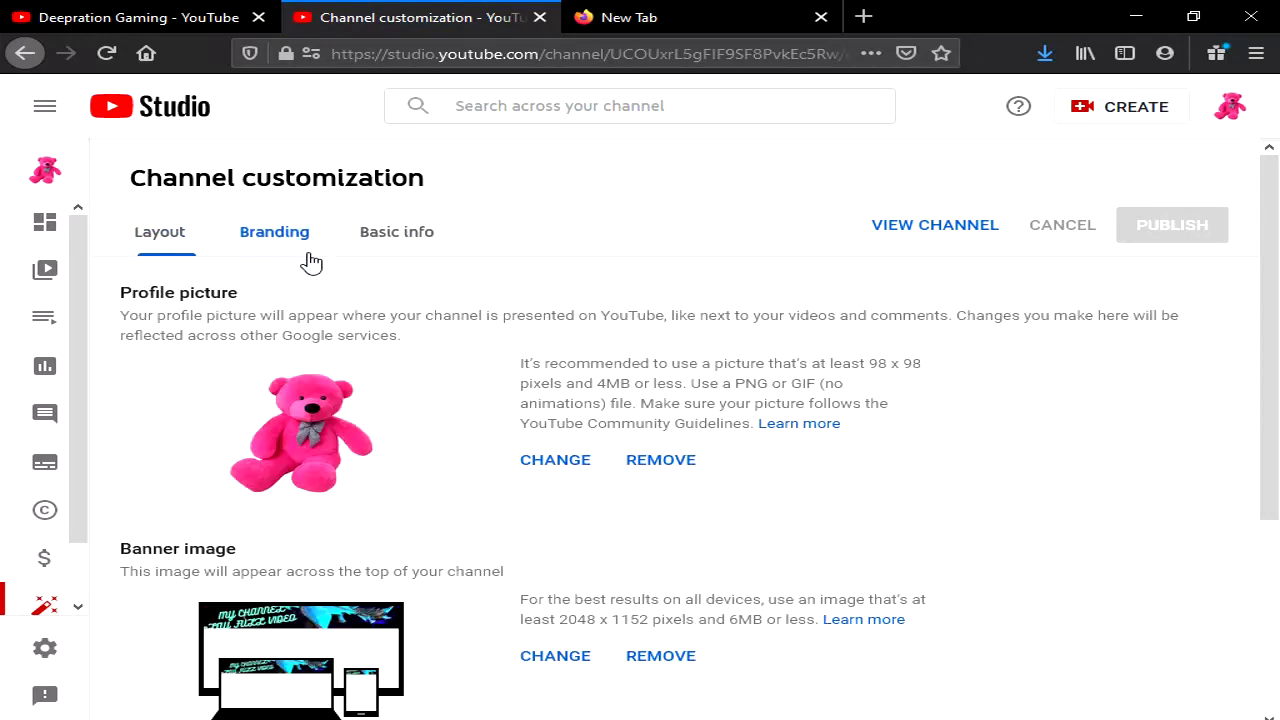
left_click(535, 462)
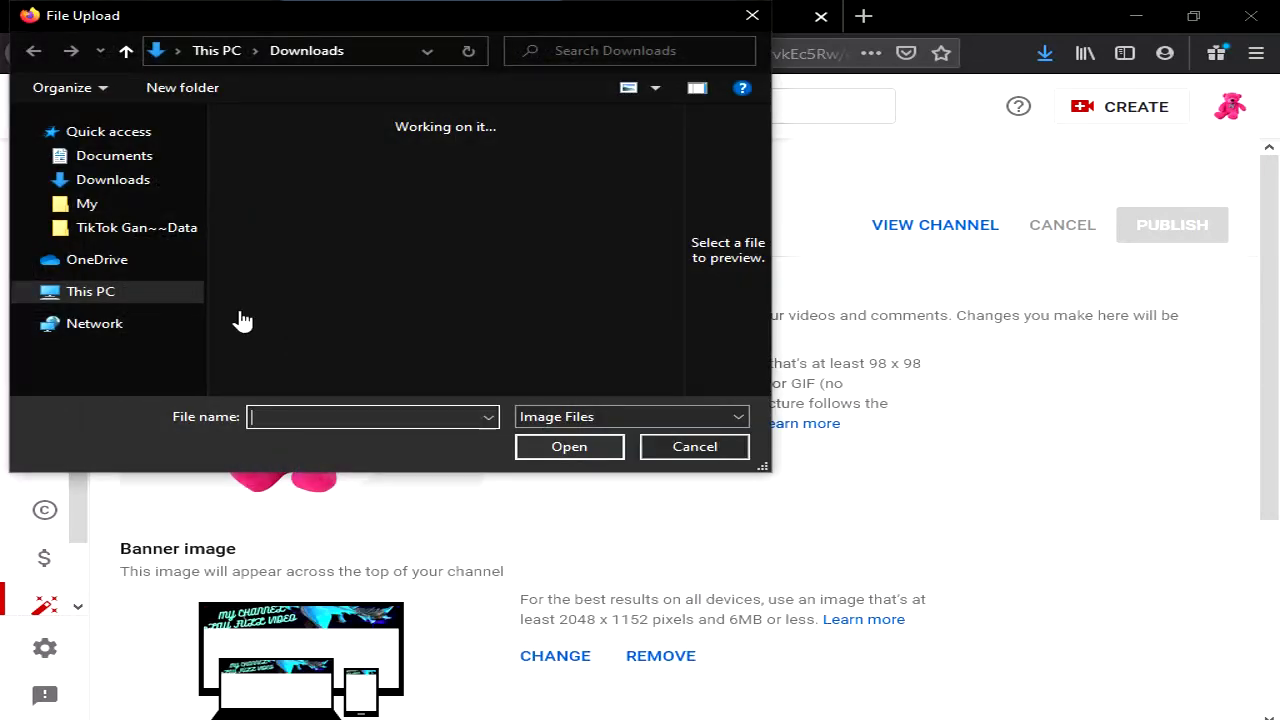
left_click(385, 215)
left_click(560, 447)
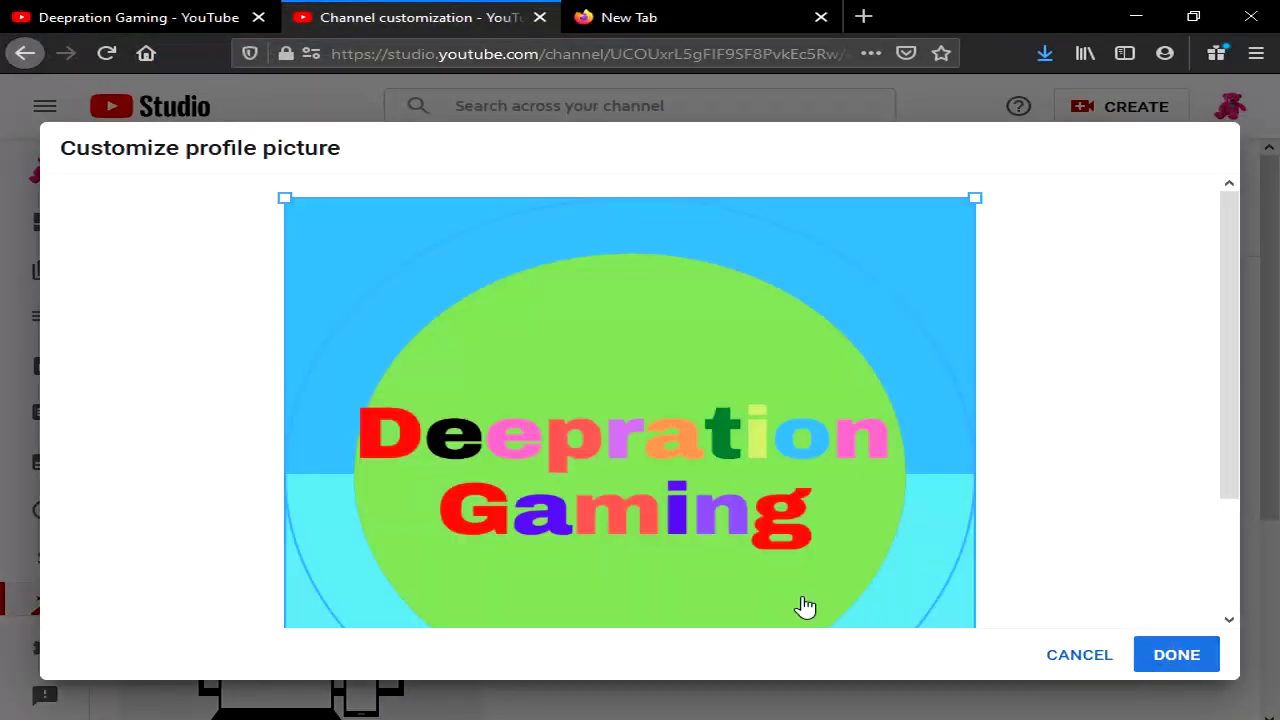
left_click(1176, 654)
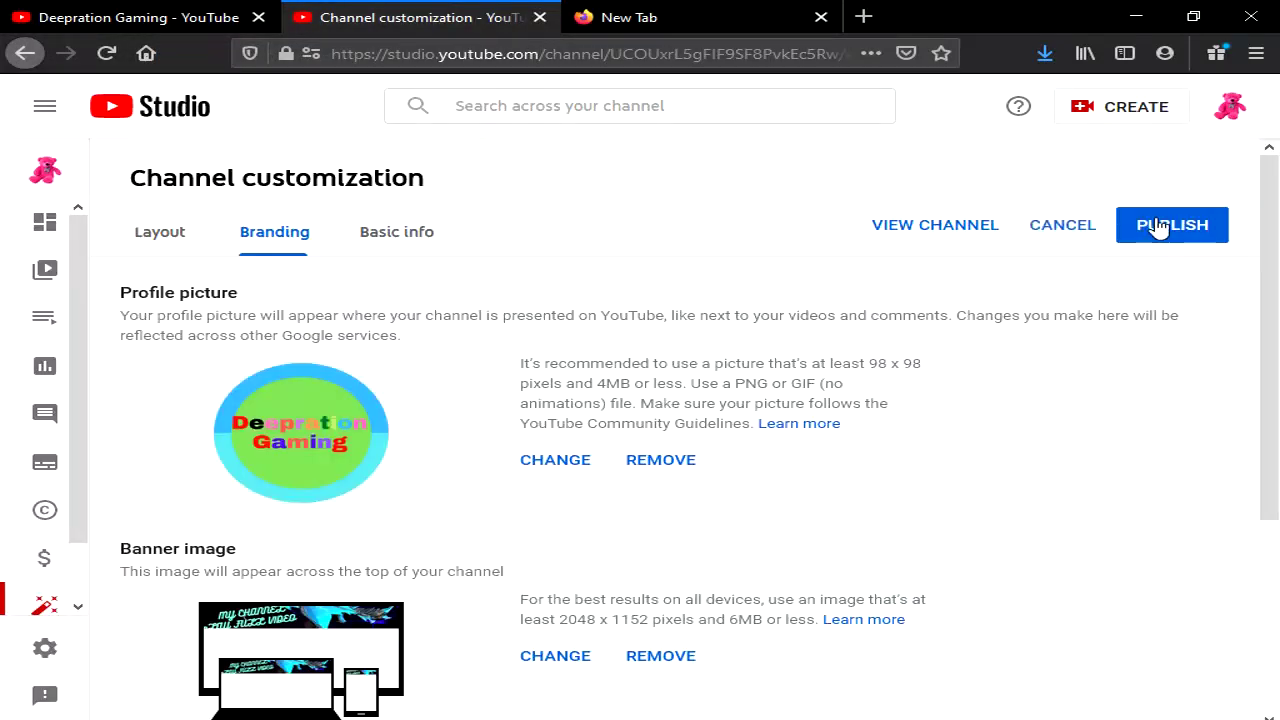
left_click(1158, 226)
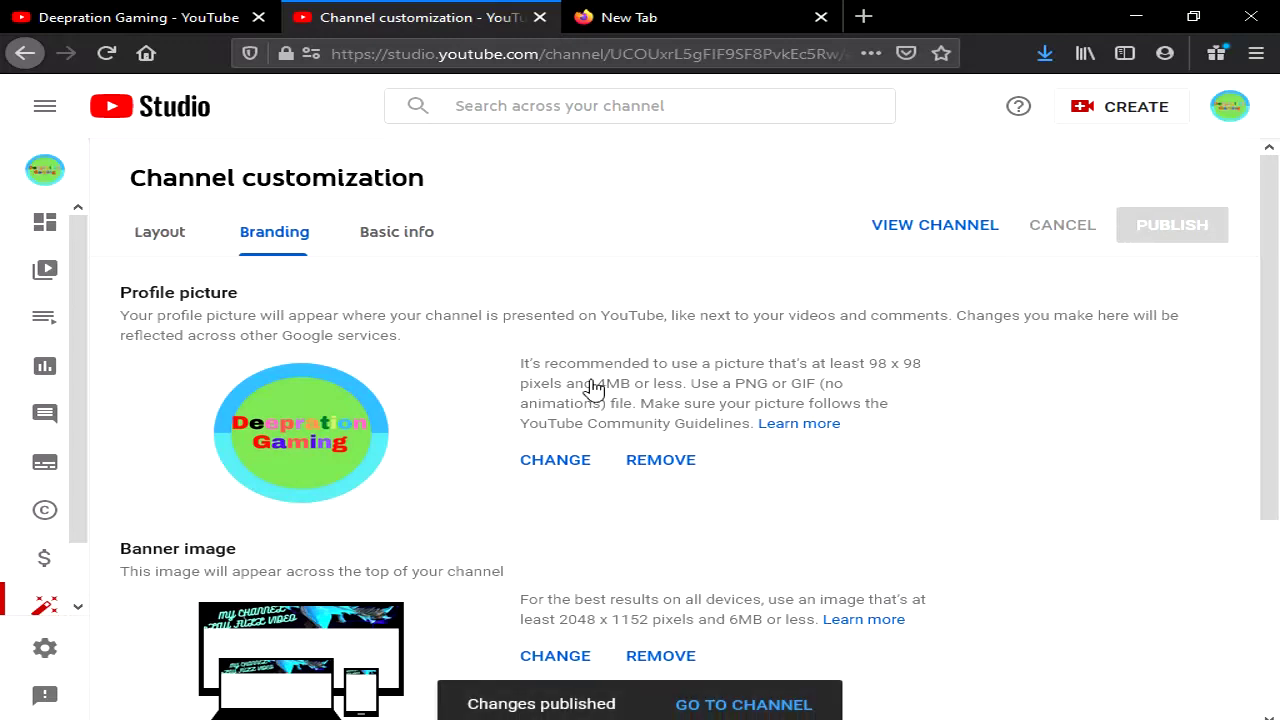
scroll(594, 388, "down", 3)
- Change the banner image to the Subscribe file and publish it
left_click(548, 374)
left_click(272, 193)
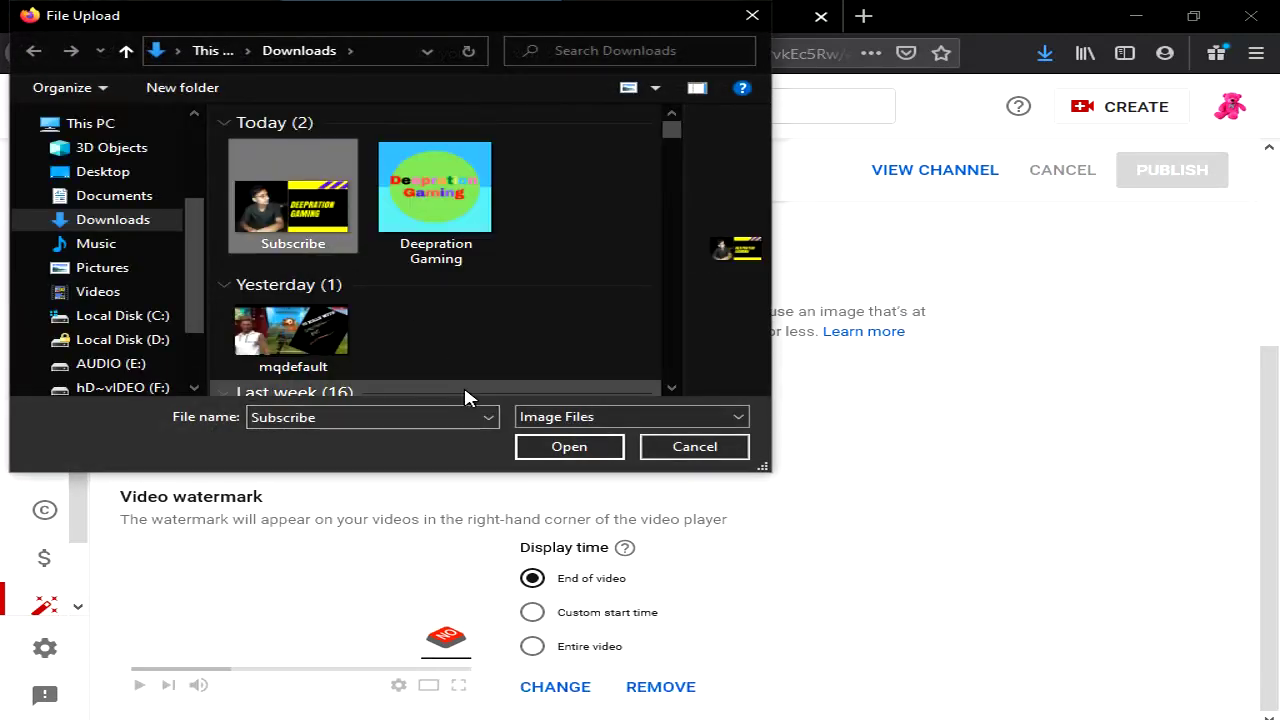
left_click(530, 446)
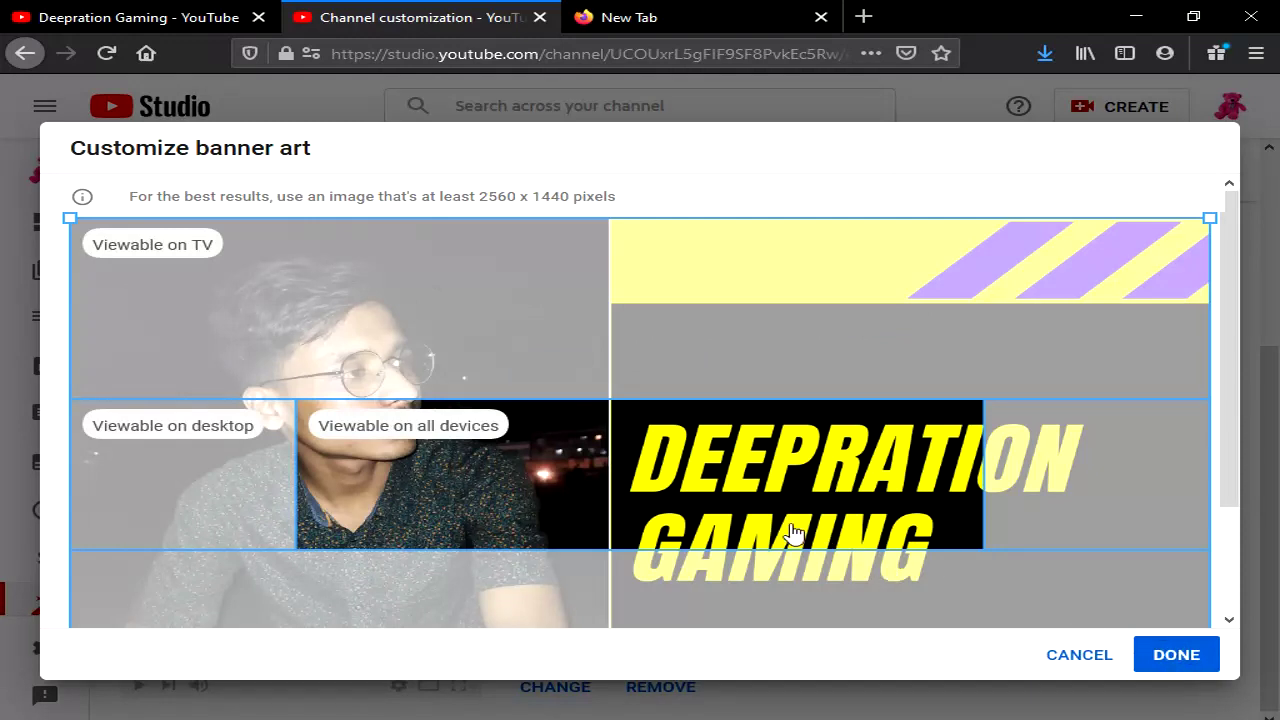
key("Escape")
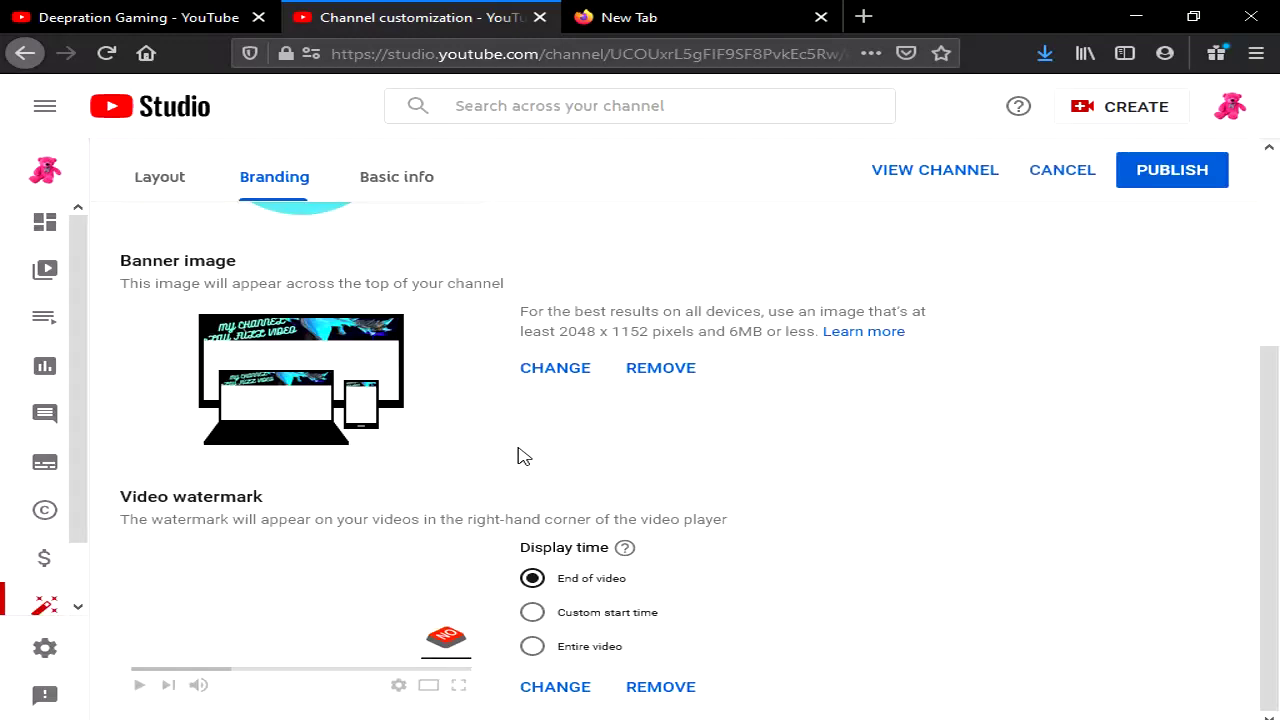
left_click(1186, 184)
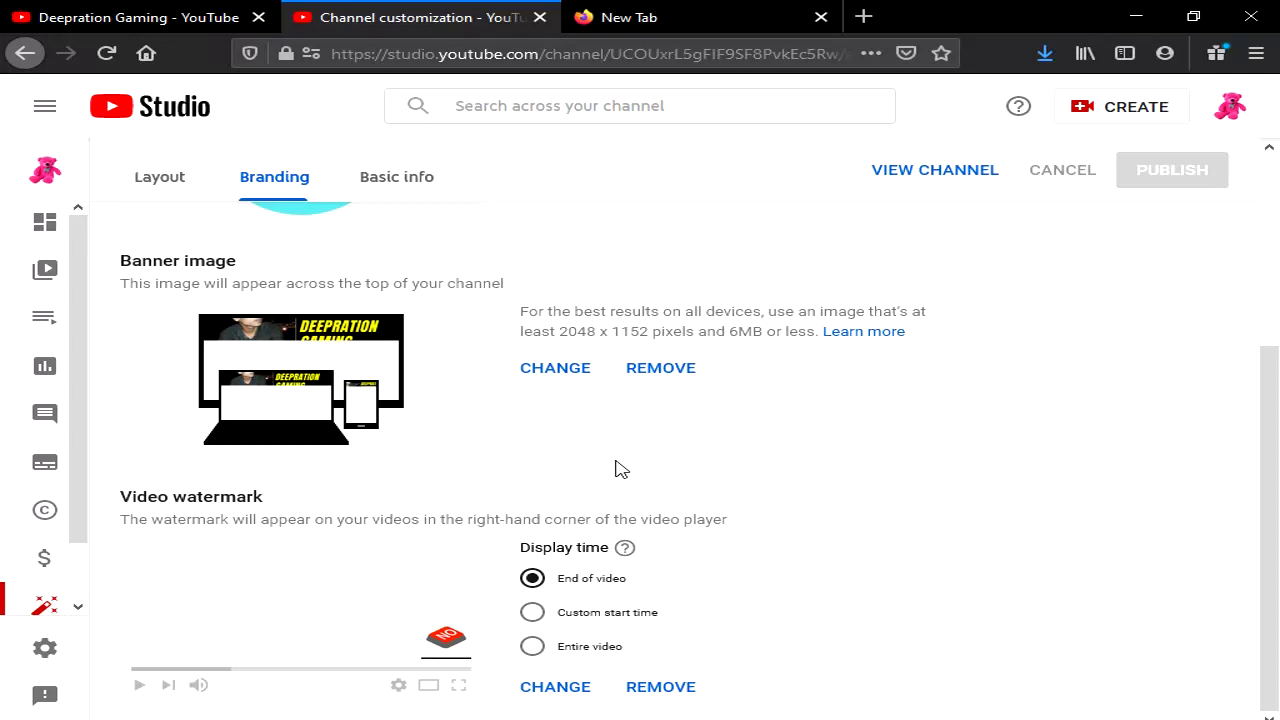
- Upload the Deepration Gaming logo as the video watermark, then reload the customization page
left_click(565, 686)
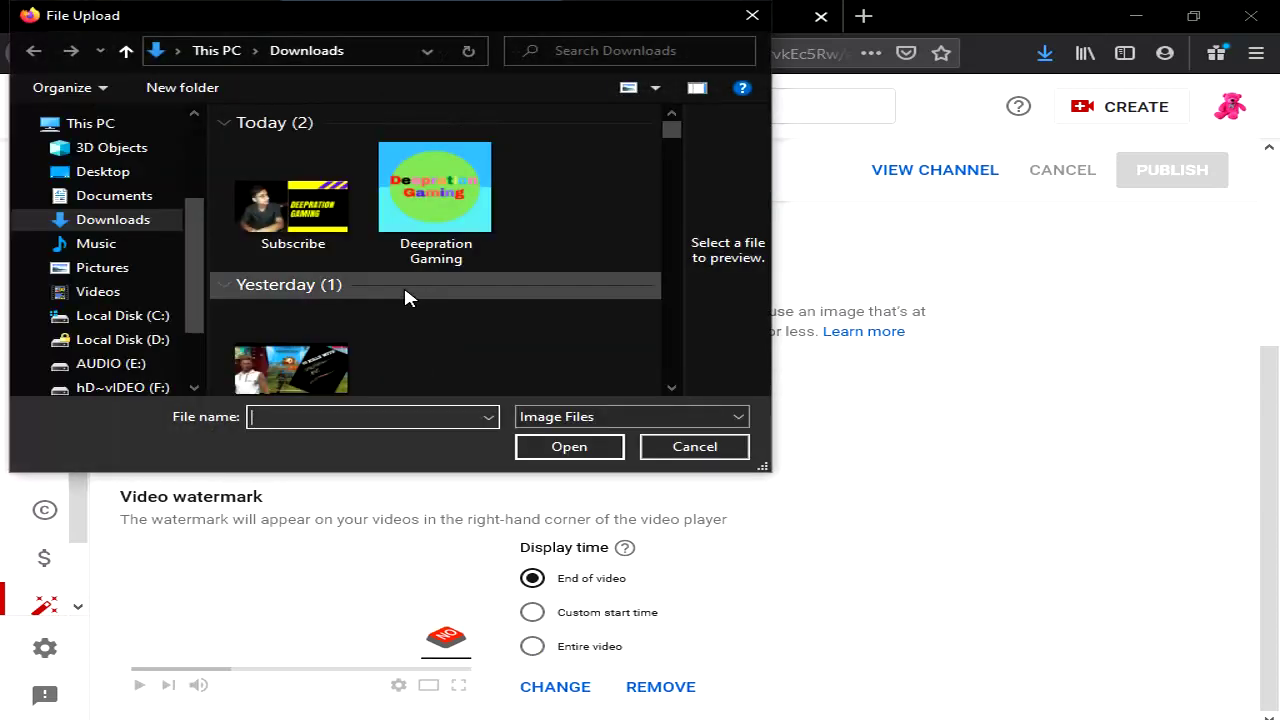
left_click(440, 236)
left_click(541, 442)
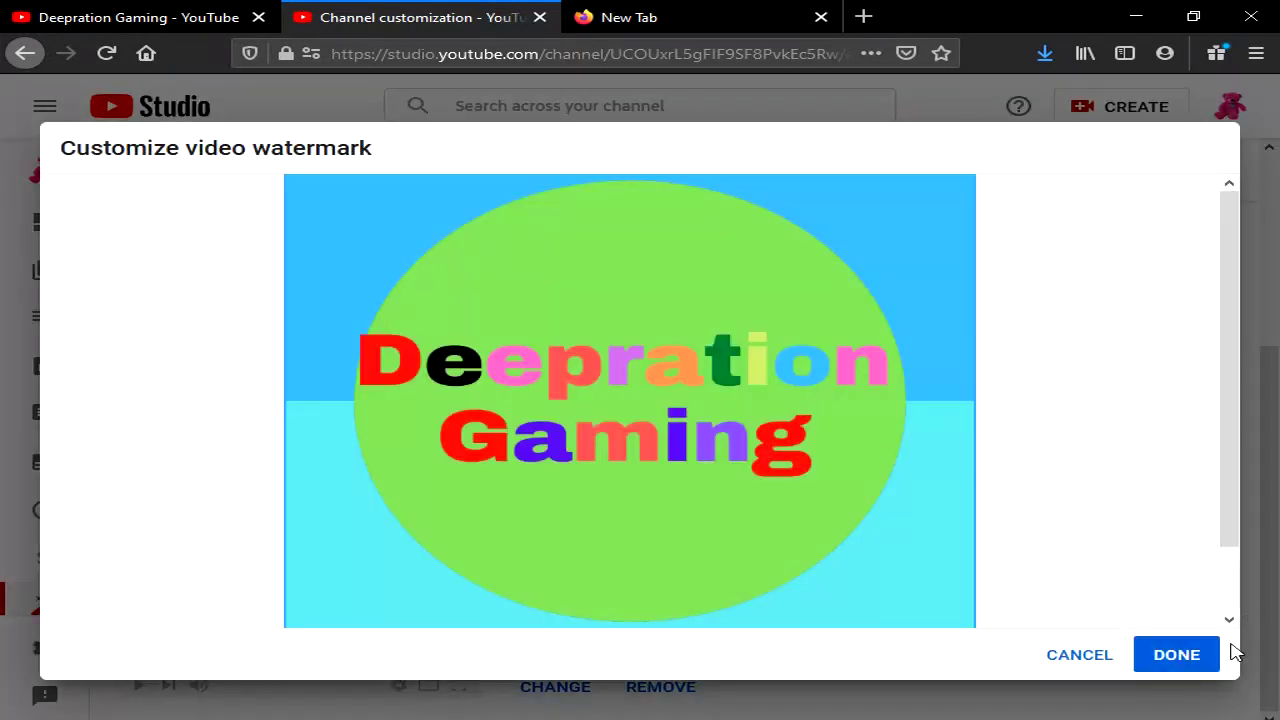
left_click(1103, 646)
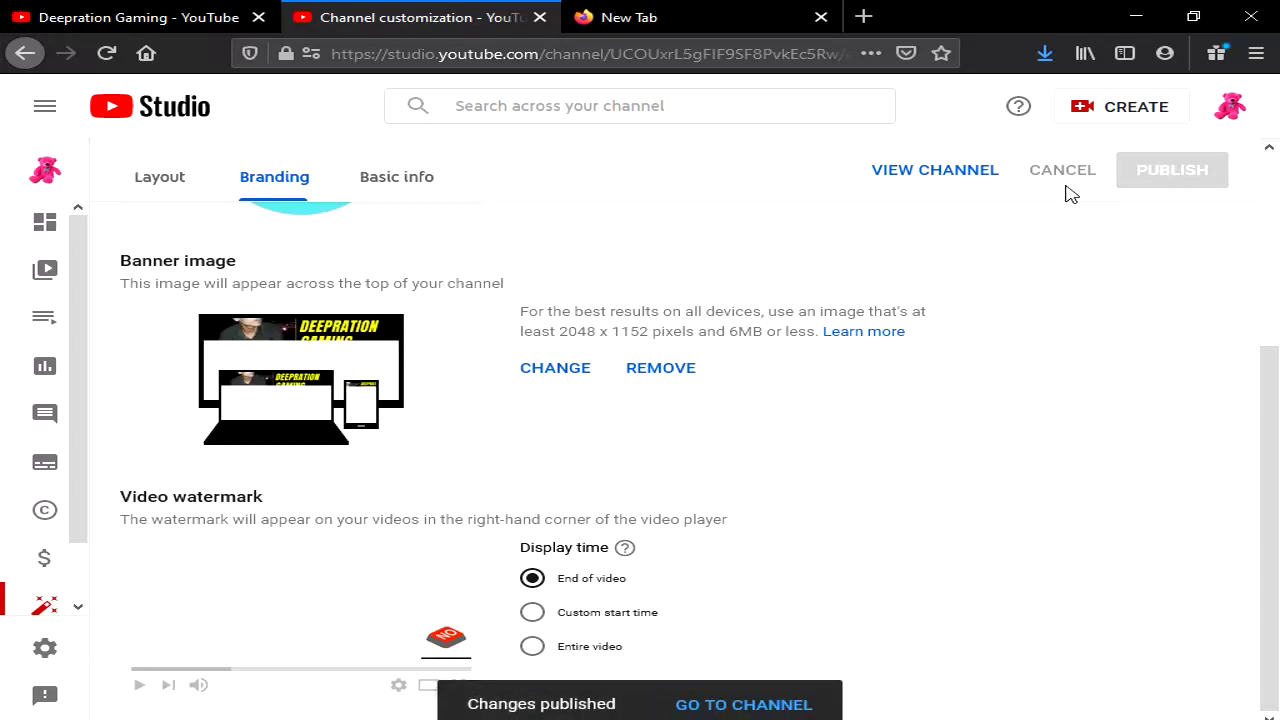
left_click(106, 53)
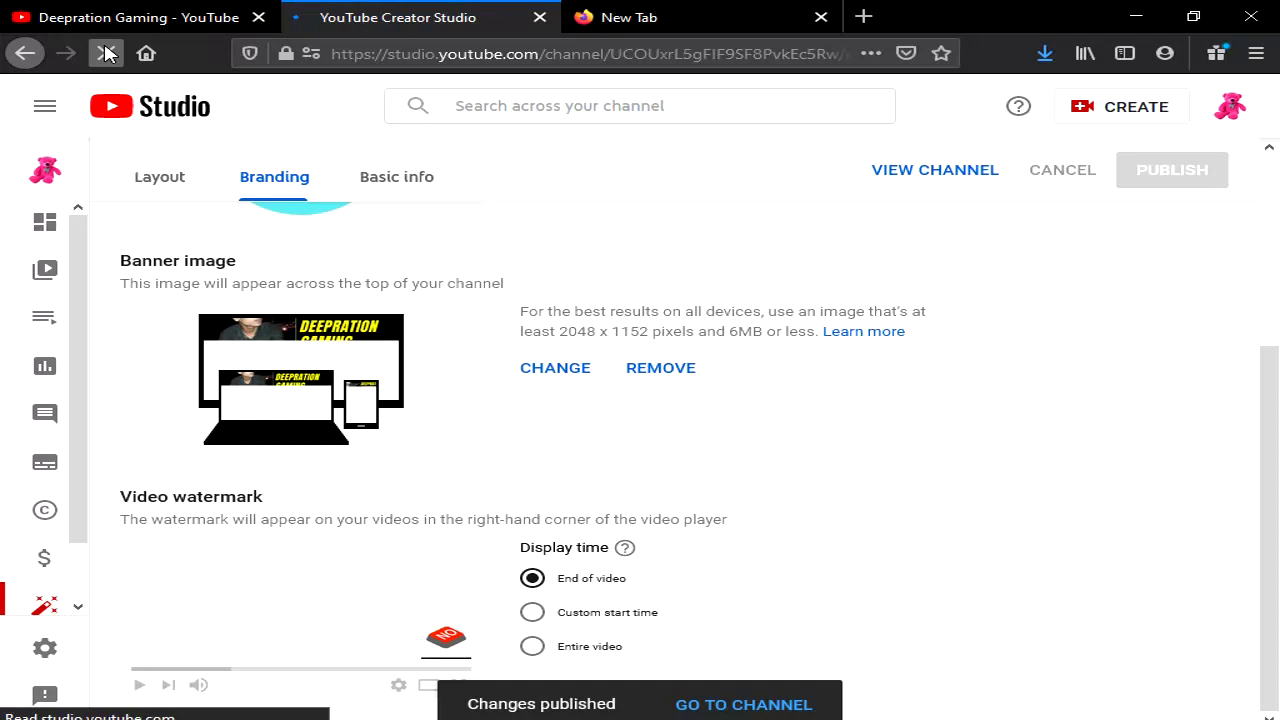